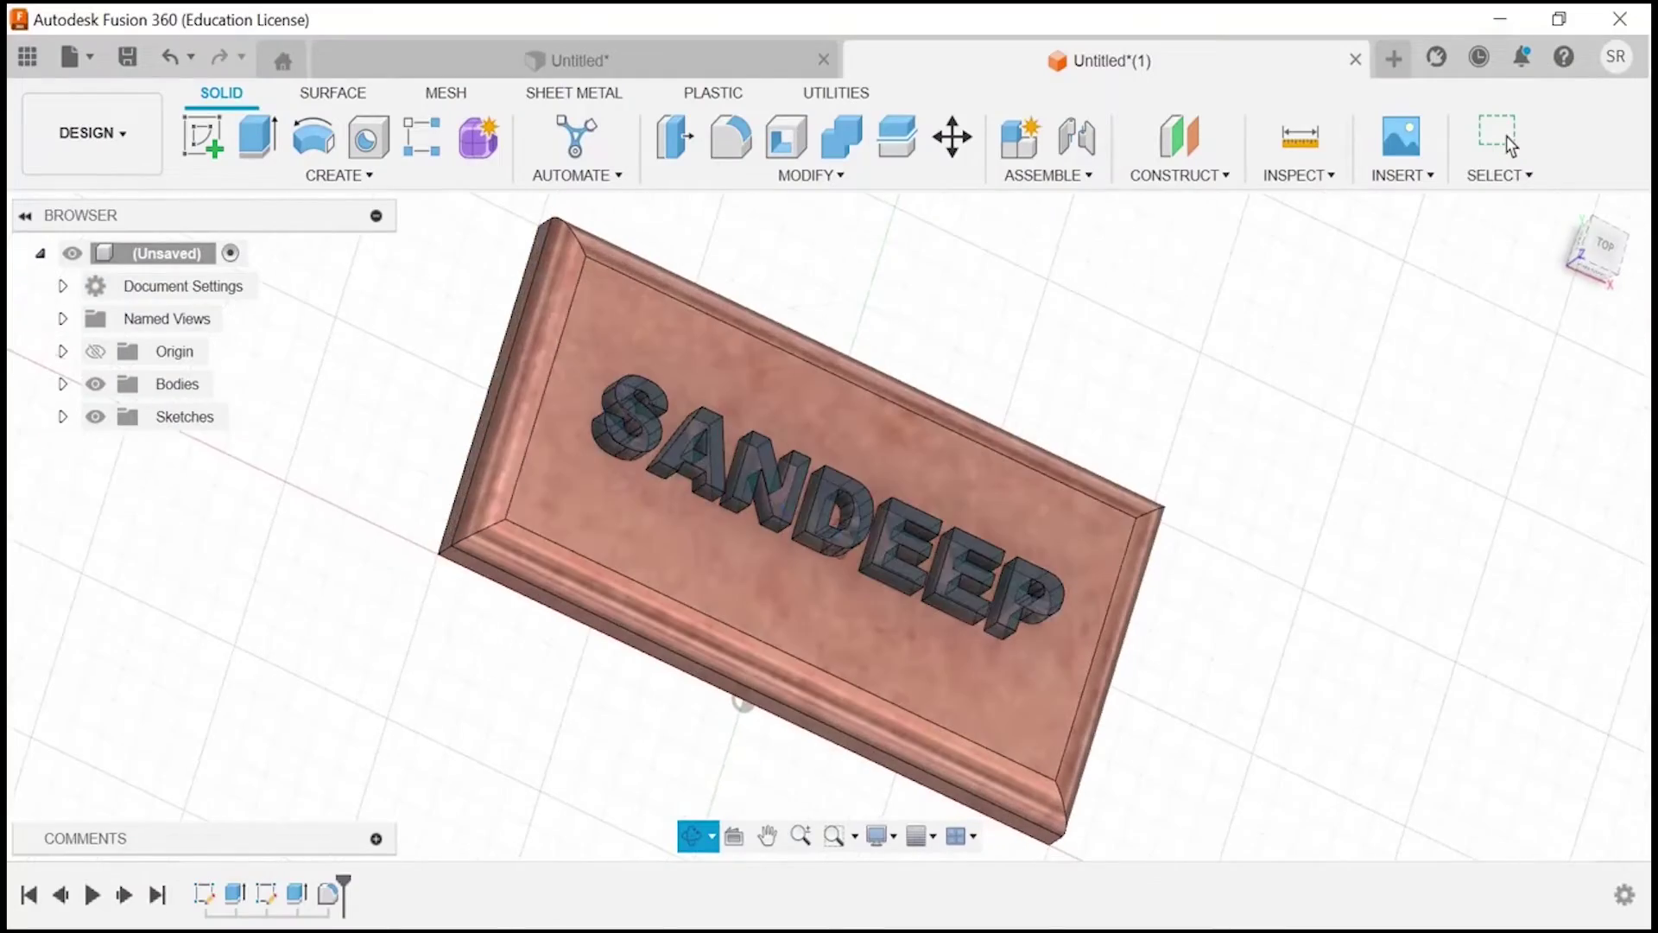
{"action": "left_click", "coordinate": [1507, 137]}
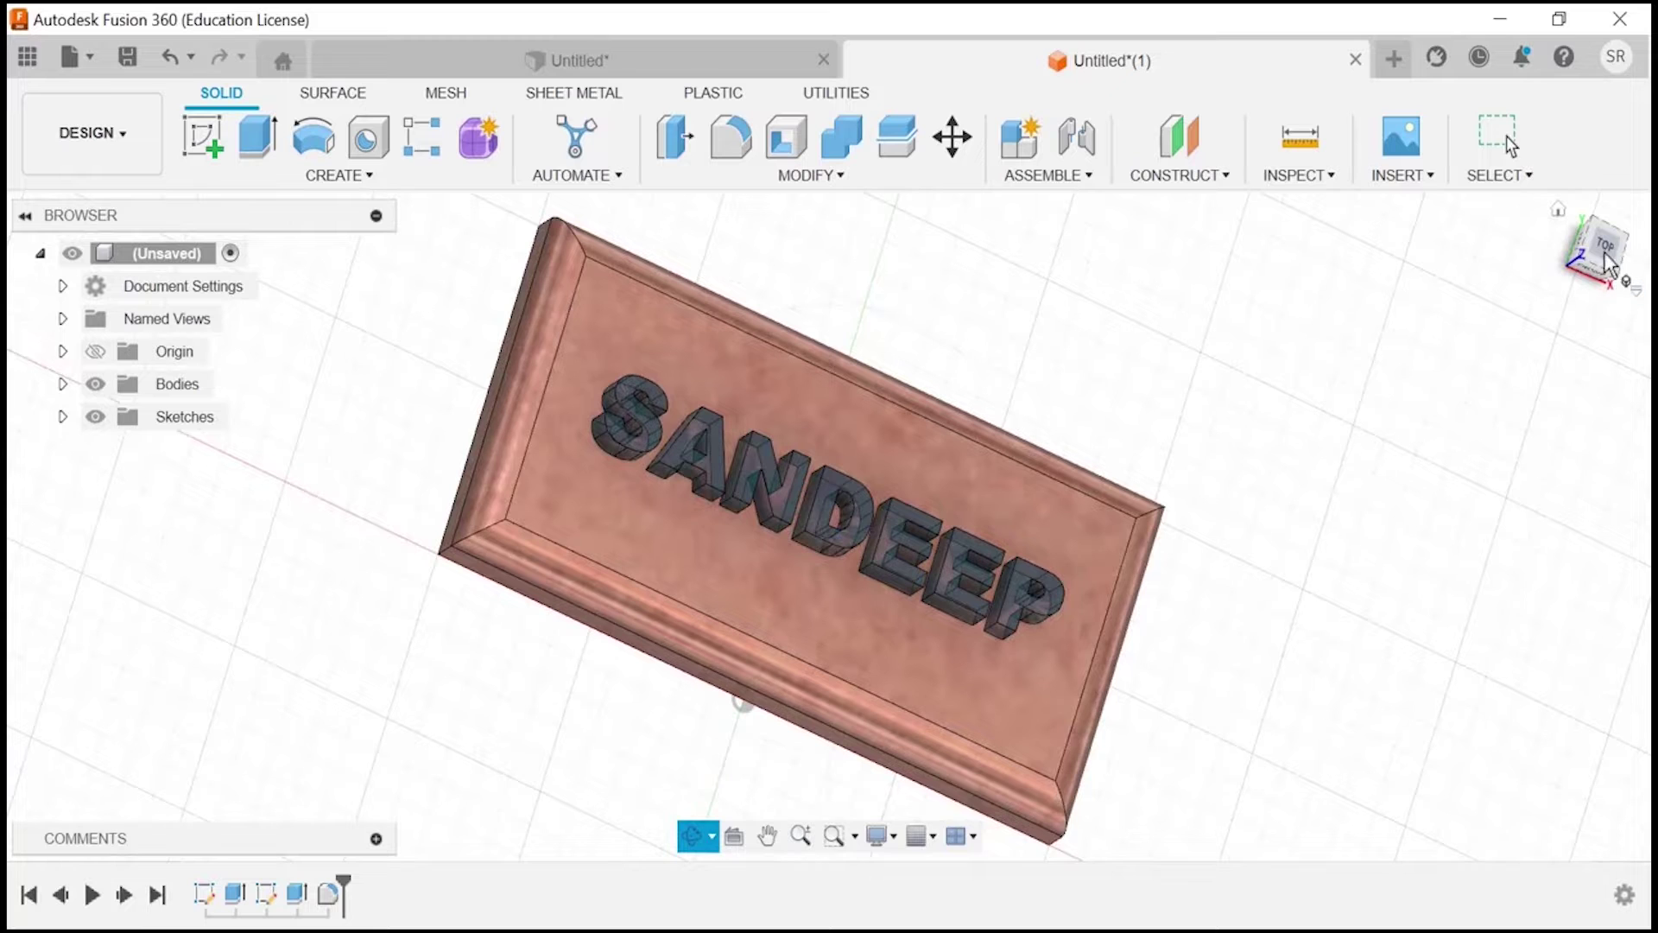
{"action": "left_click", "coordinate": [1558, 209]}
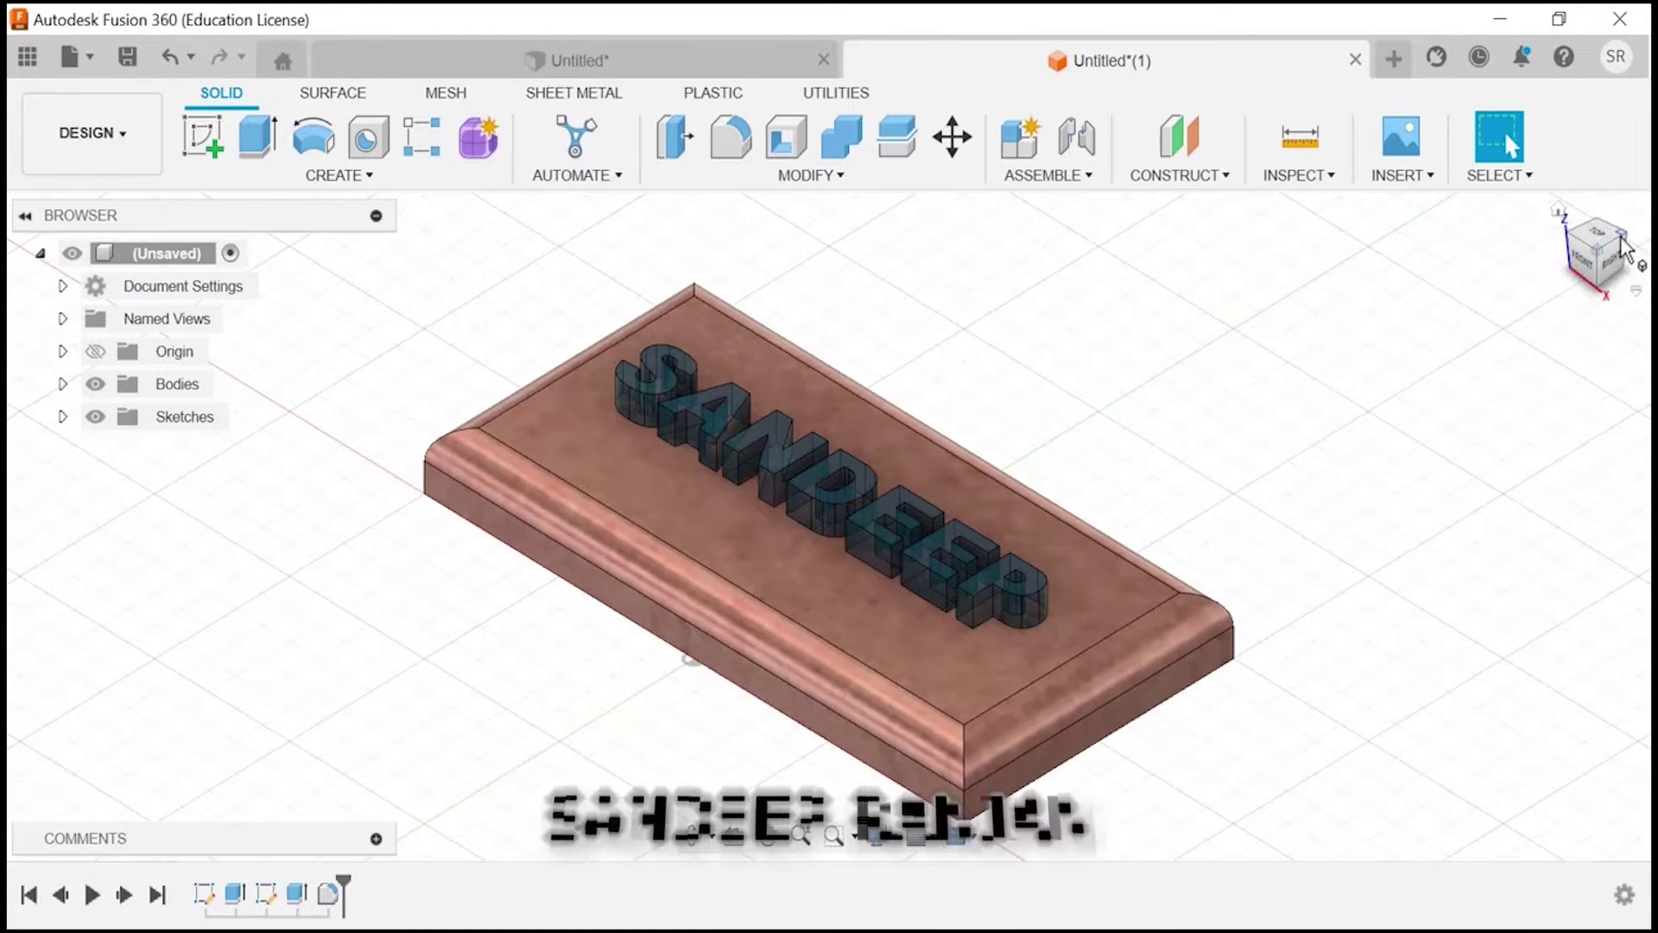
{"action": "left_click", "coordinate": [692, 836]}
{"action": "left_click_drag", "start_coordinate": [752, 725], "coordinate": [1089, 719]}
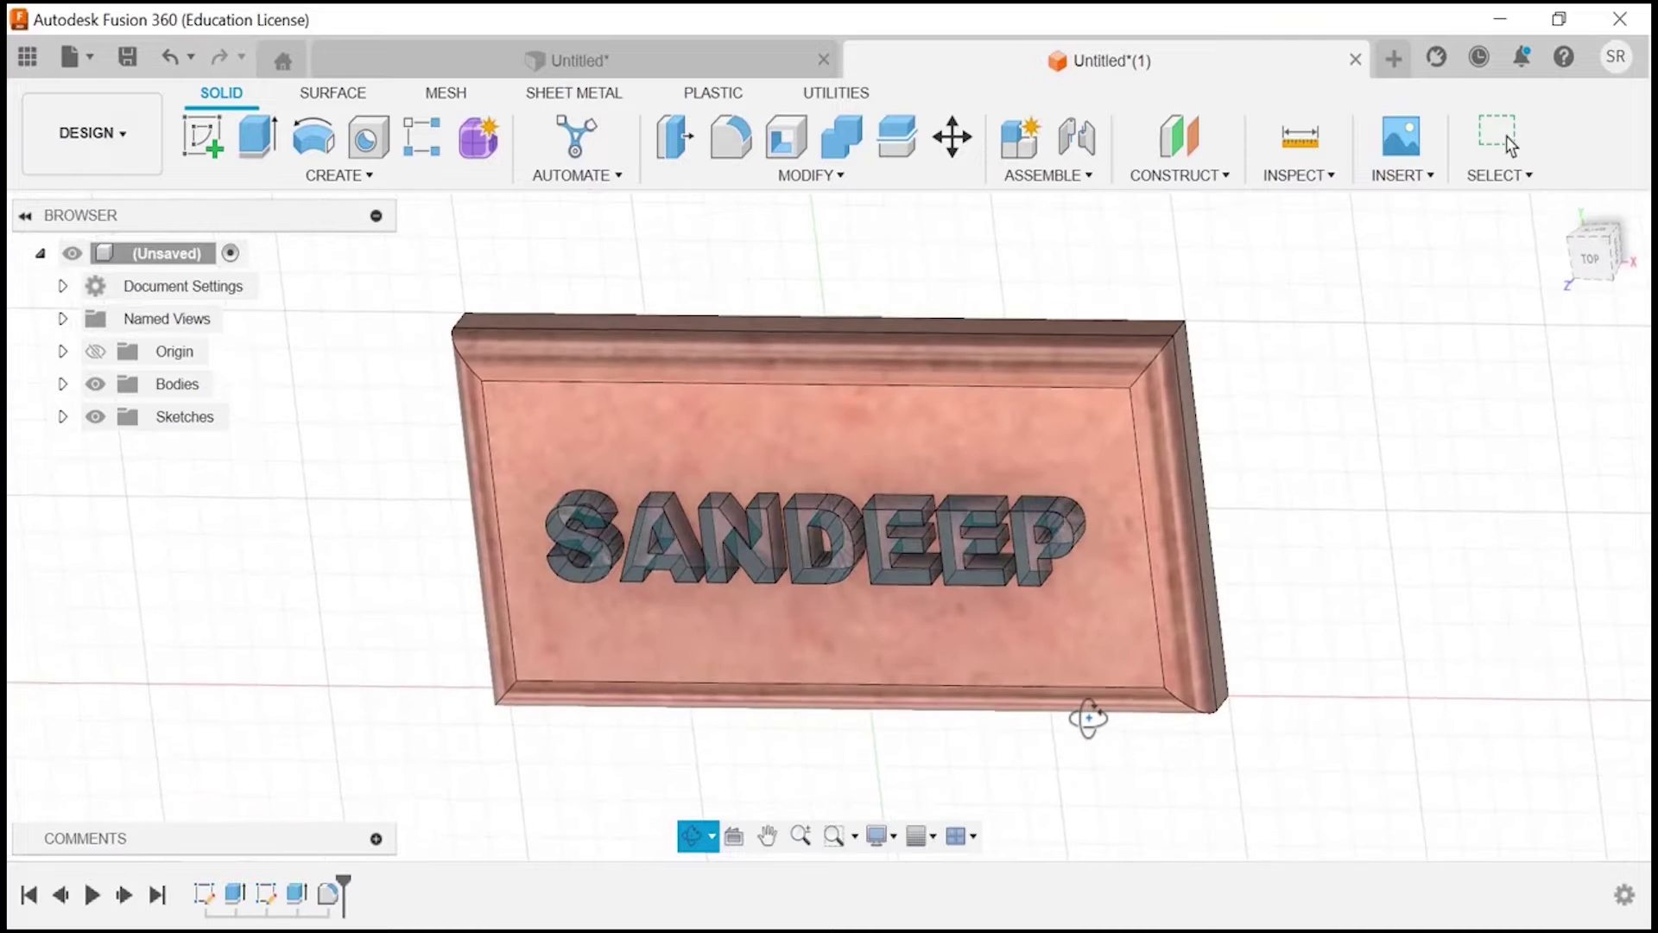
{"action": "left_click_drag", "start_coordinate": [992, 415], "coordinate": [1208, 393]}
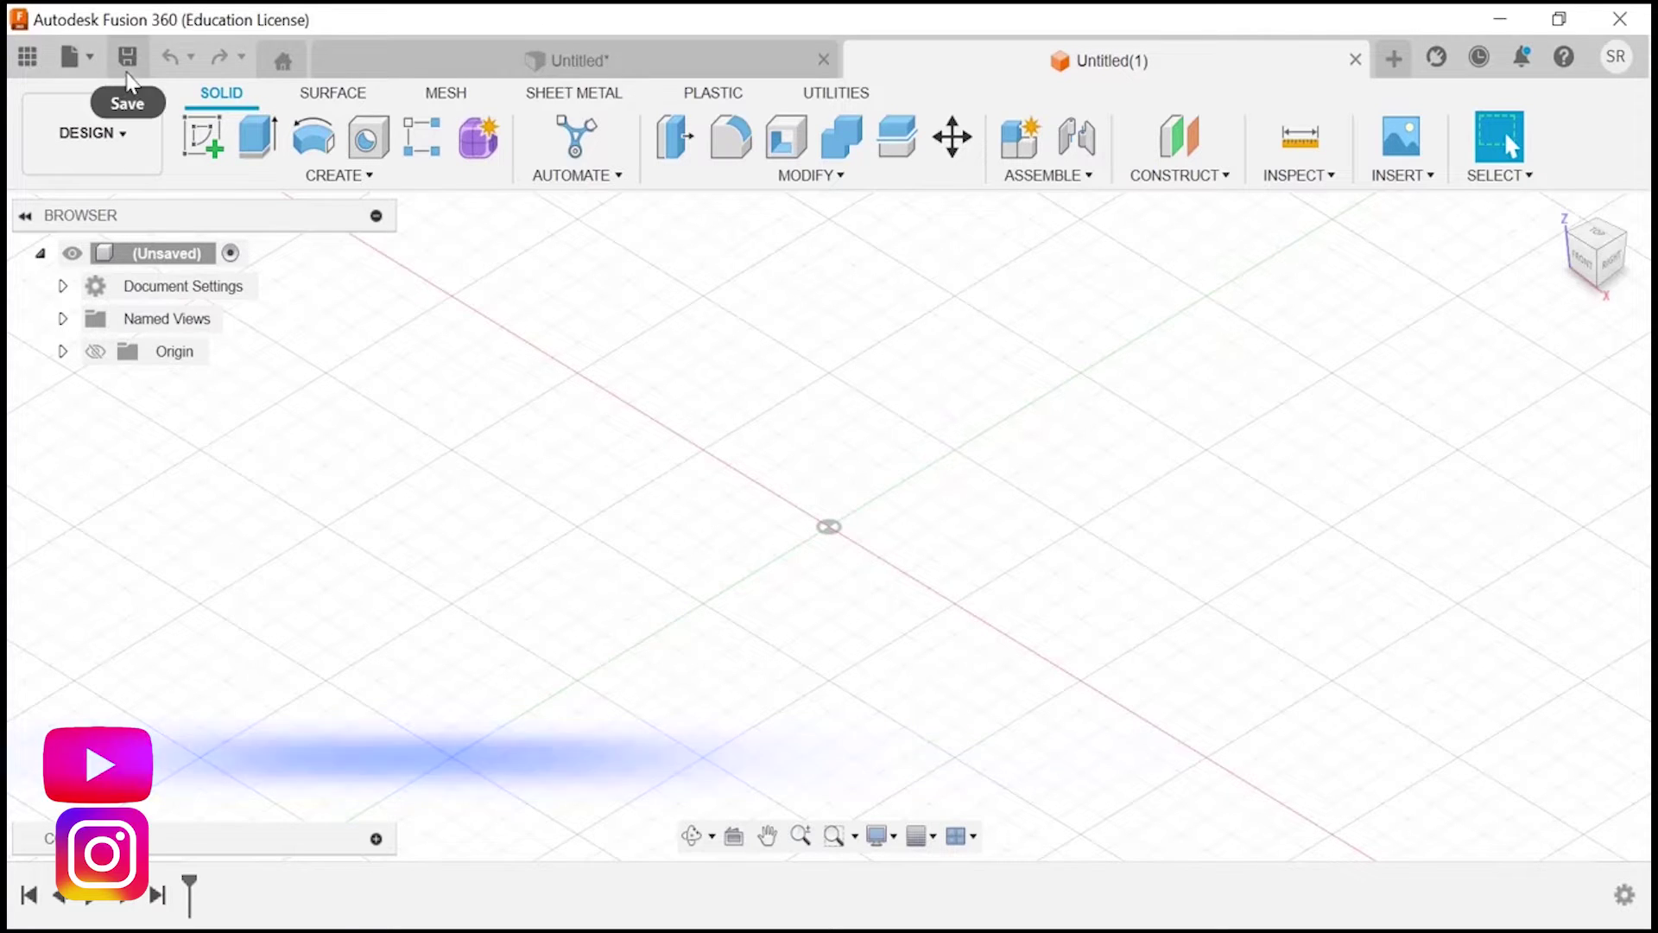
{"action": "left_click", "coordinate": [88, 62]}
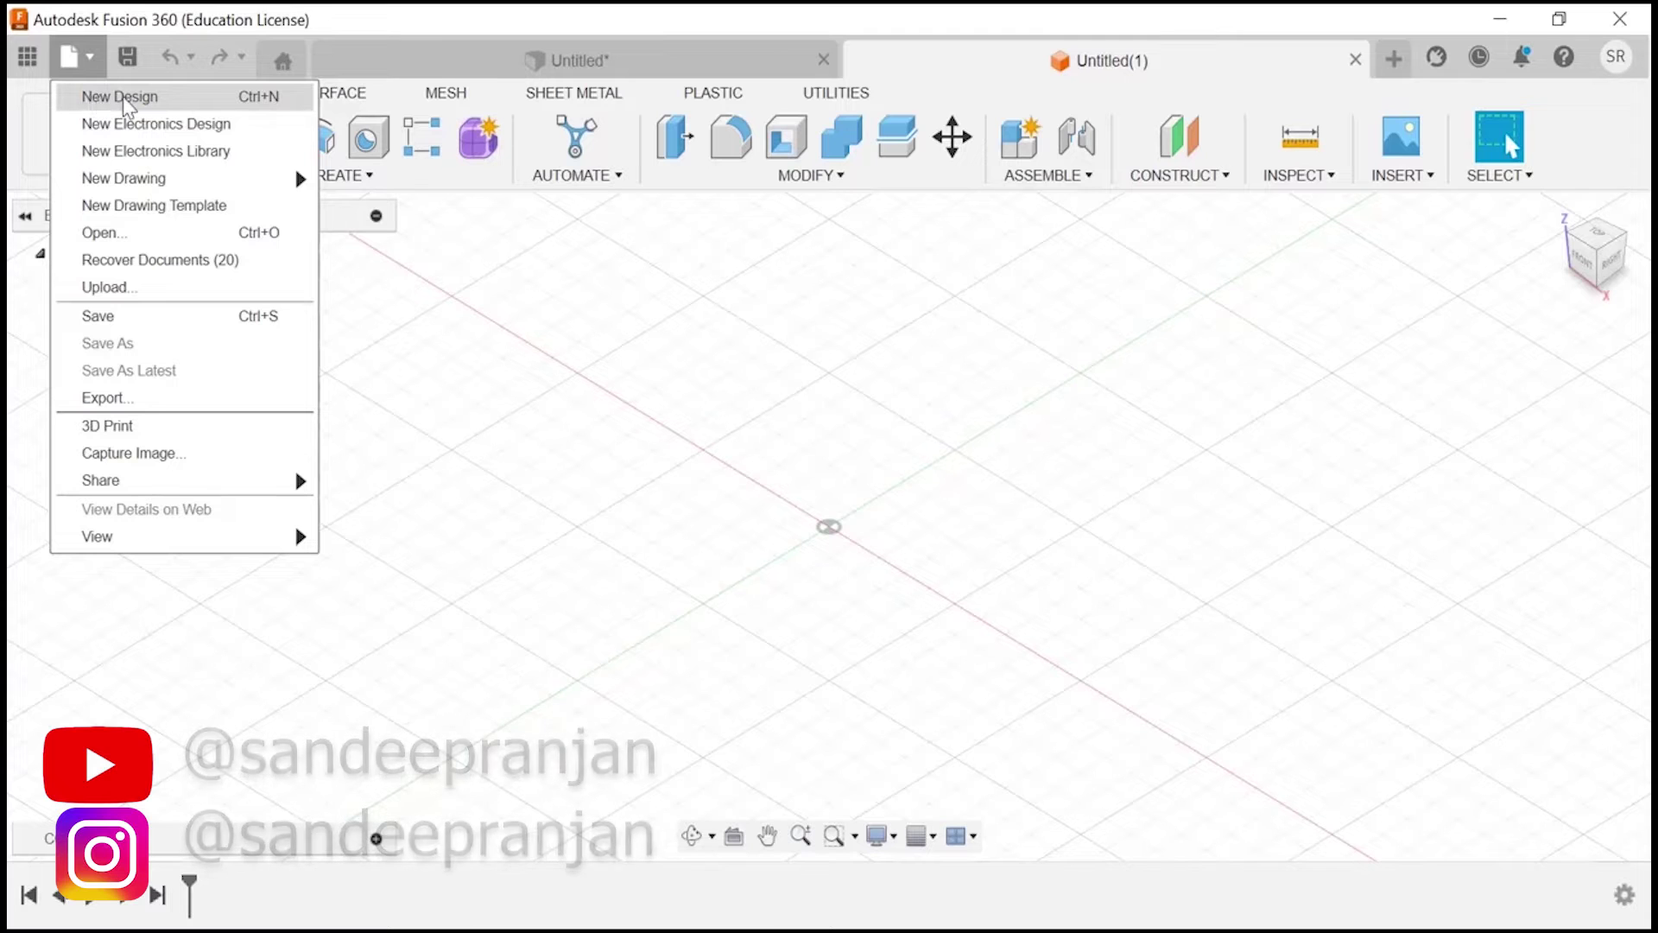
{"action": "left_click", "coordinate": [631, 380]}
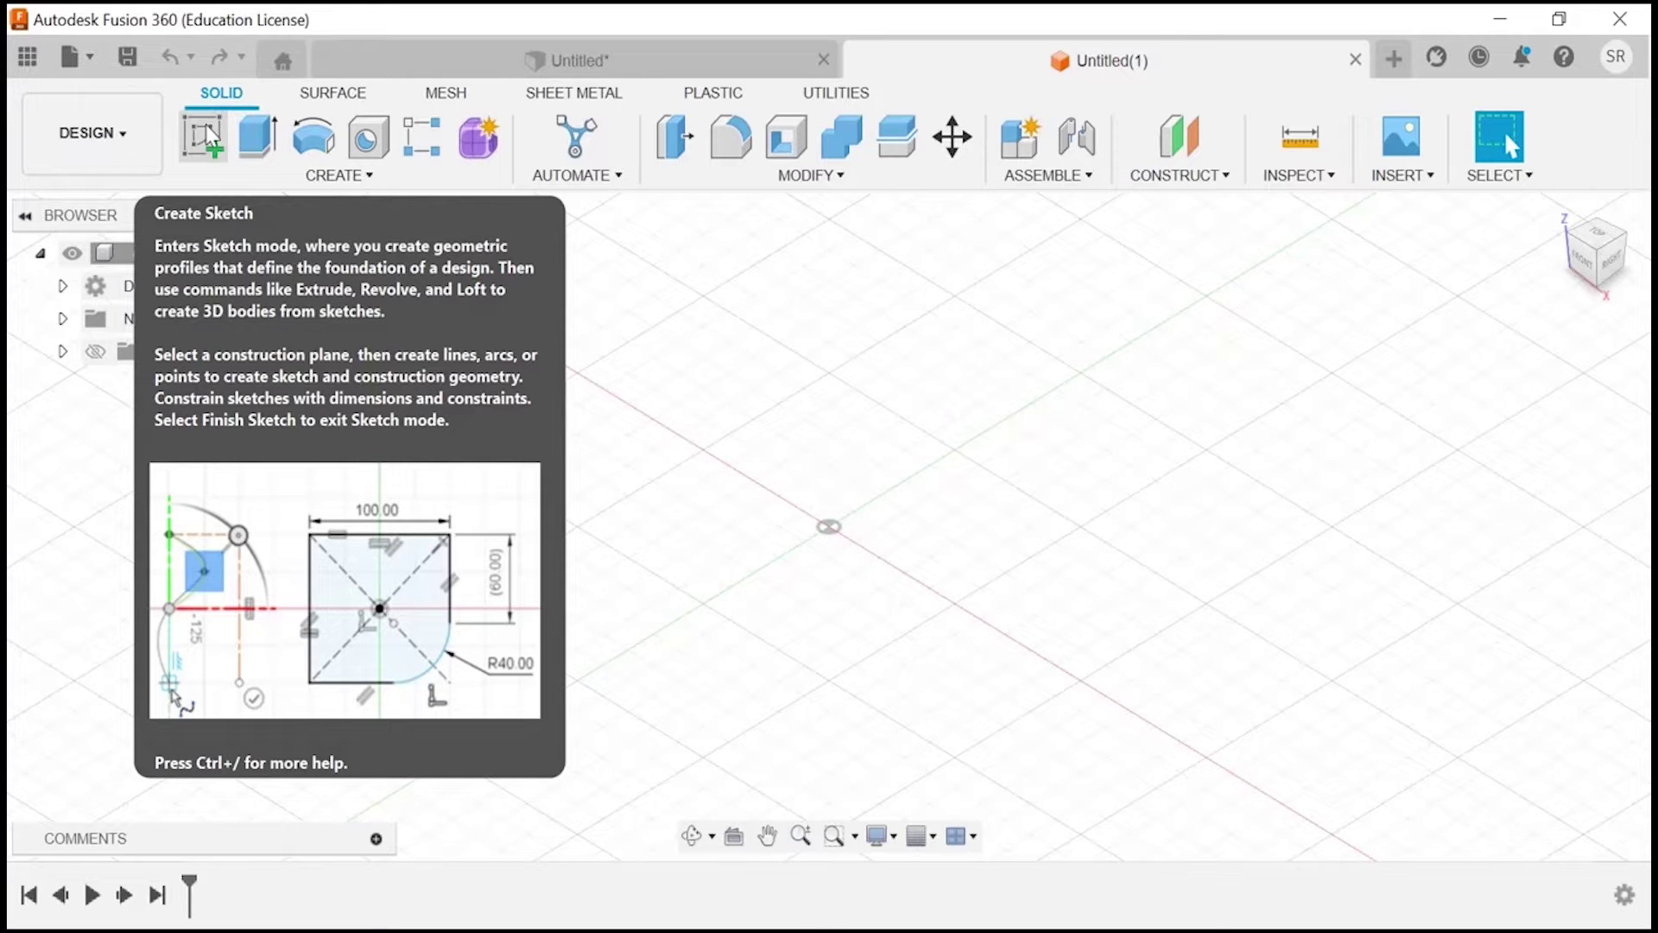
- Sketch a 100 by 50 mm two-point rectangle on the horizontal plane, its long edge centred on the origin, and finish the sketch
{"action": "left_click", "coordinate": [209, 131]}
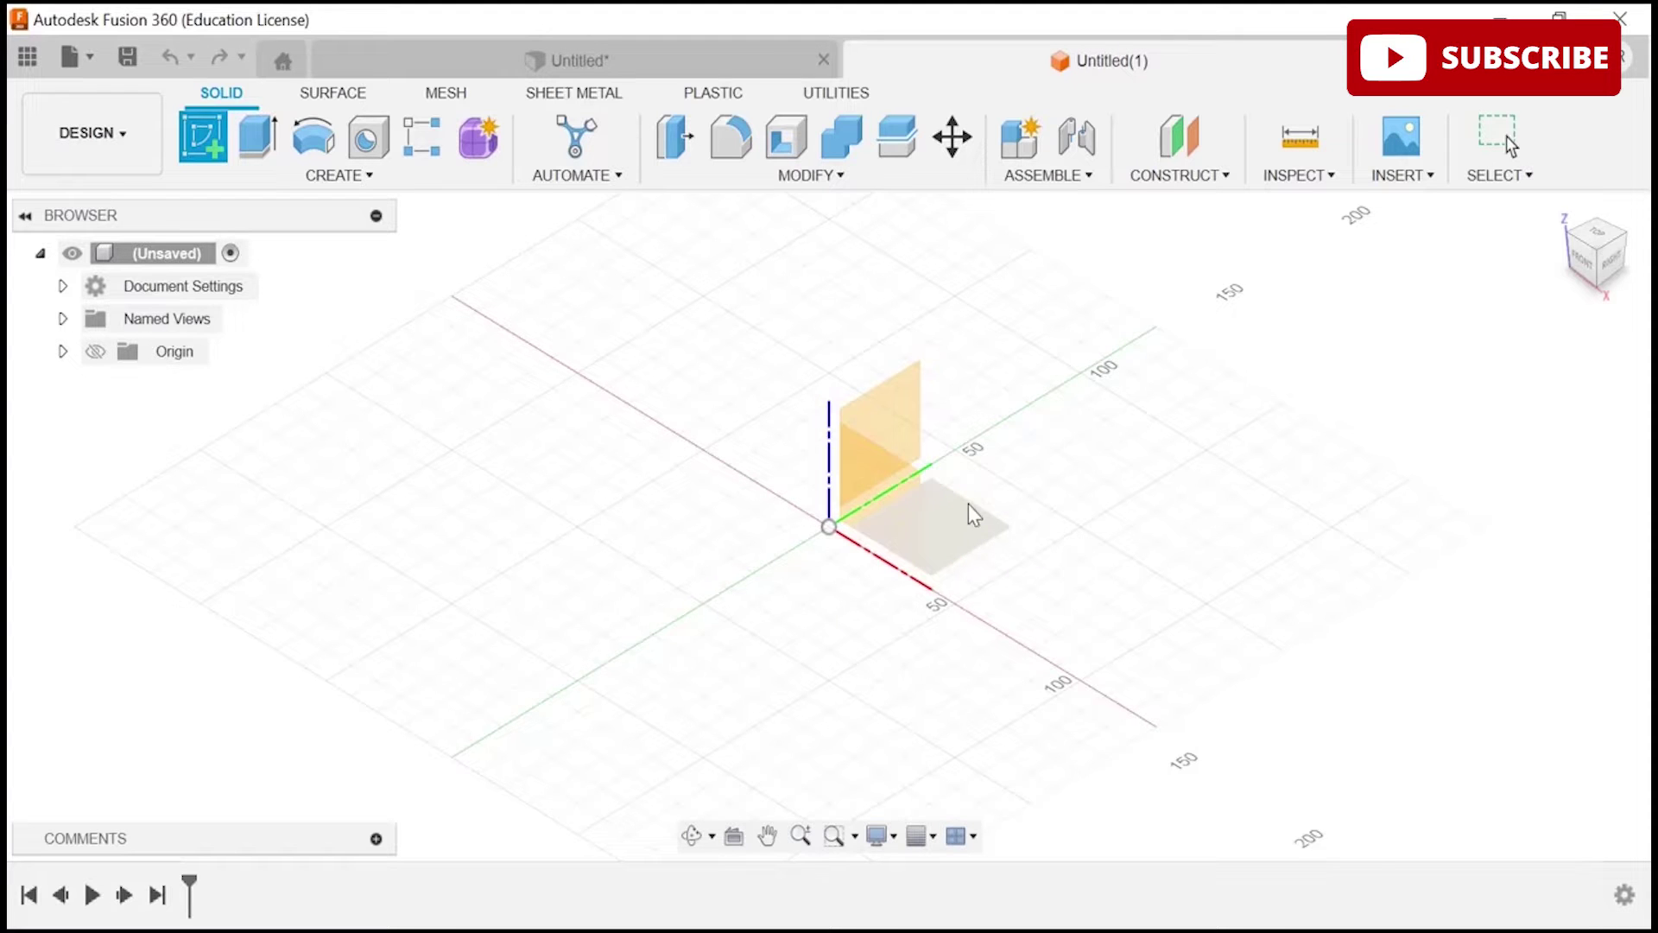
{"action": "left_click", "coordinate": [909, 444]}
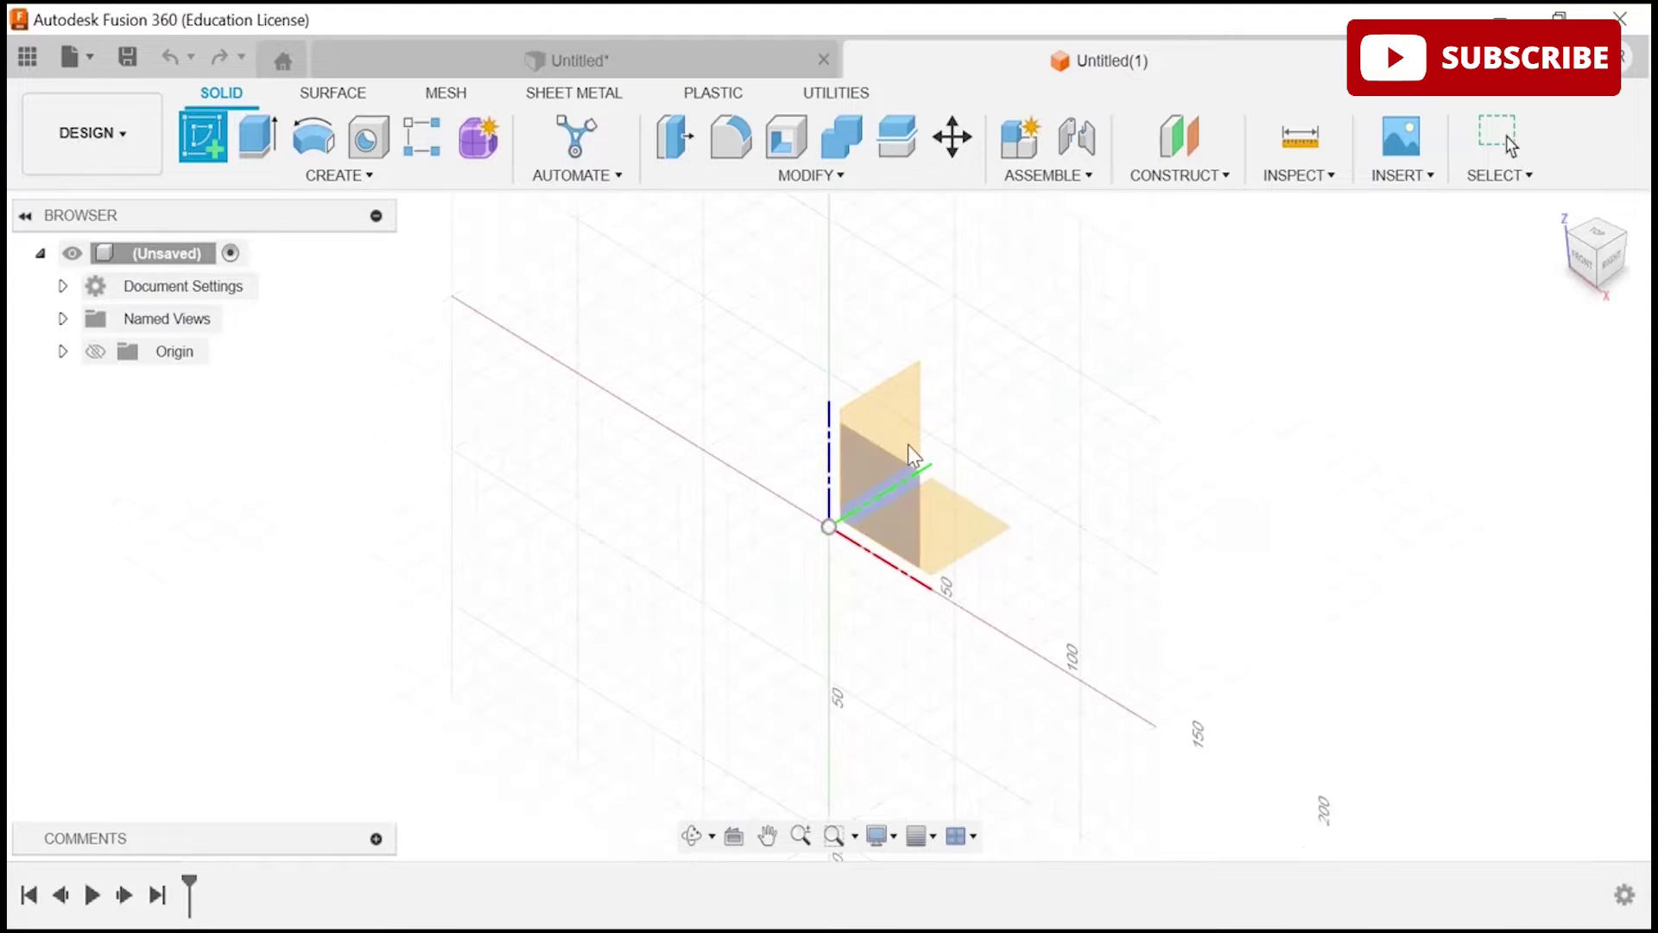
{"action": "left_click", "coordinate": [954, 539]}
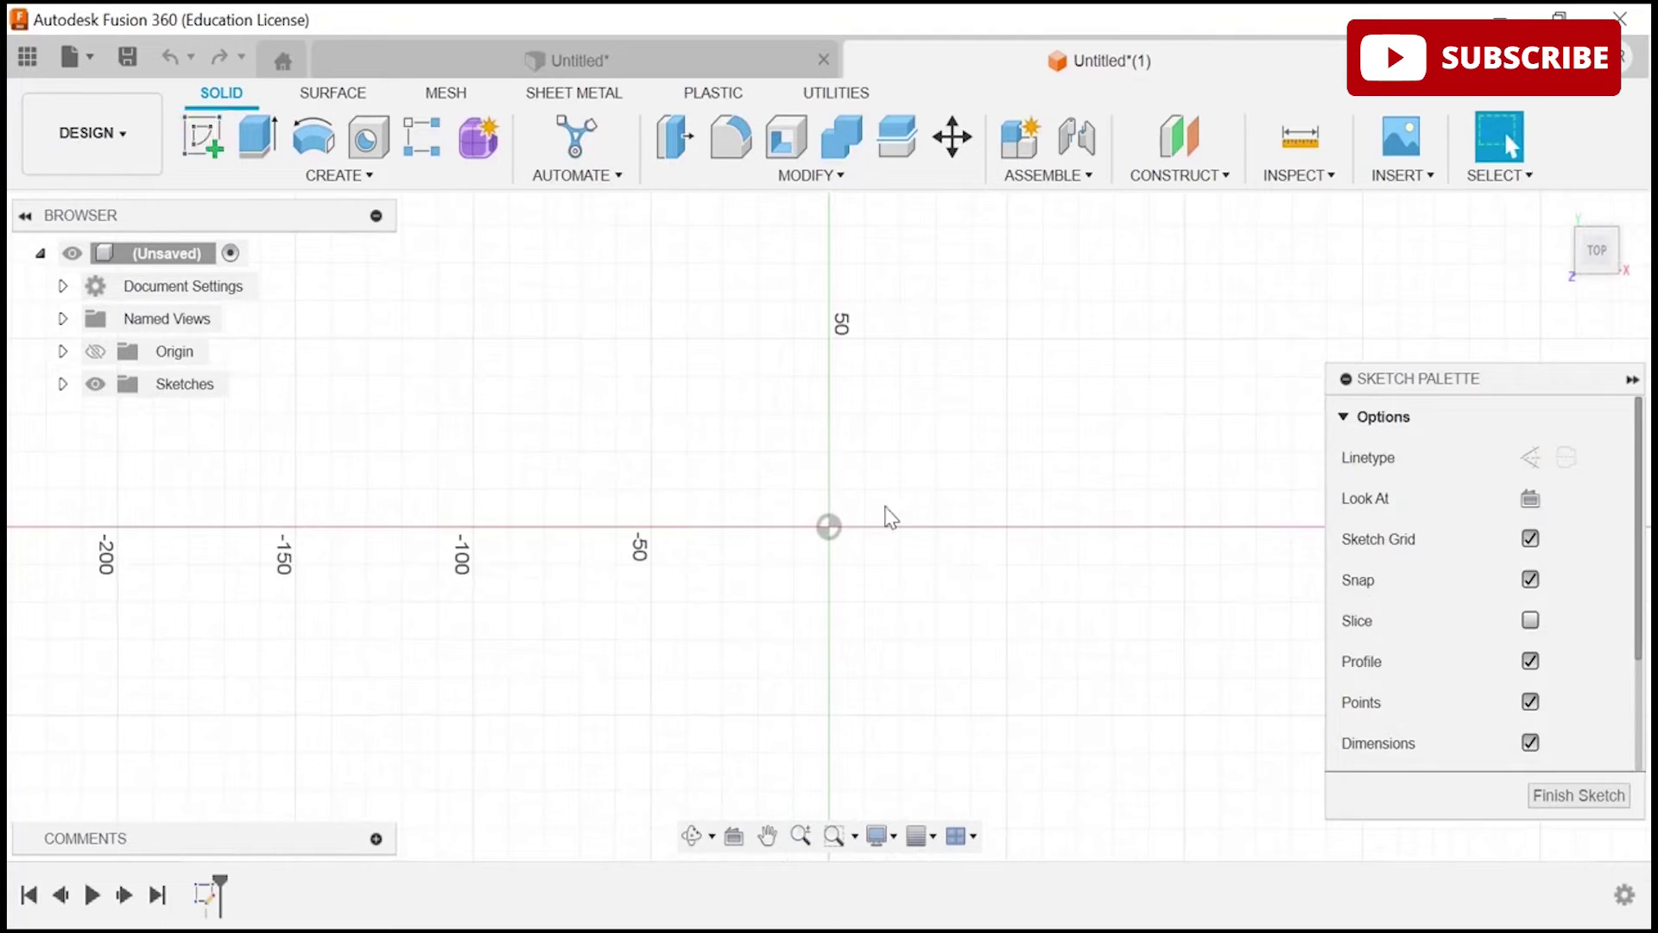
{"action": "left_click", "coordinate": [257, 136]}
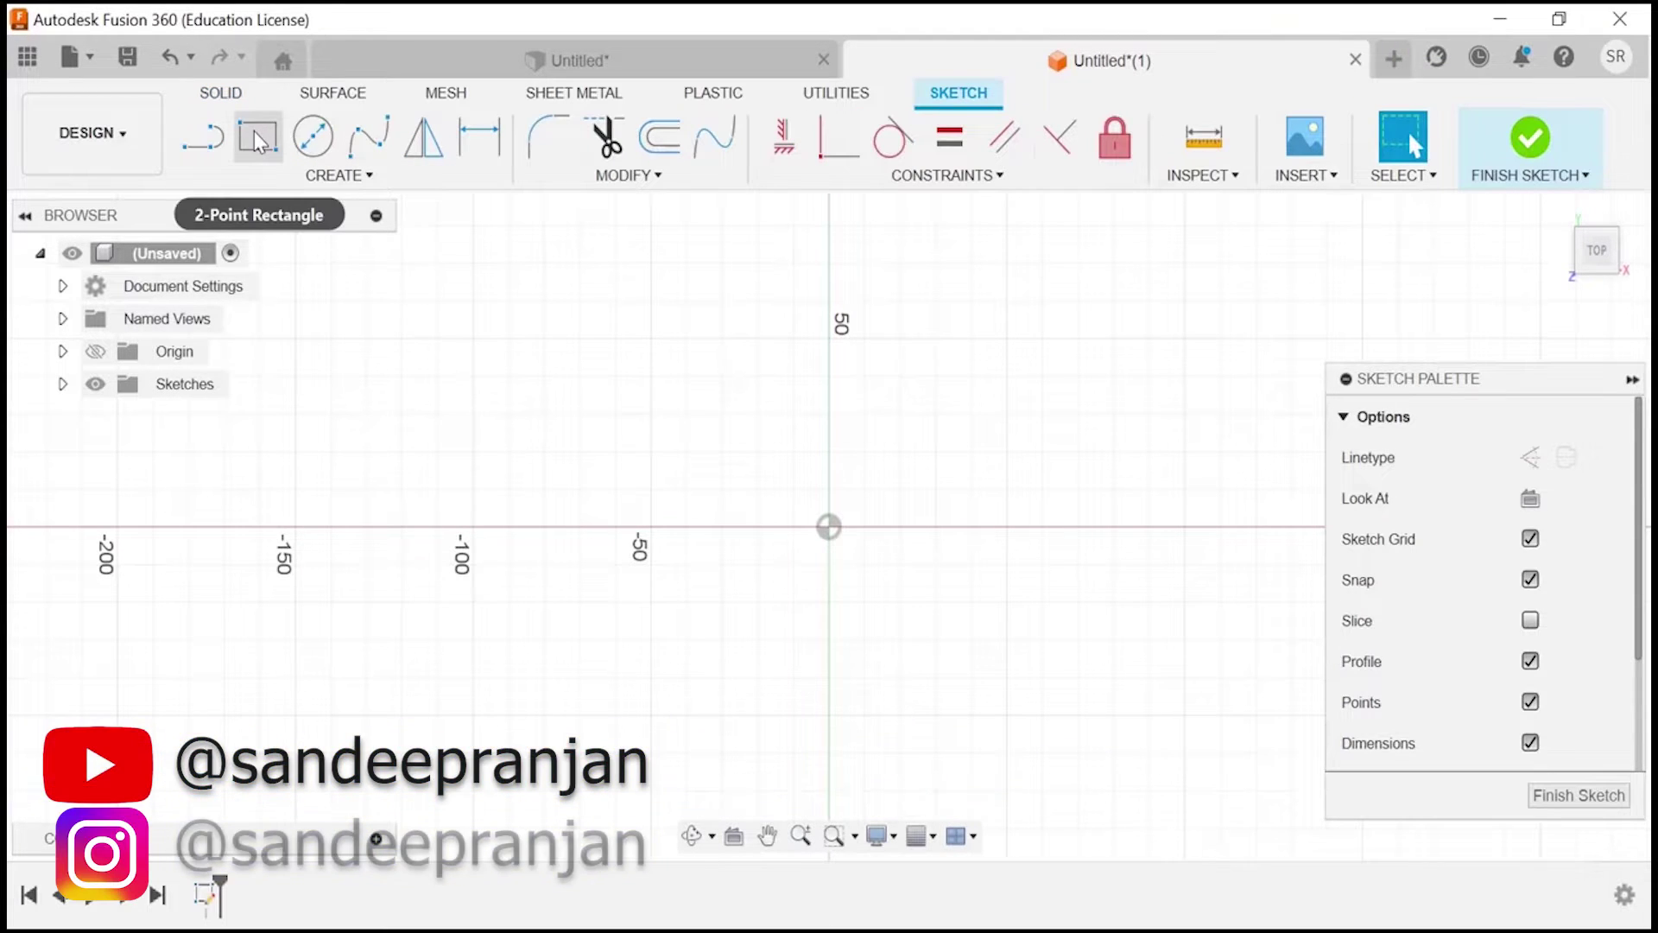
{"action": "left_click", "coordinate": [651, 339]}
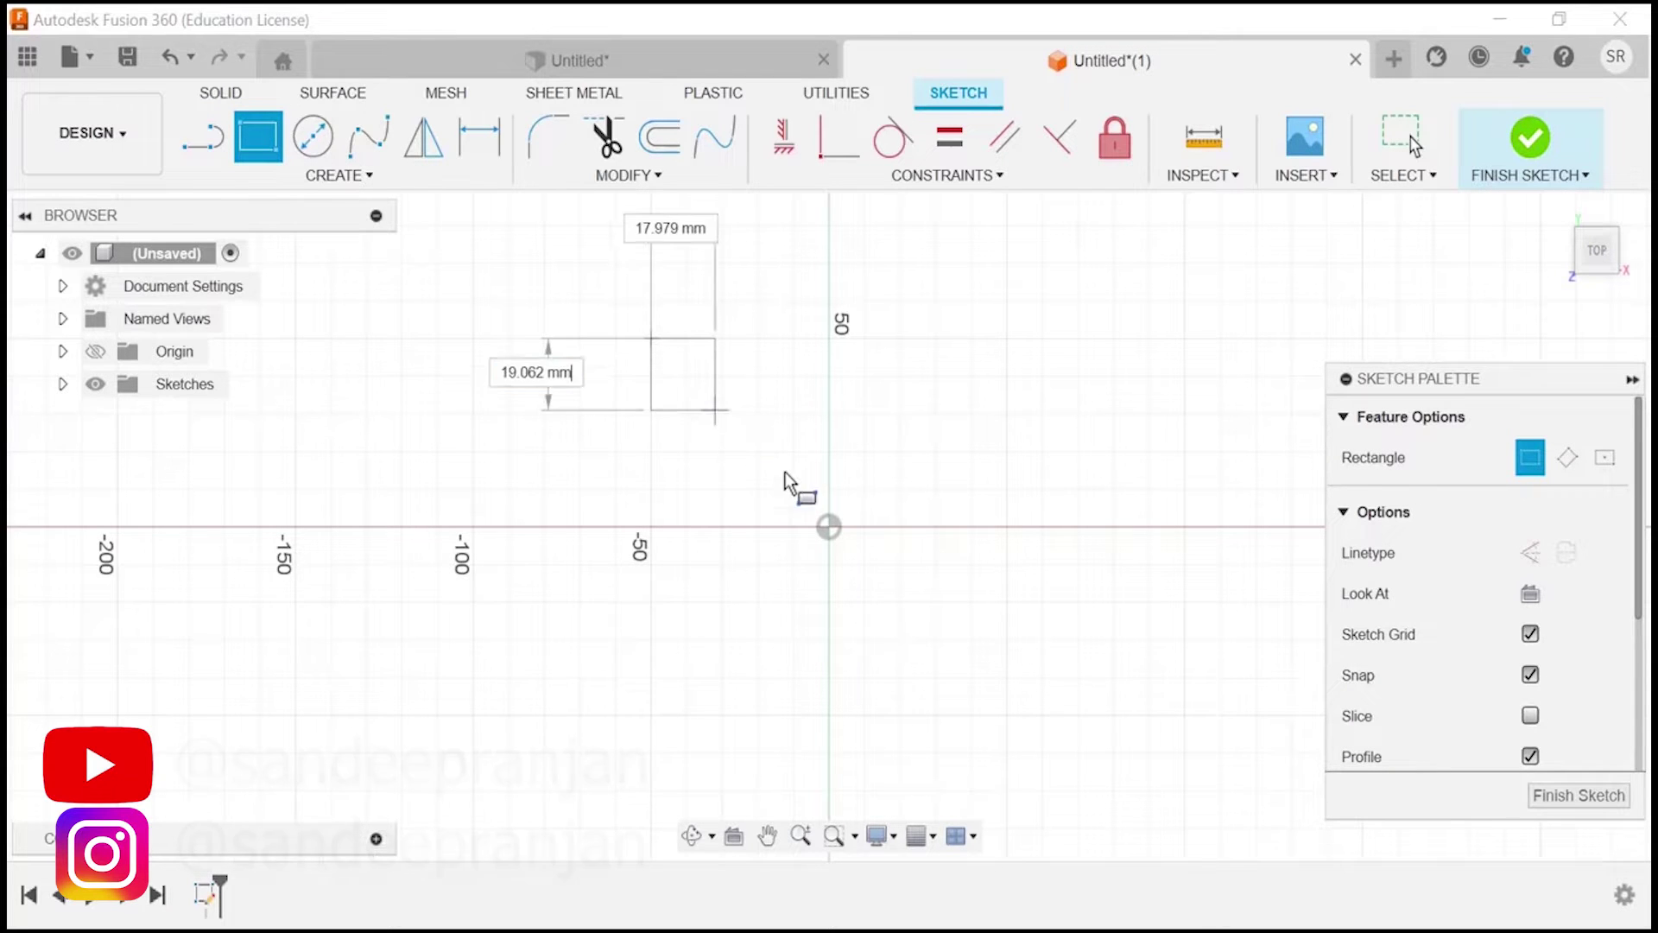
{"action": "left_click", "coordinate": [1004, 527]}
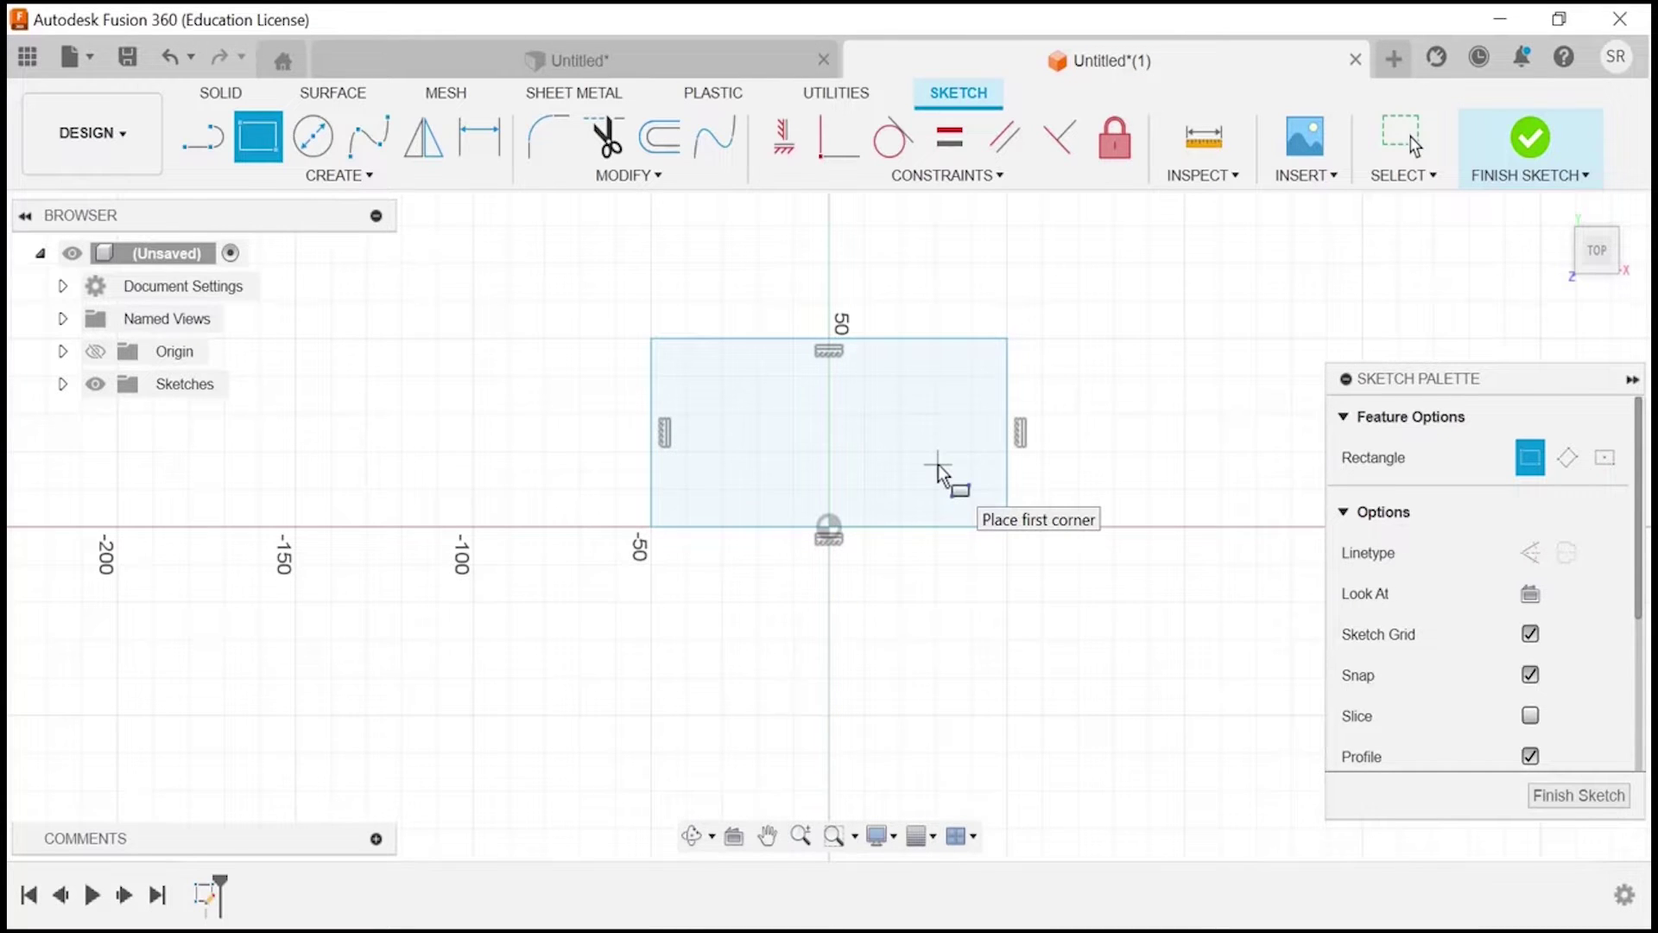
{"action": "left_click", "coordinate": [1530, 166]}
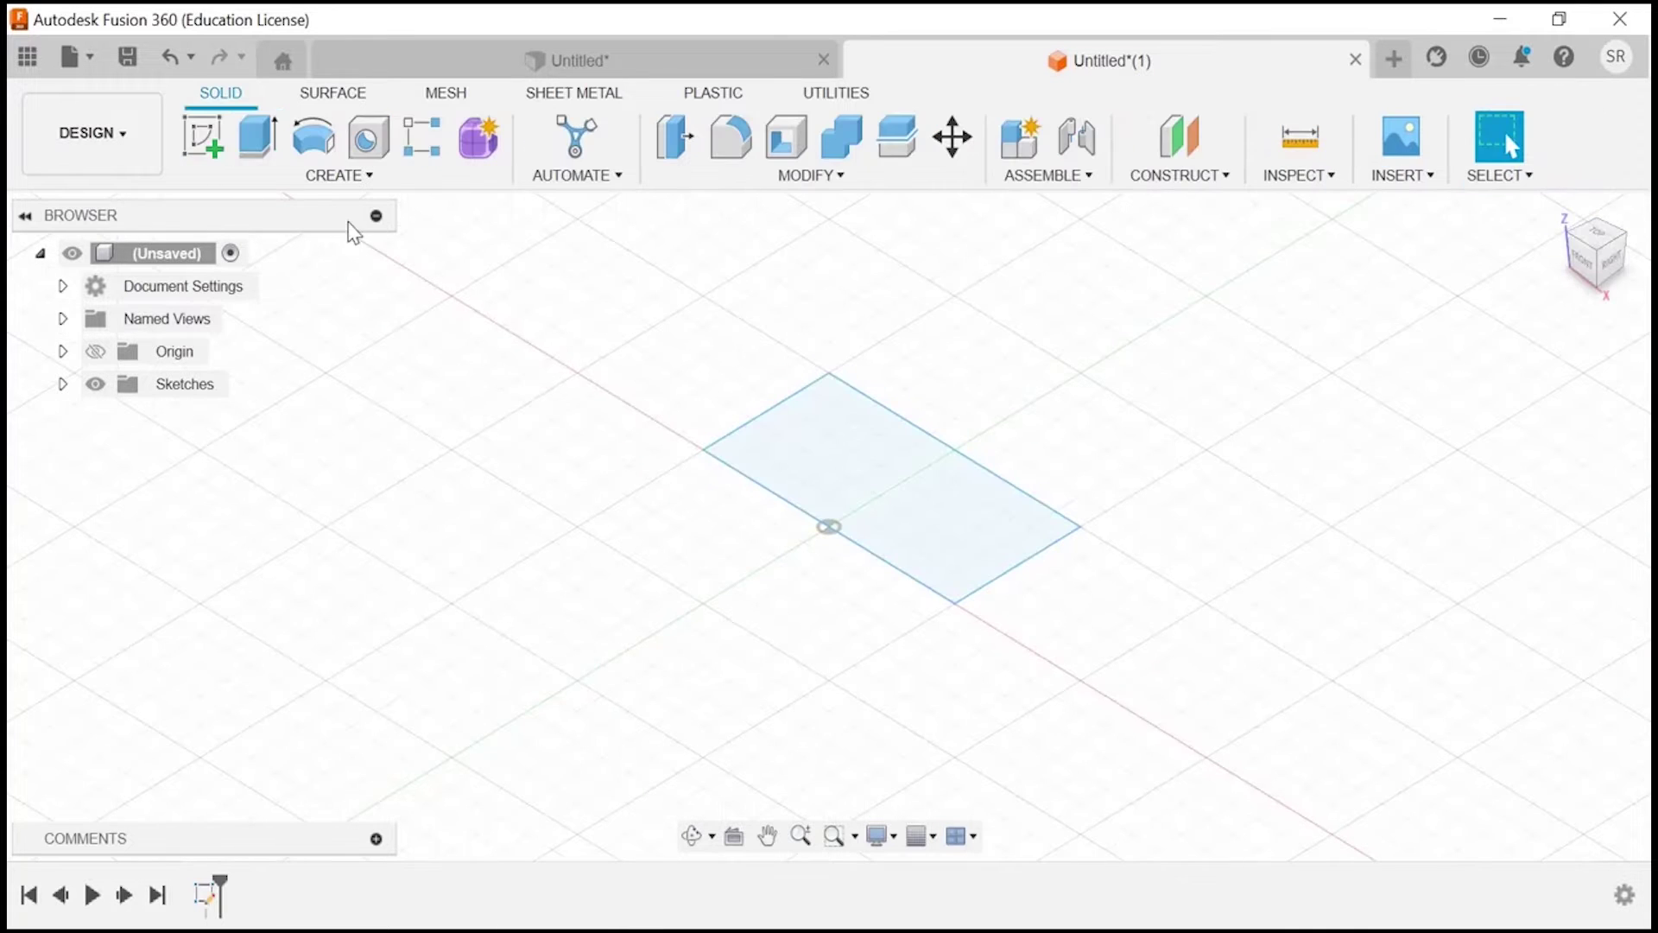
- Extrude the rectangle 10 mm upward as a new body
{"action": "left_click", "coordinate": [257, 140]}
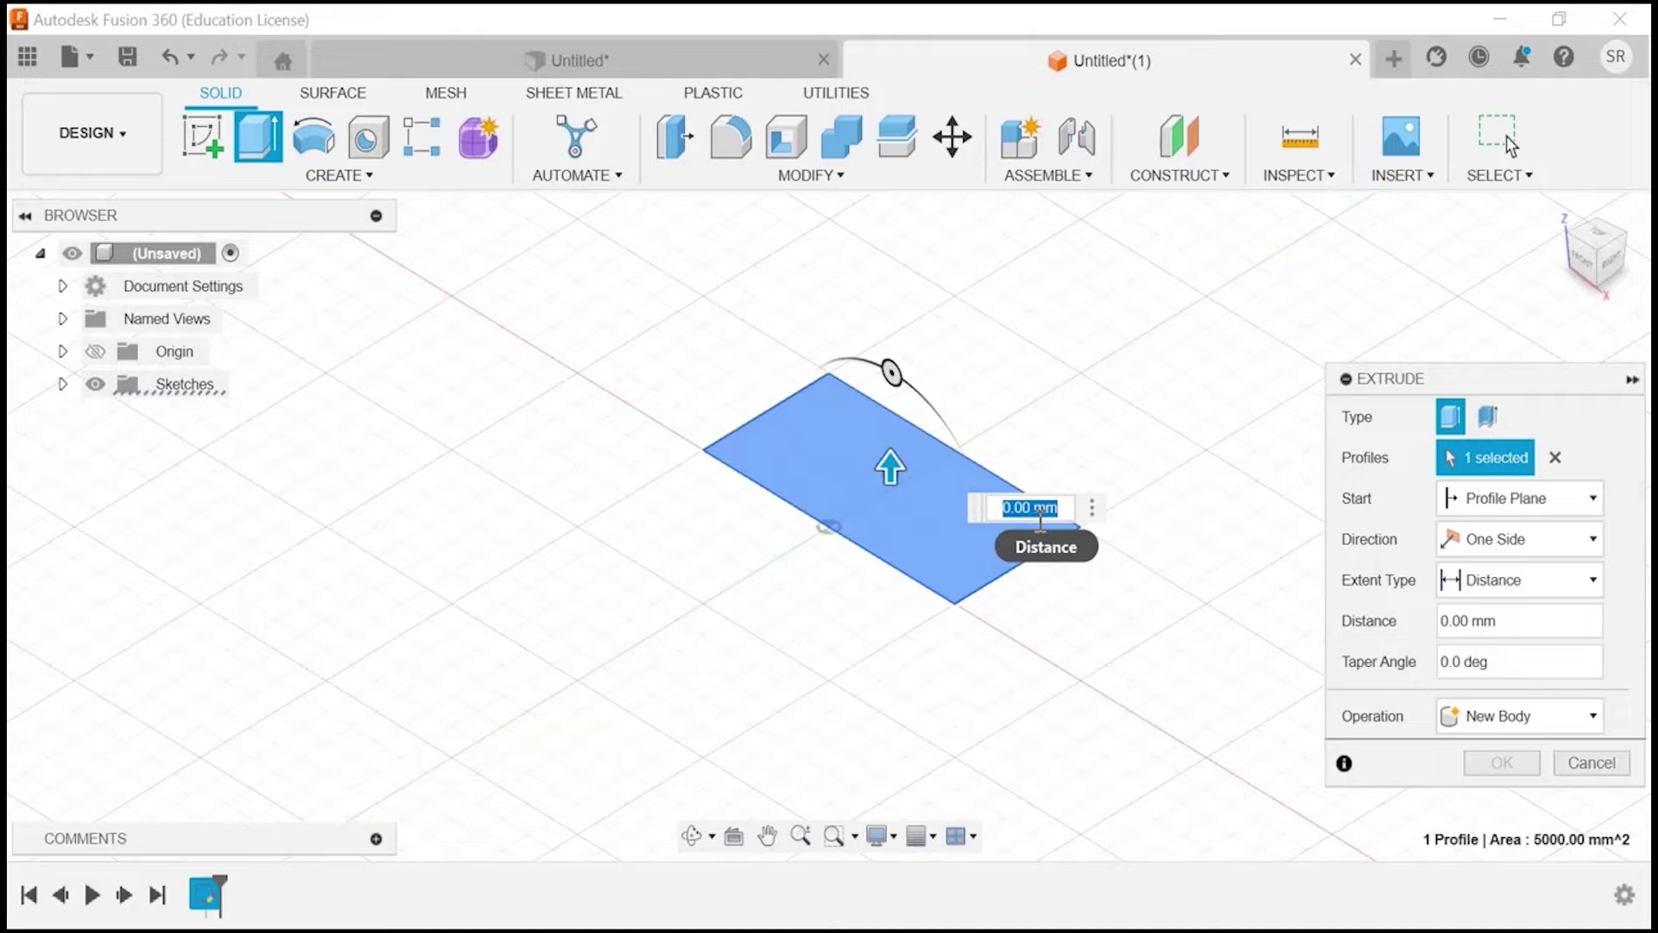
{"action": "type", "text": "10"}
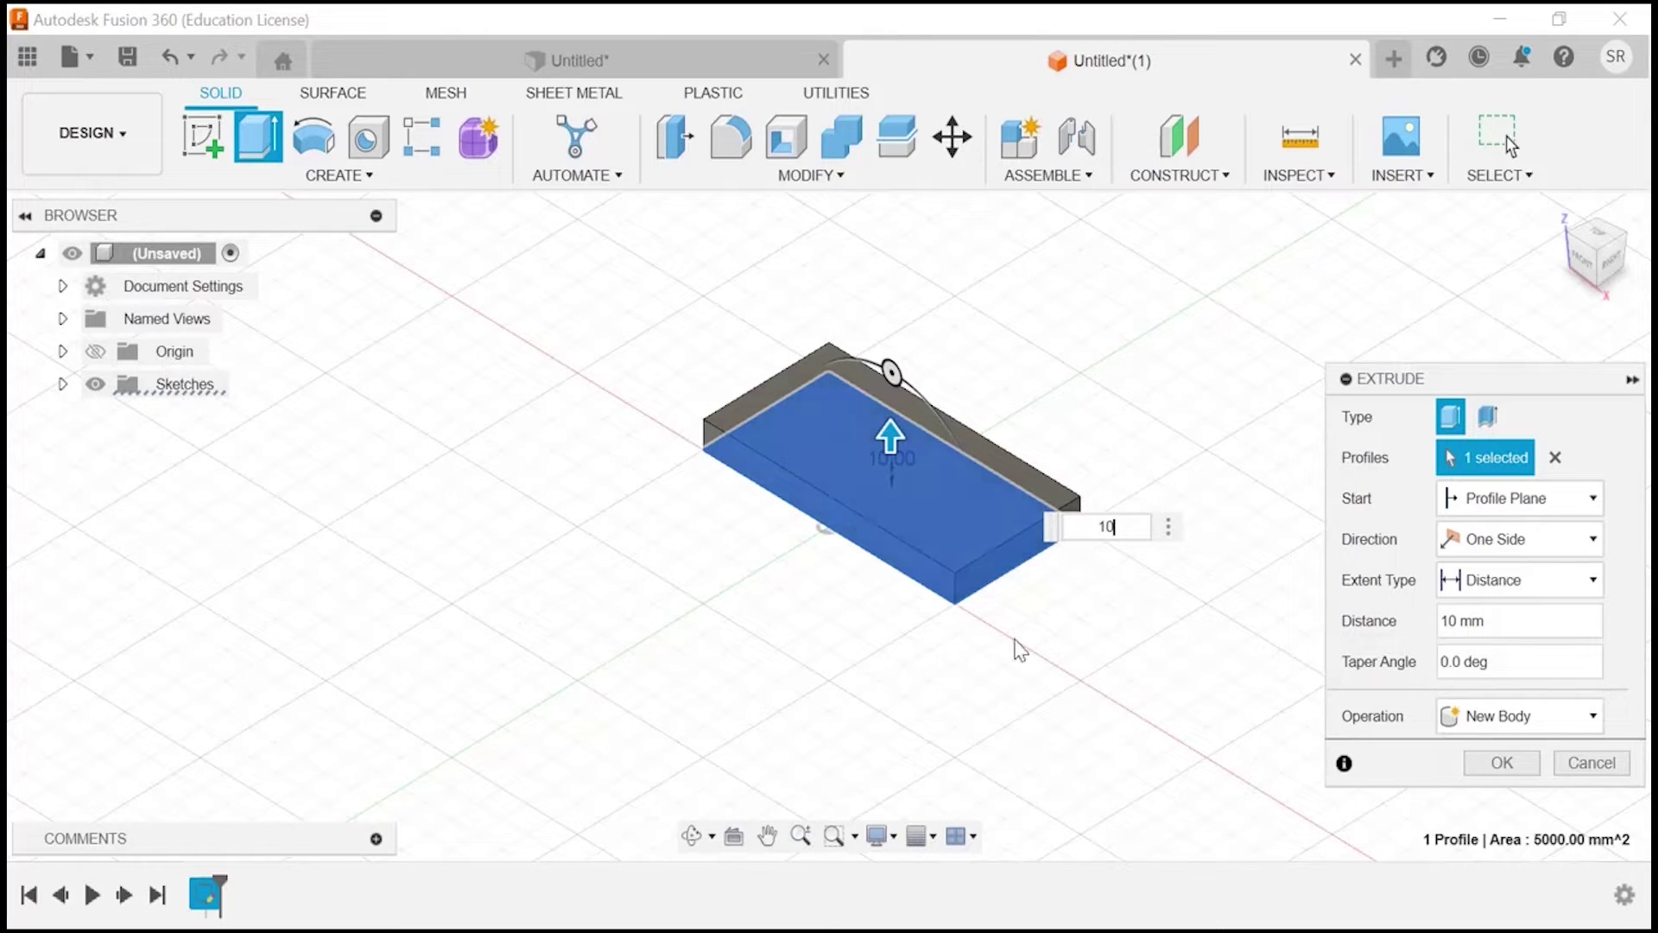
{"action": "left_click", "coordinate": [1501, 764]}
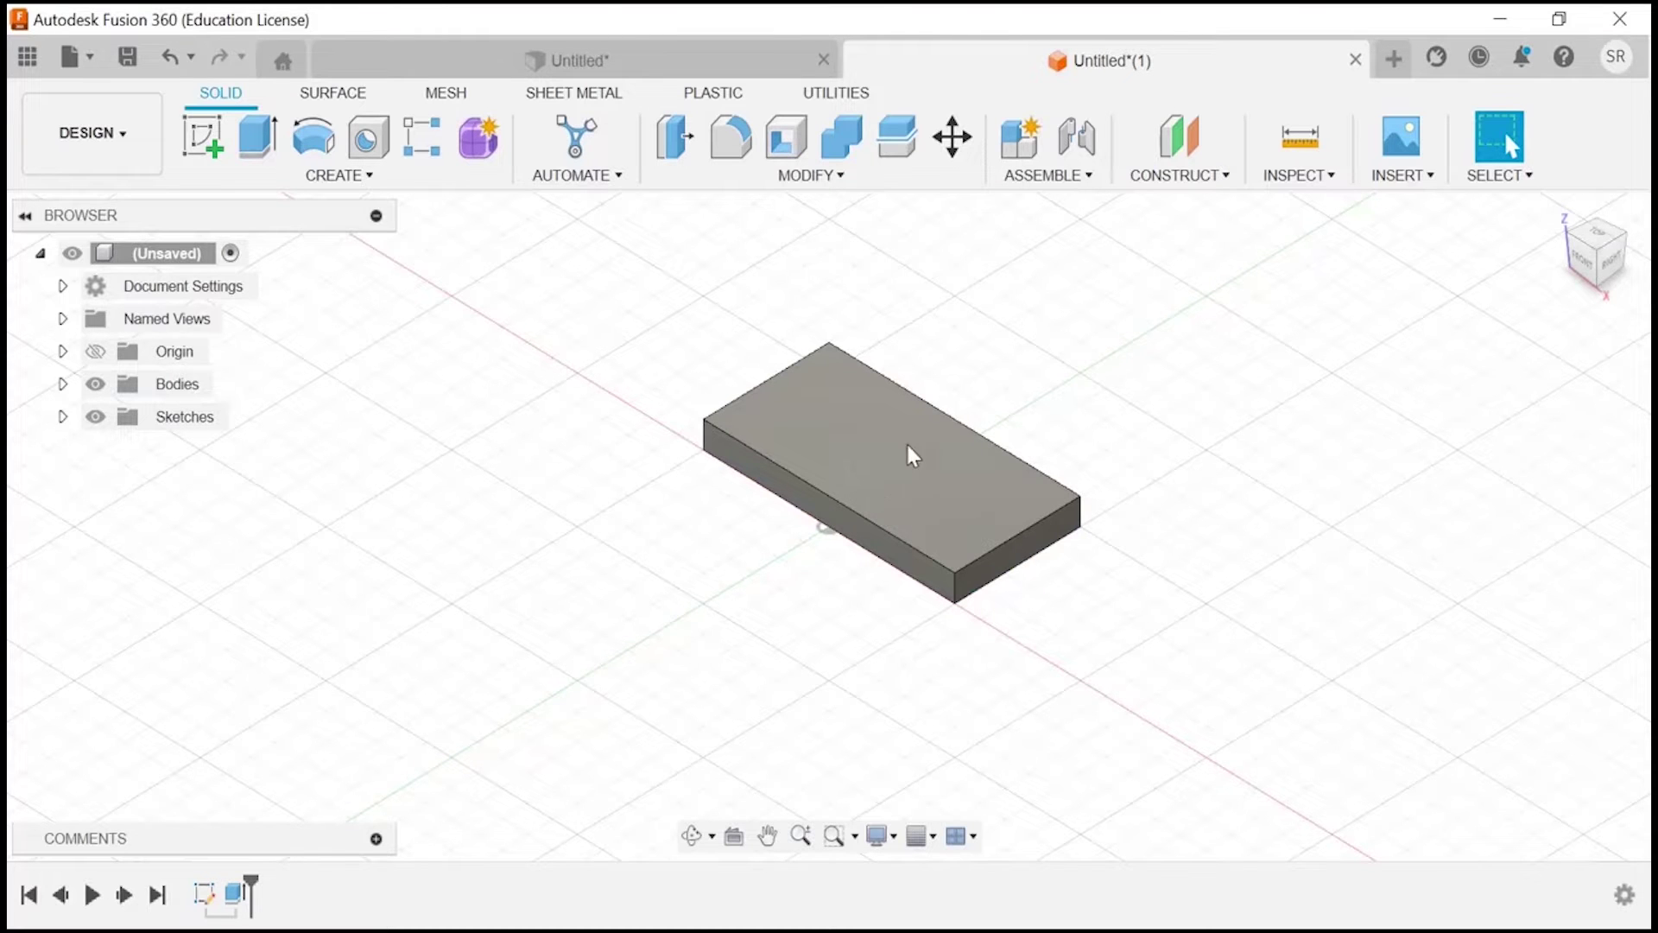
- Start a sketch on the plate's top face and place a rectangular text frame just inside the plate's edges
{"action": "left_click", "coordinate": [1597, 245]}
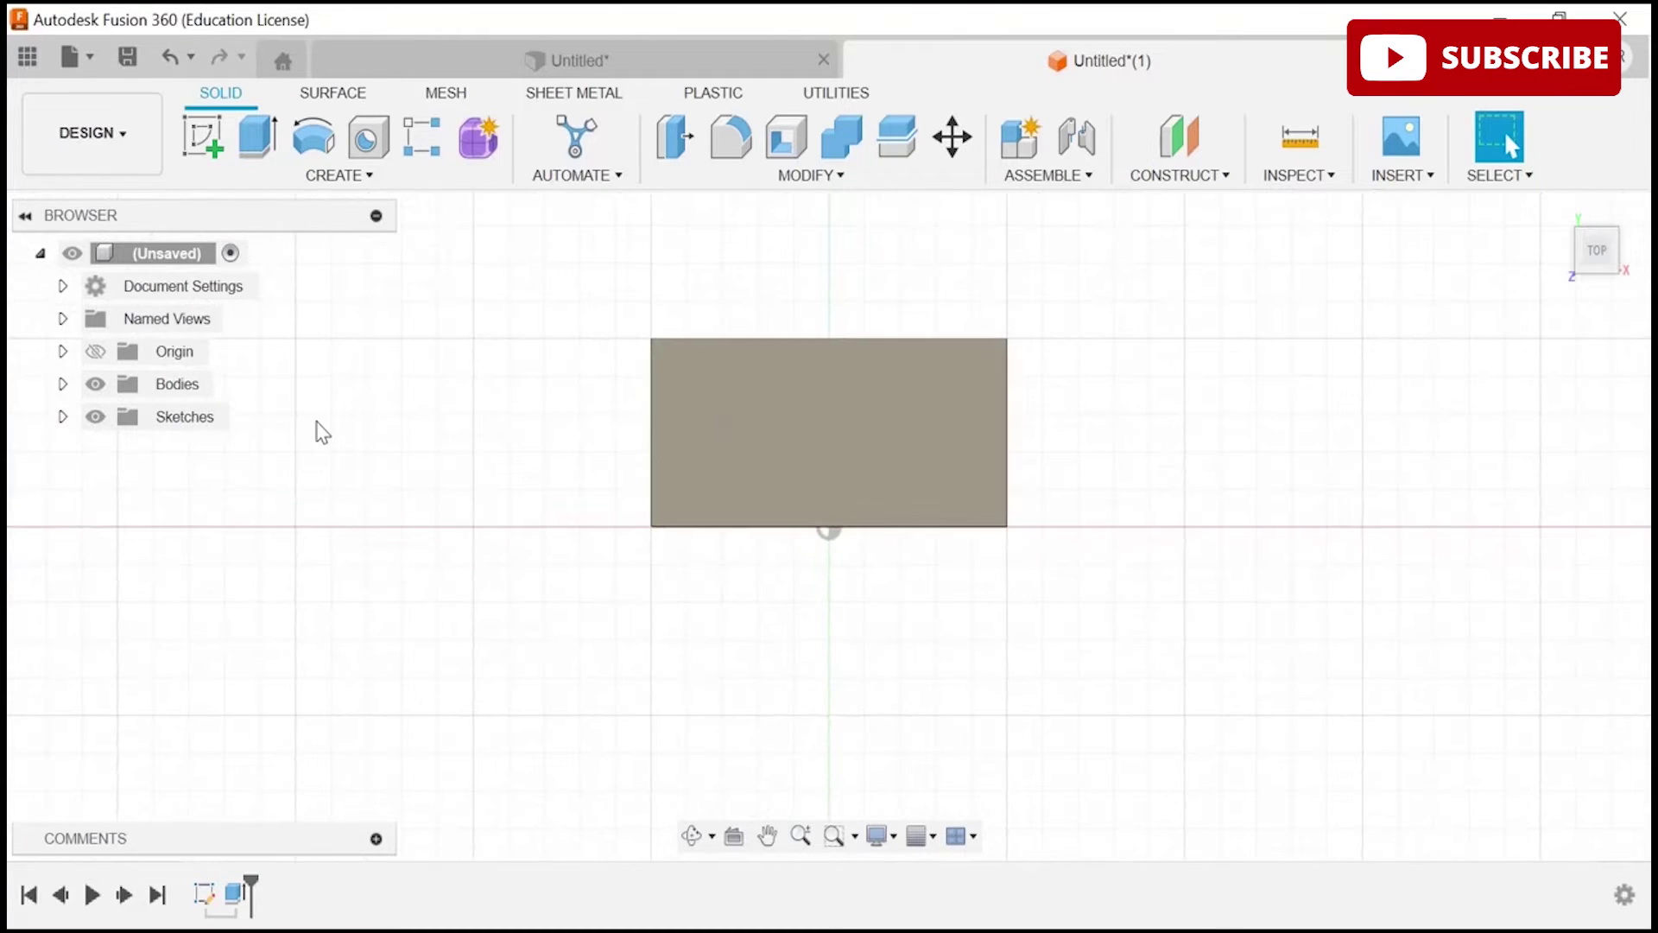
{"action": "left_click", "coordinate": [211, 145]}
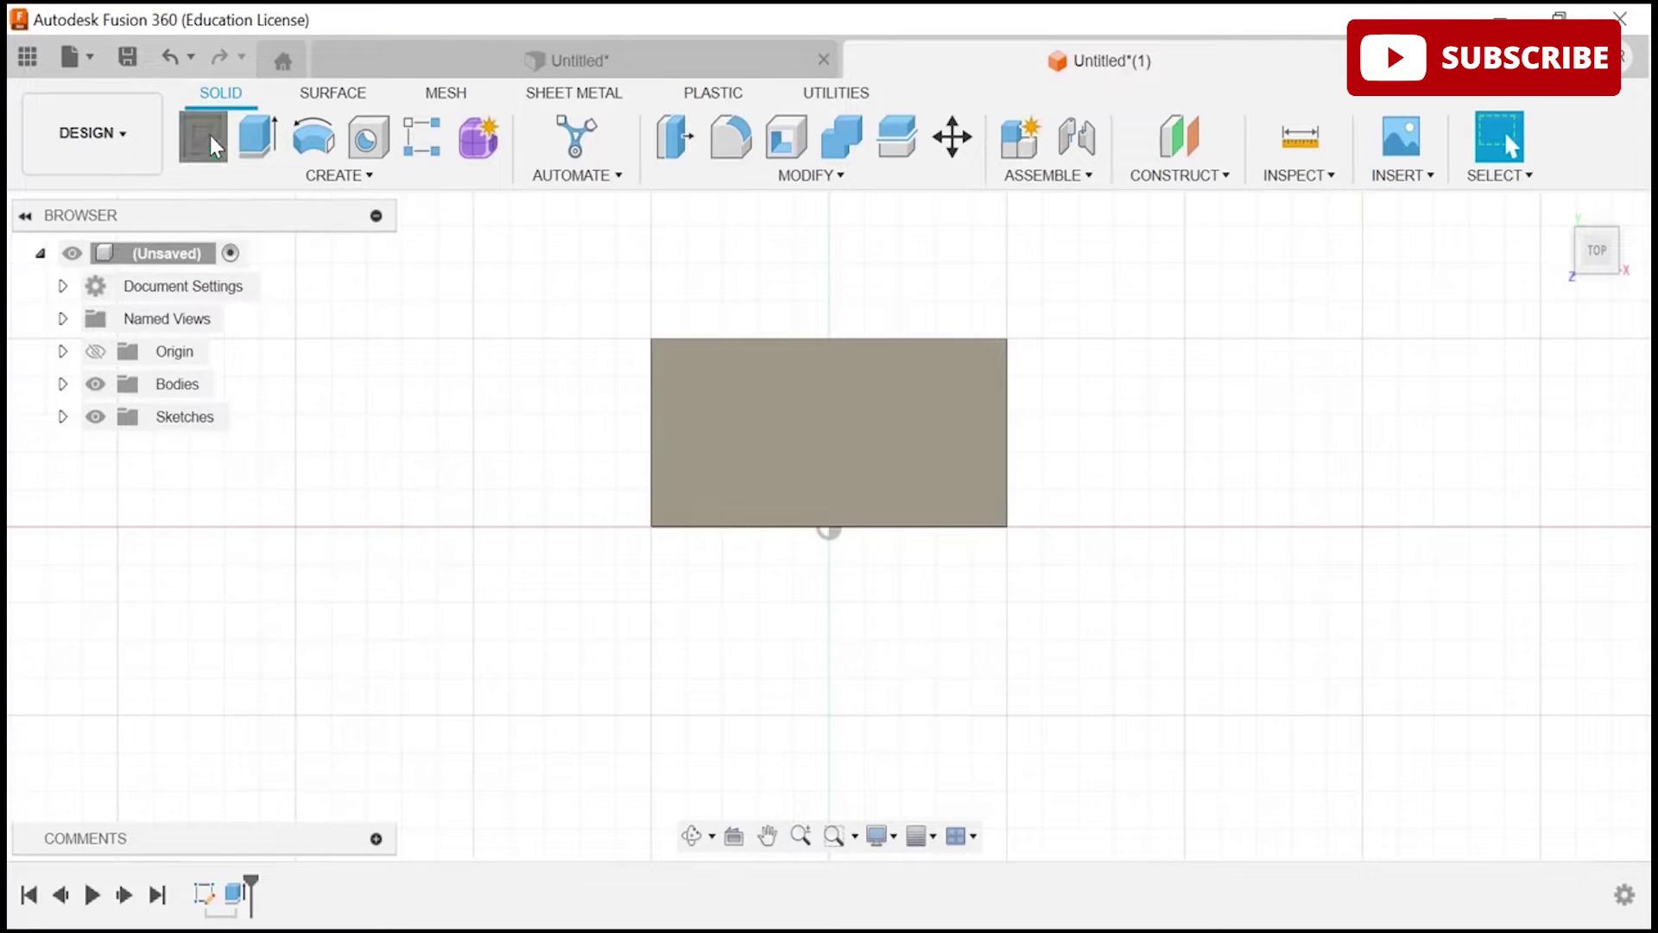
{"action": "left_click", "coordinate": [732, 426]}
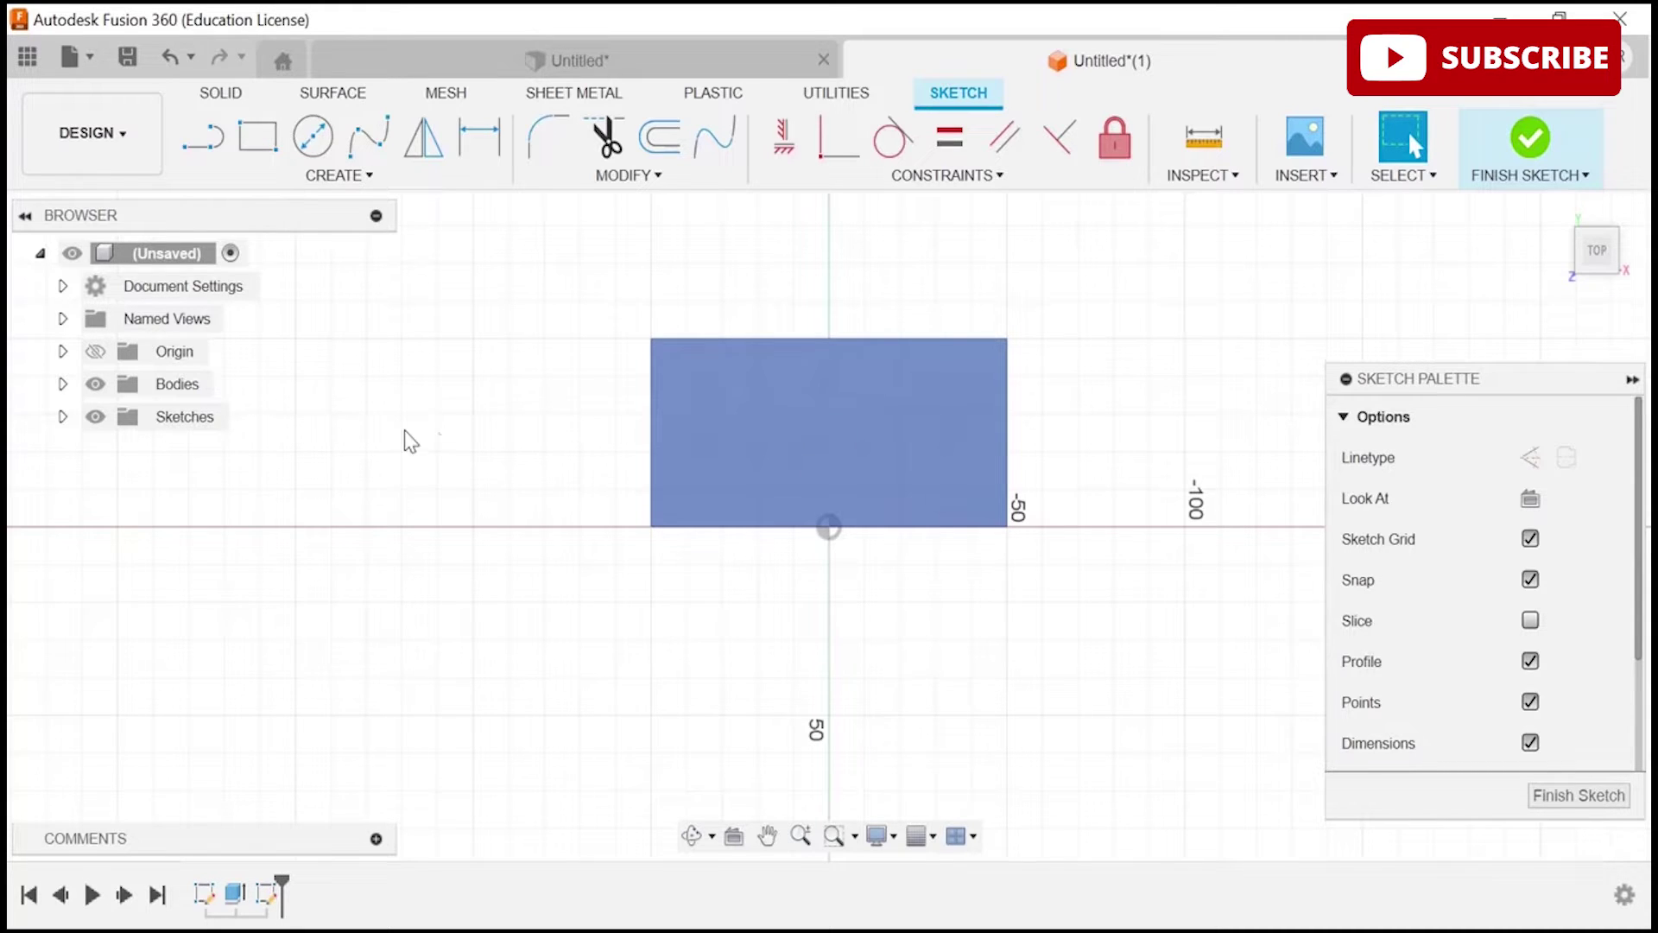
{"action": "left_click", "coordinate": [346, 178]}
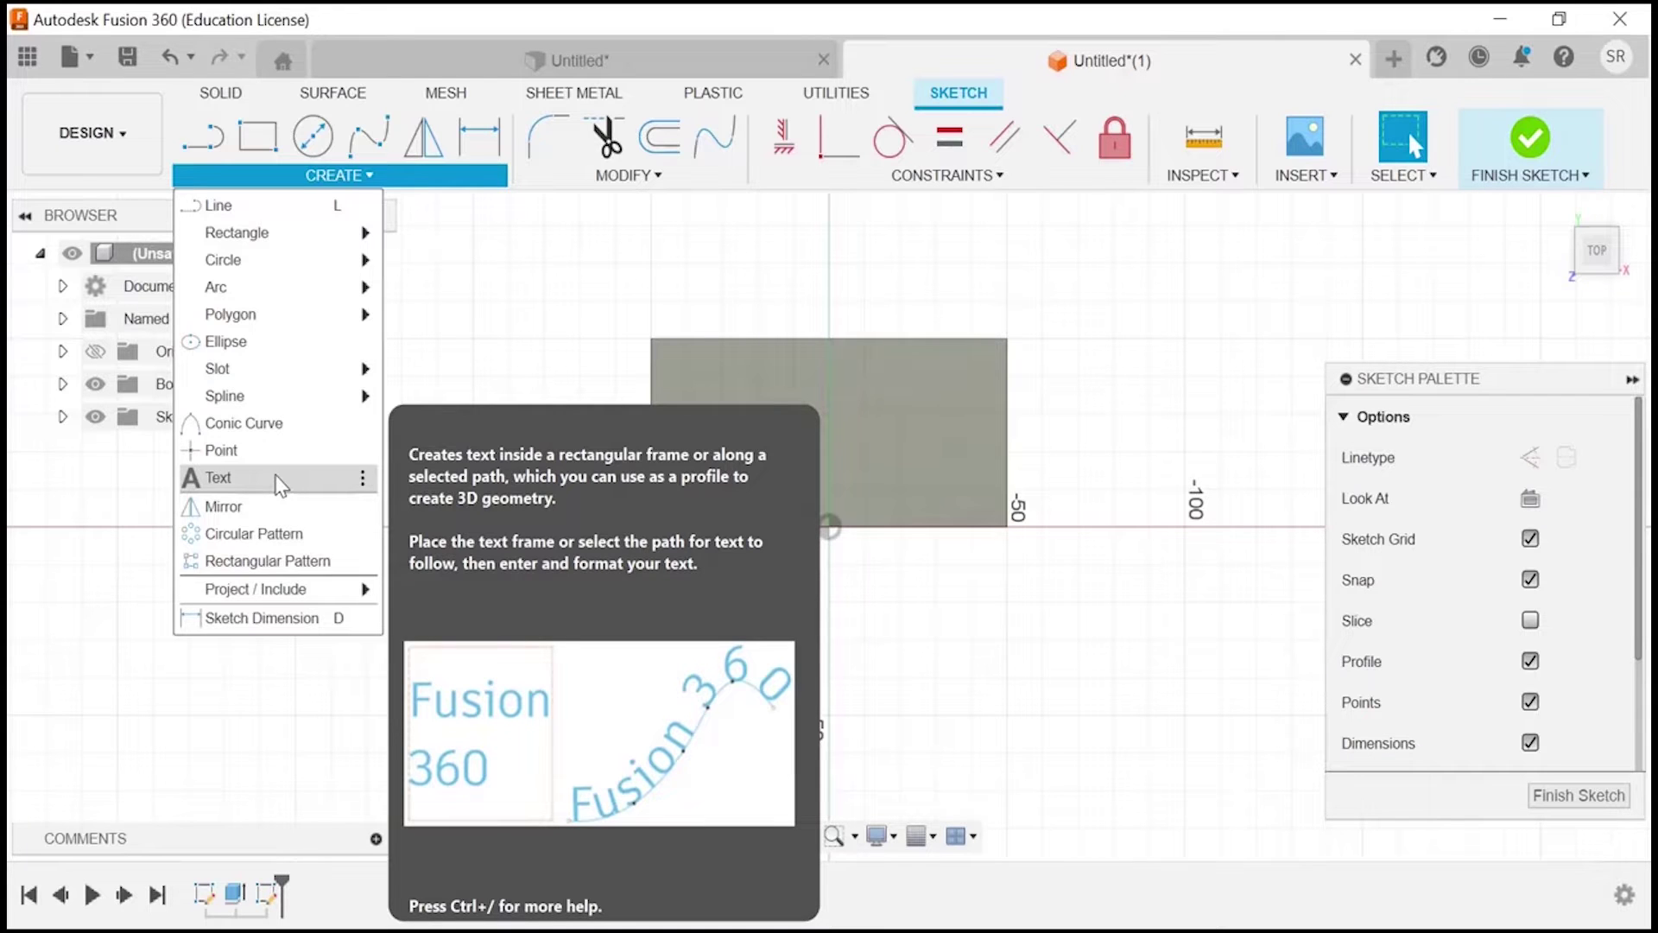
{"action": "left_click", "coordinate": [281, 480]}
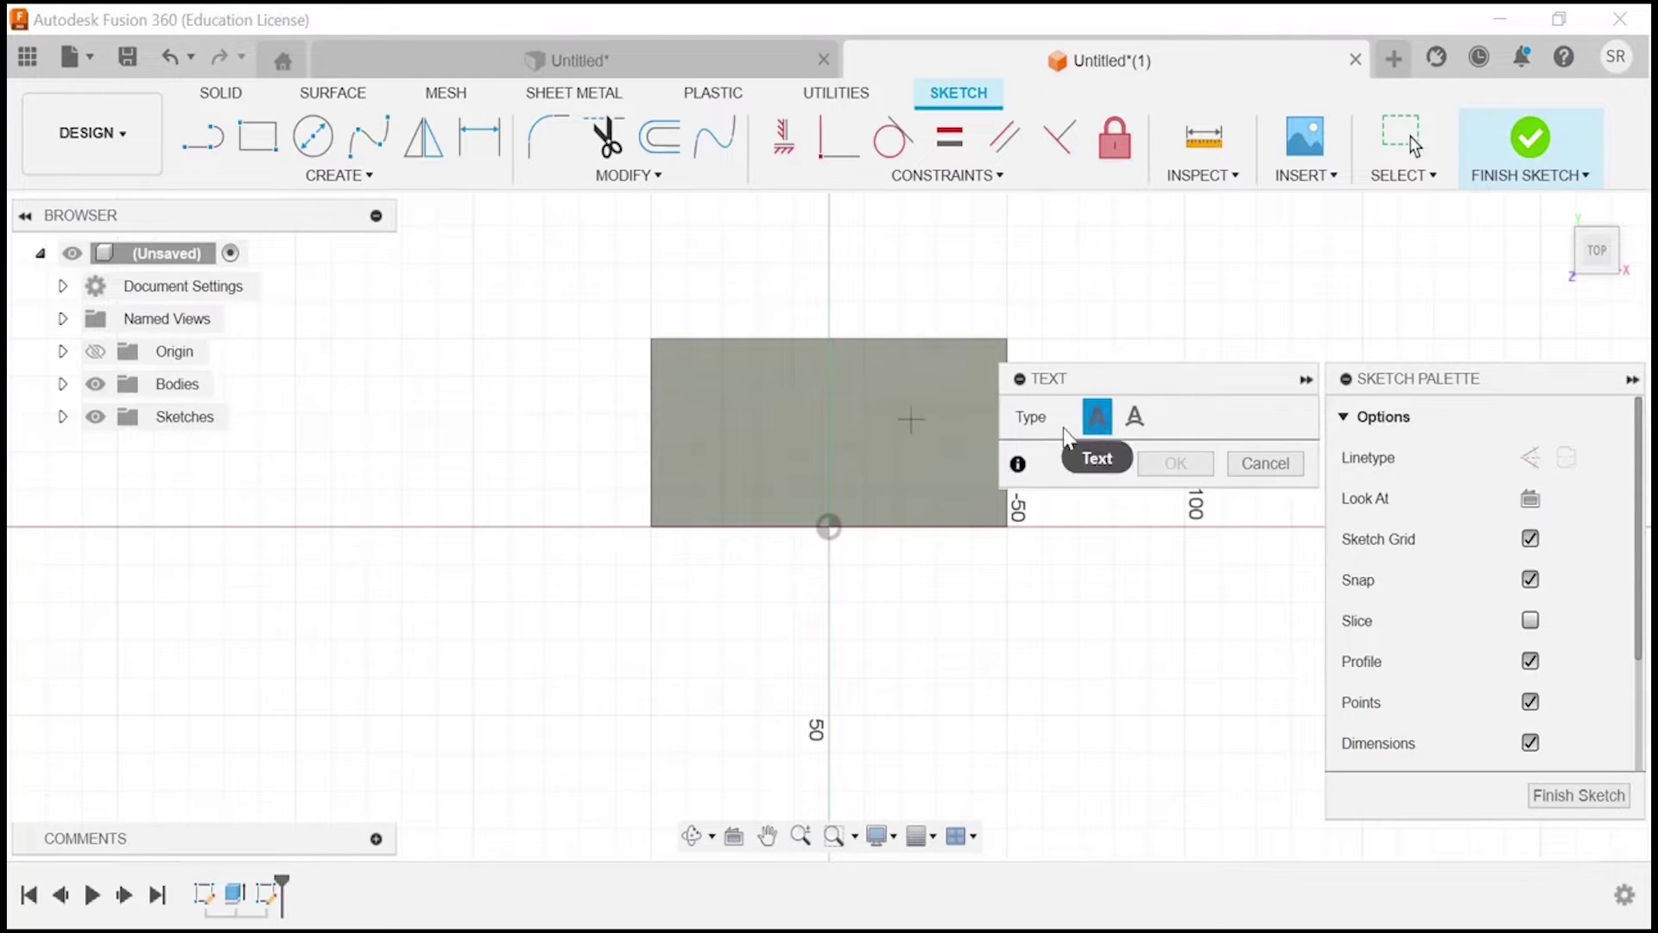
{"action": "left_click", "coordinate": [669, 364]}
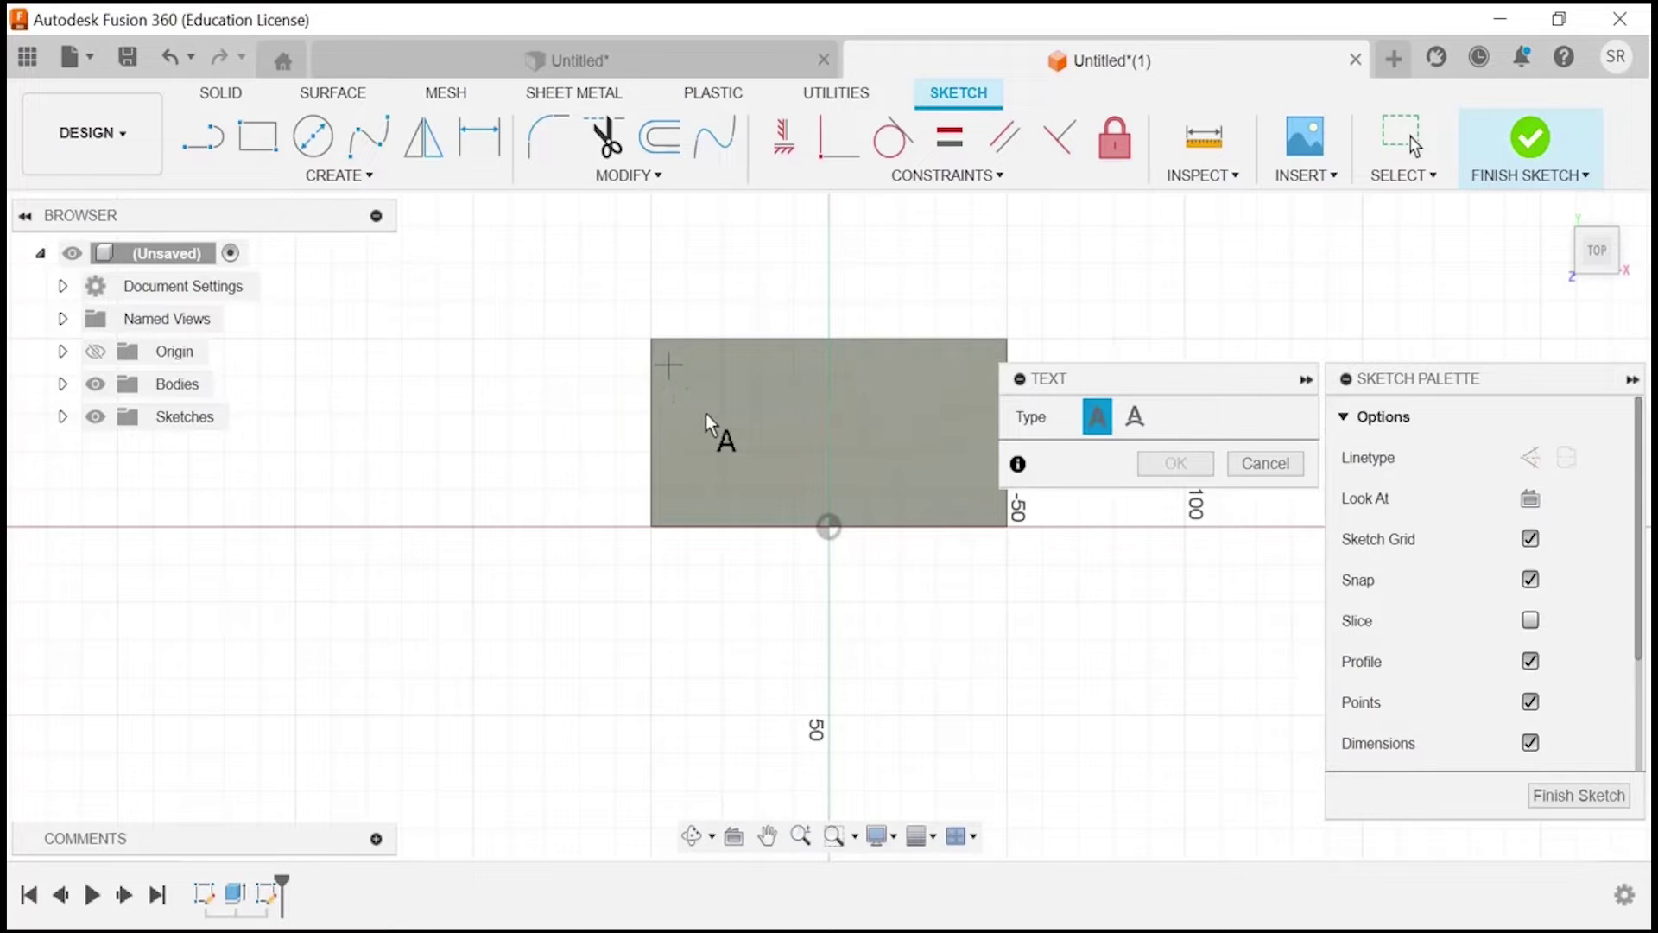
{"action": "left_click", "coordinate": [988, 496]}
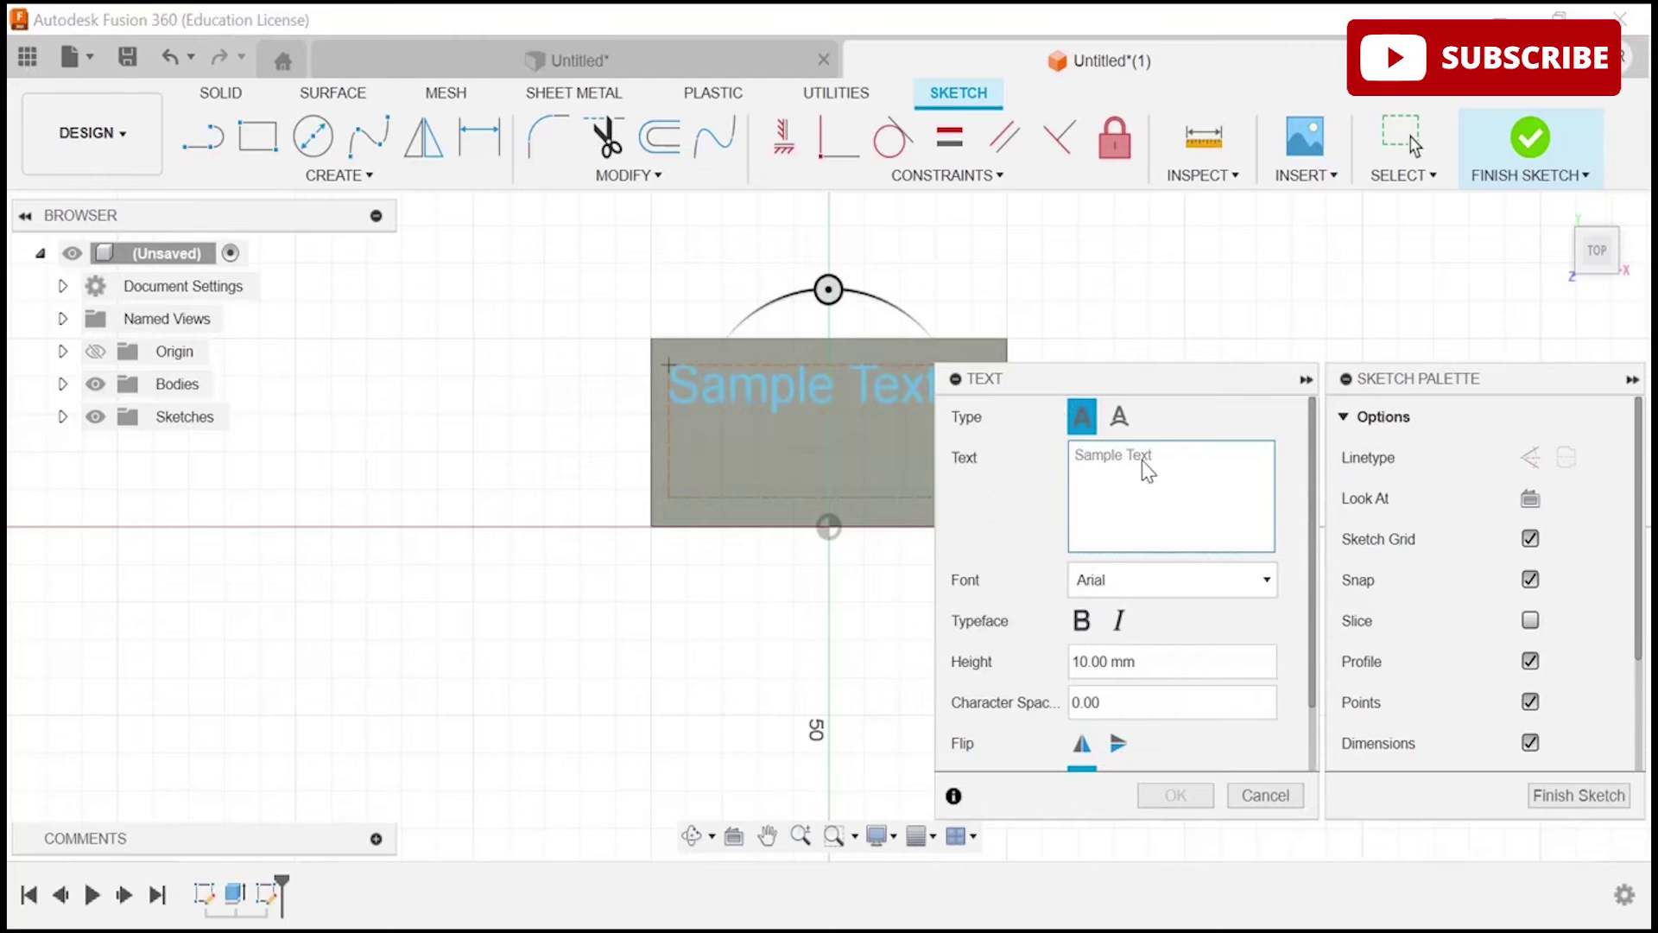
- Enter the person's first name in capital letters as the text and set its font to Arial Black
{"action": "left_click", "coordinate": [1142, 460]}
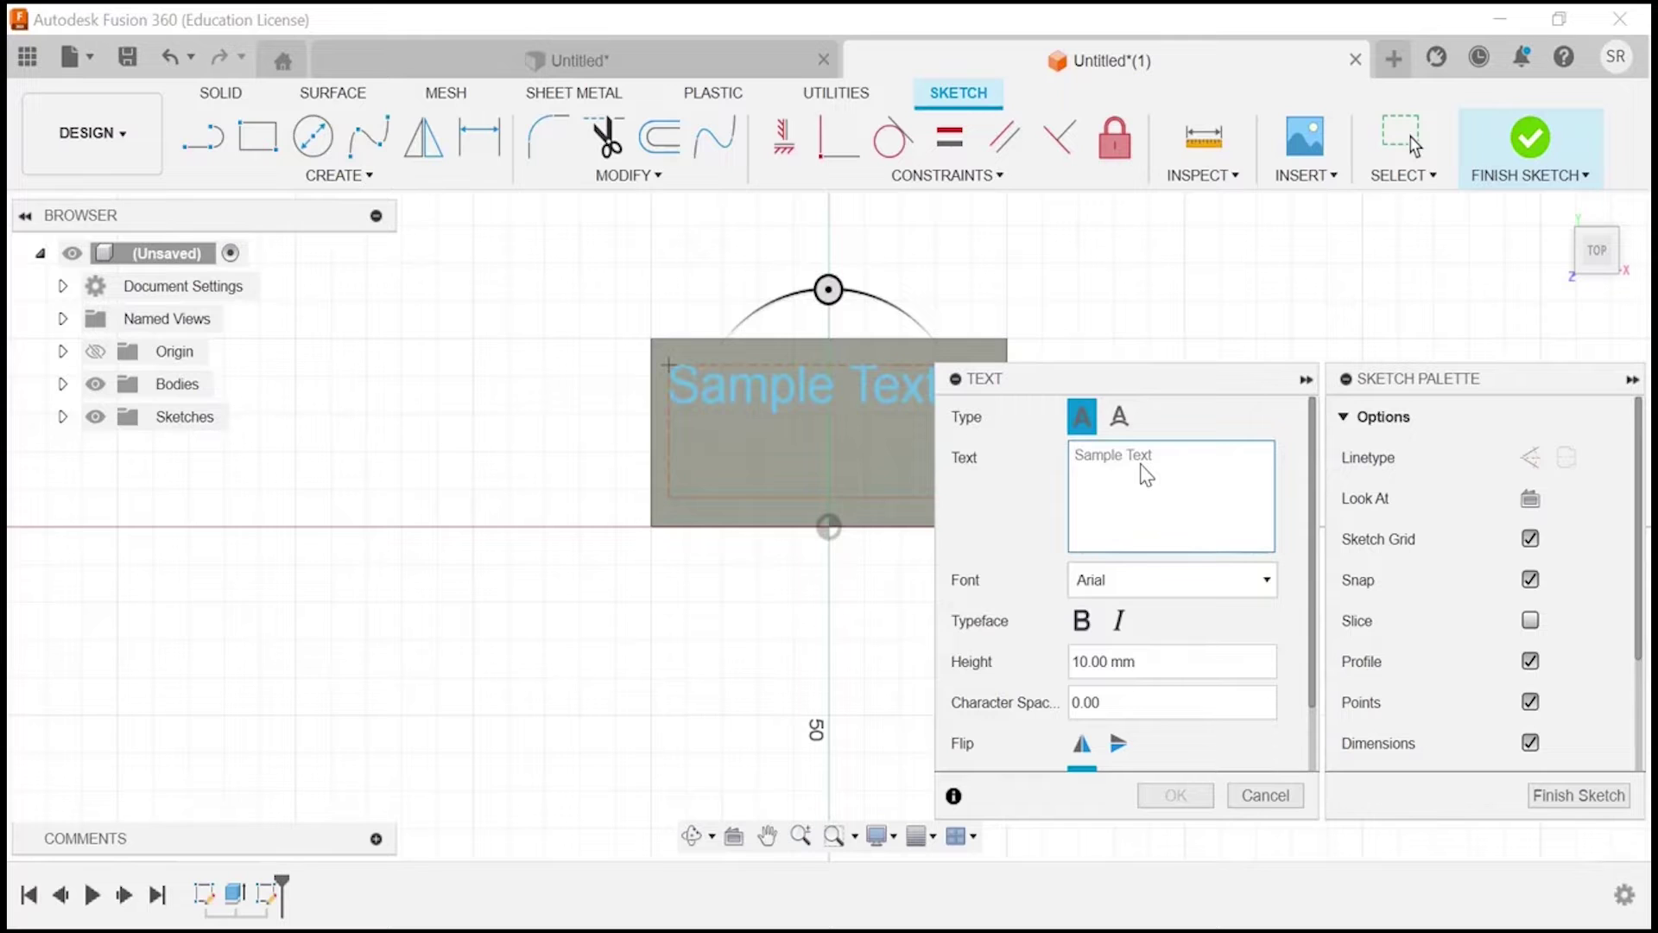
{"action": "type", "text": "SANDE"}
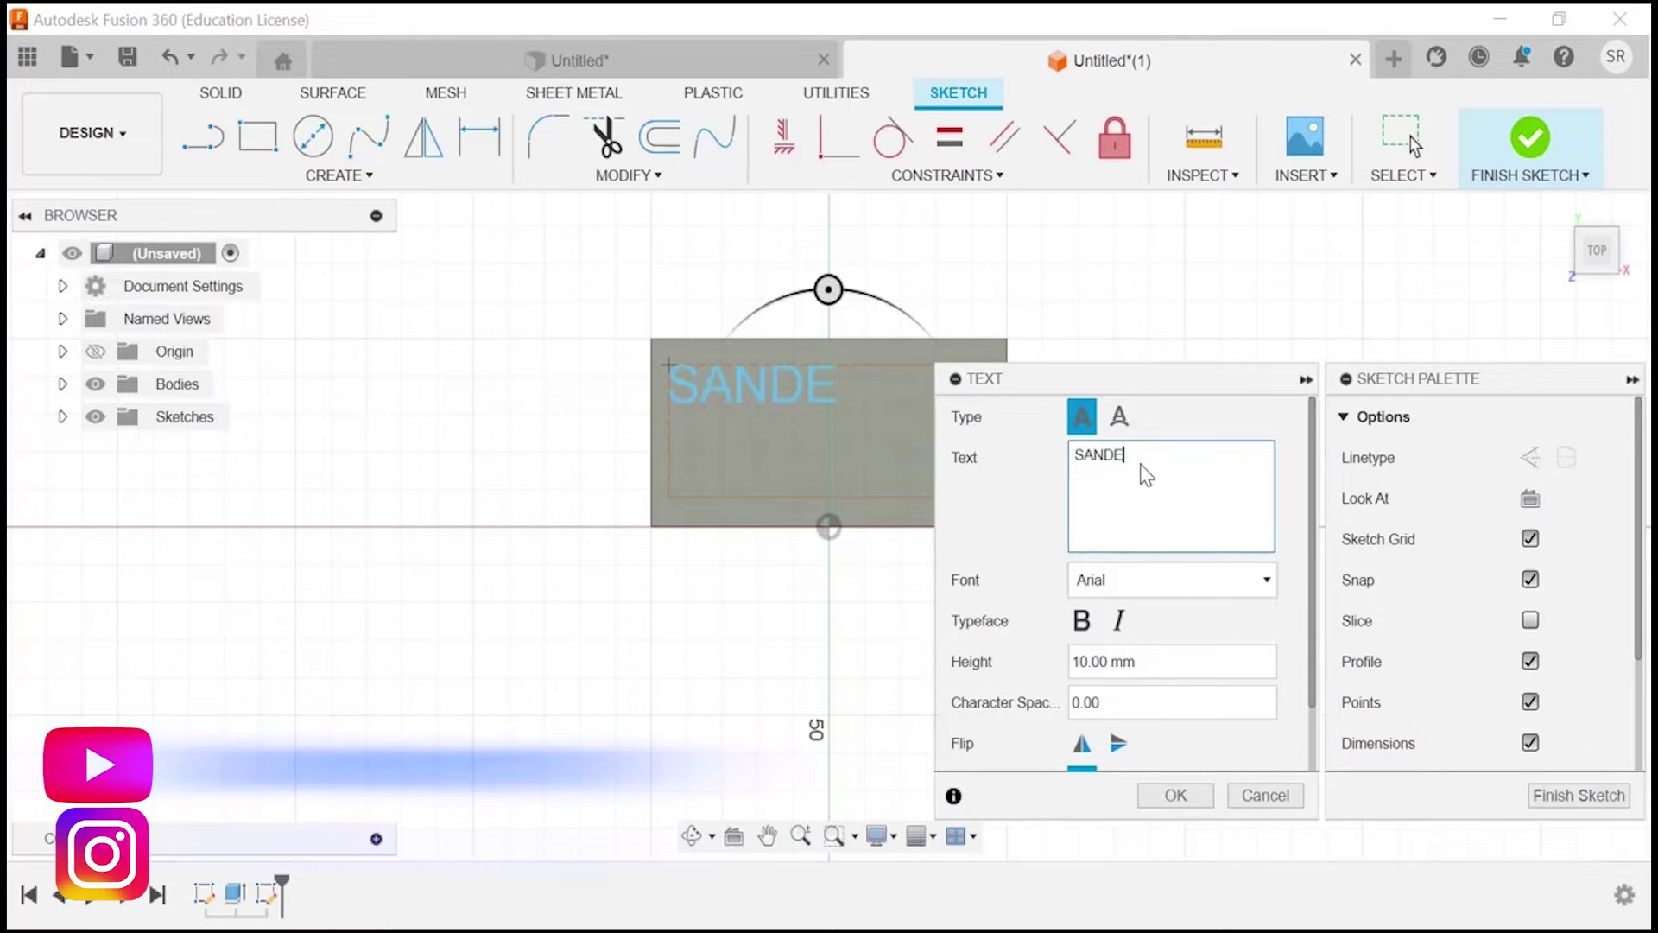
{"action": "type", "text": "EP"}
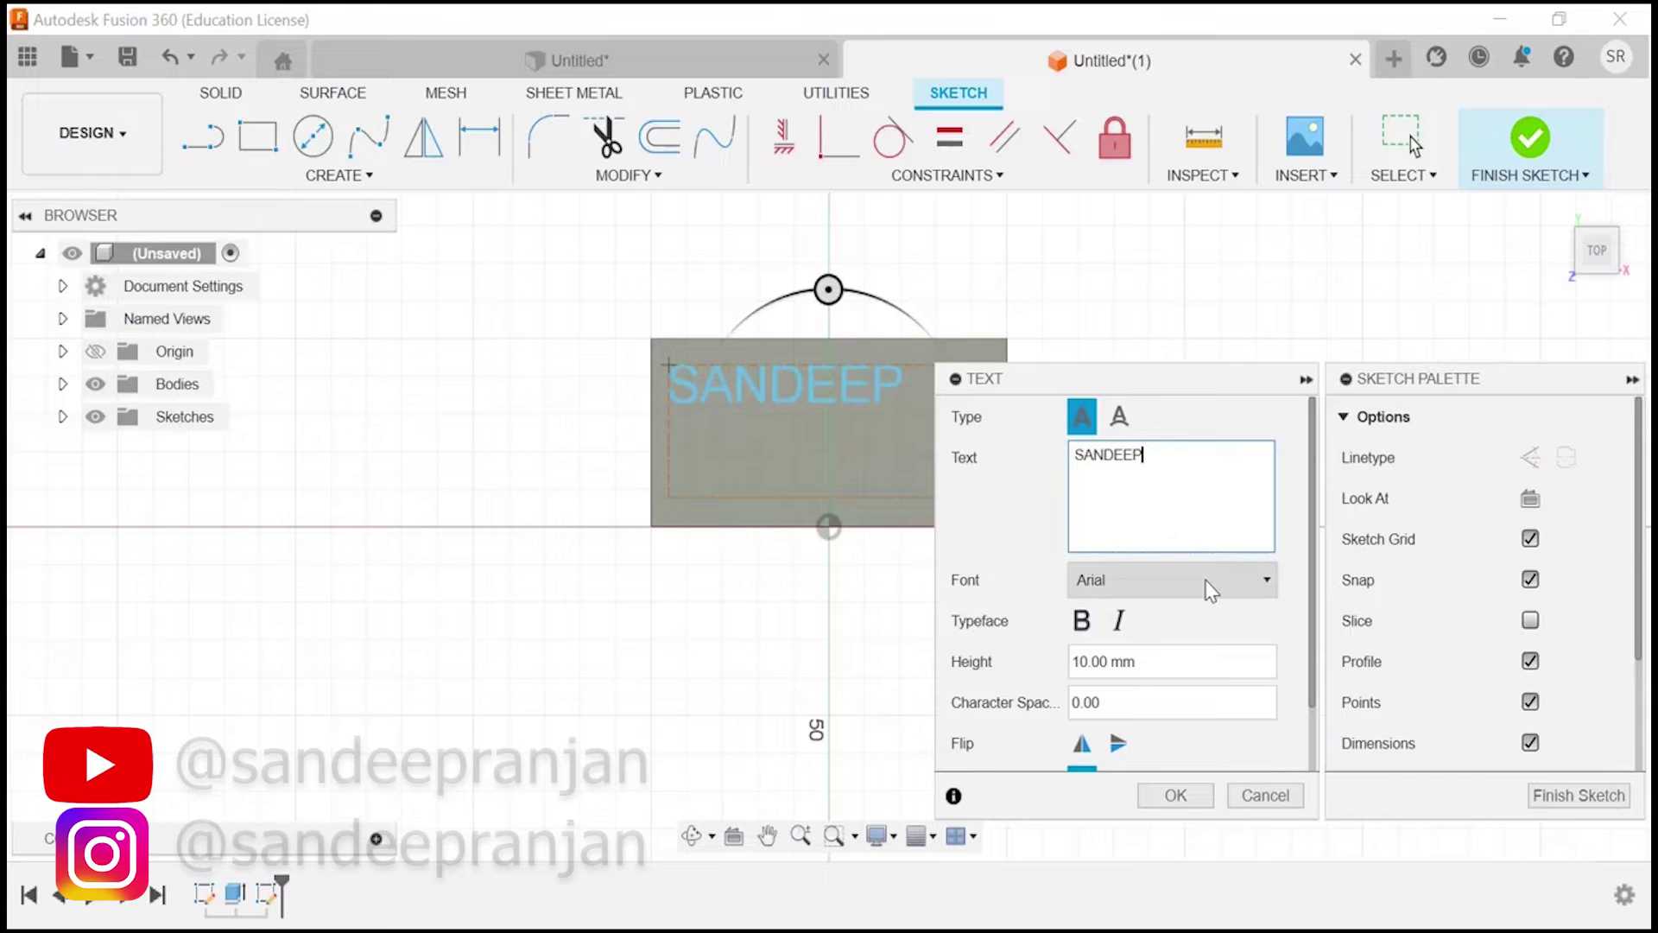
{"action": "left_click", "coordinate": [1212, 590]}
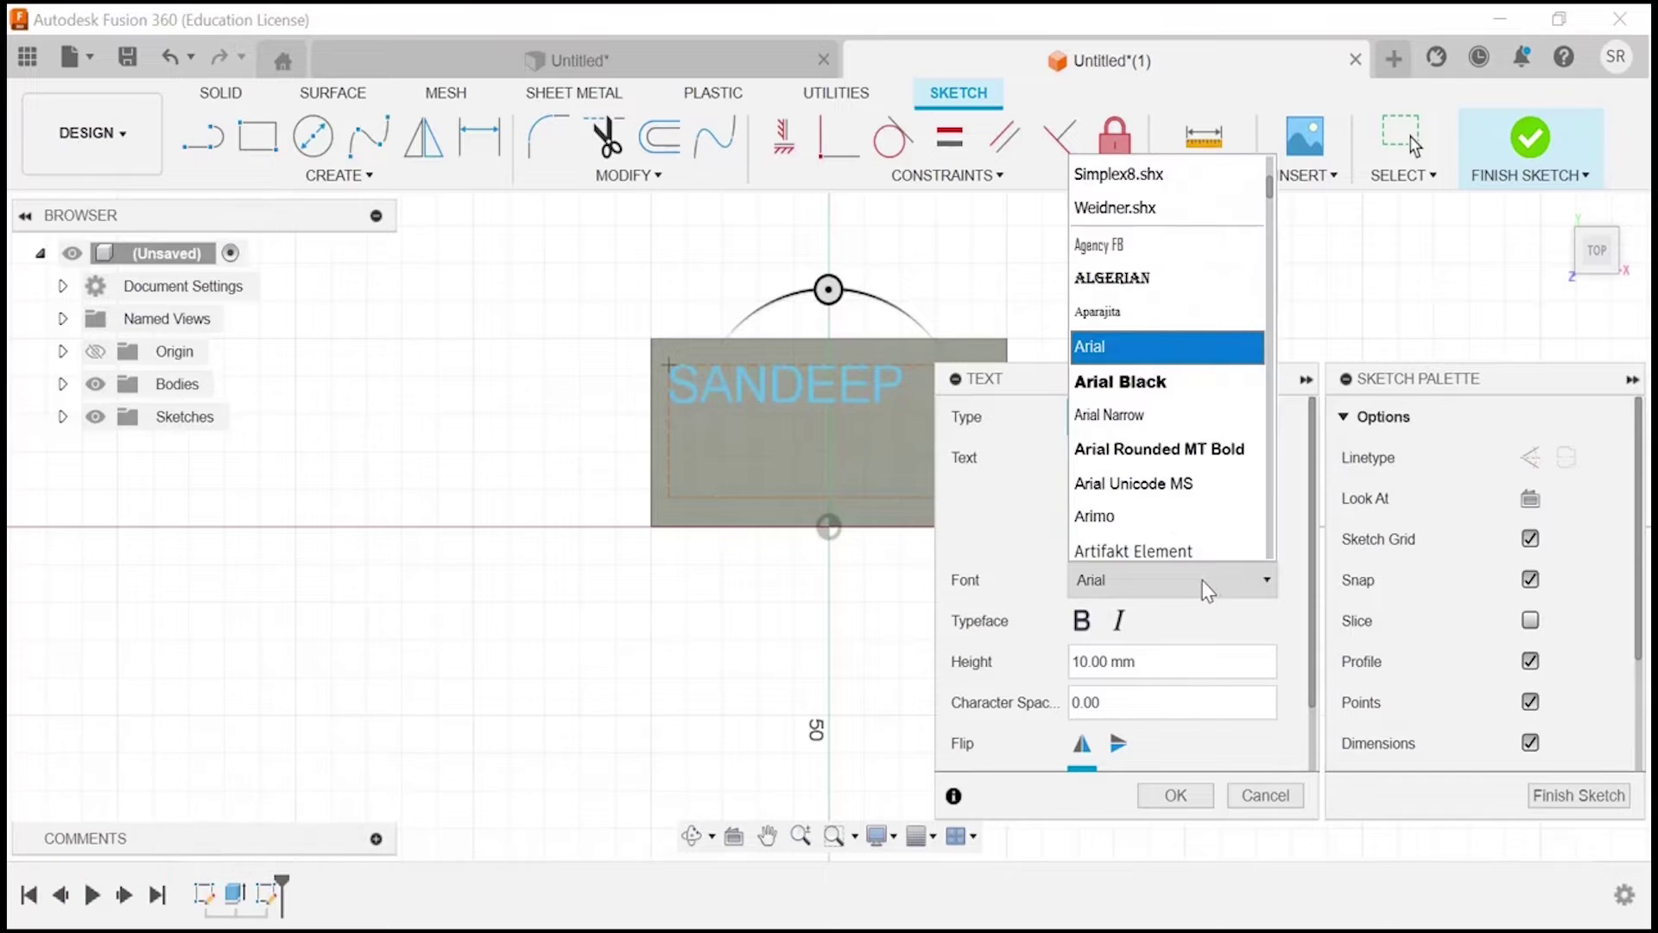
{"action": "left_click", "coordinate": [1146, 390]}
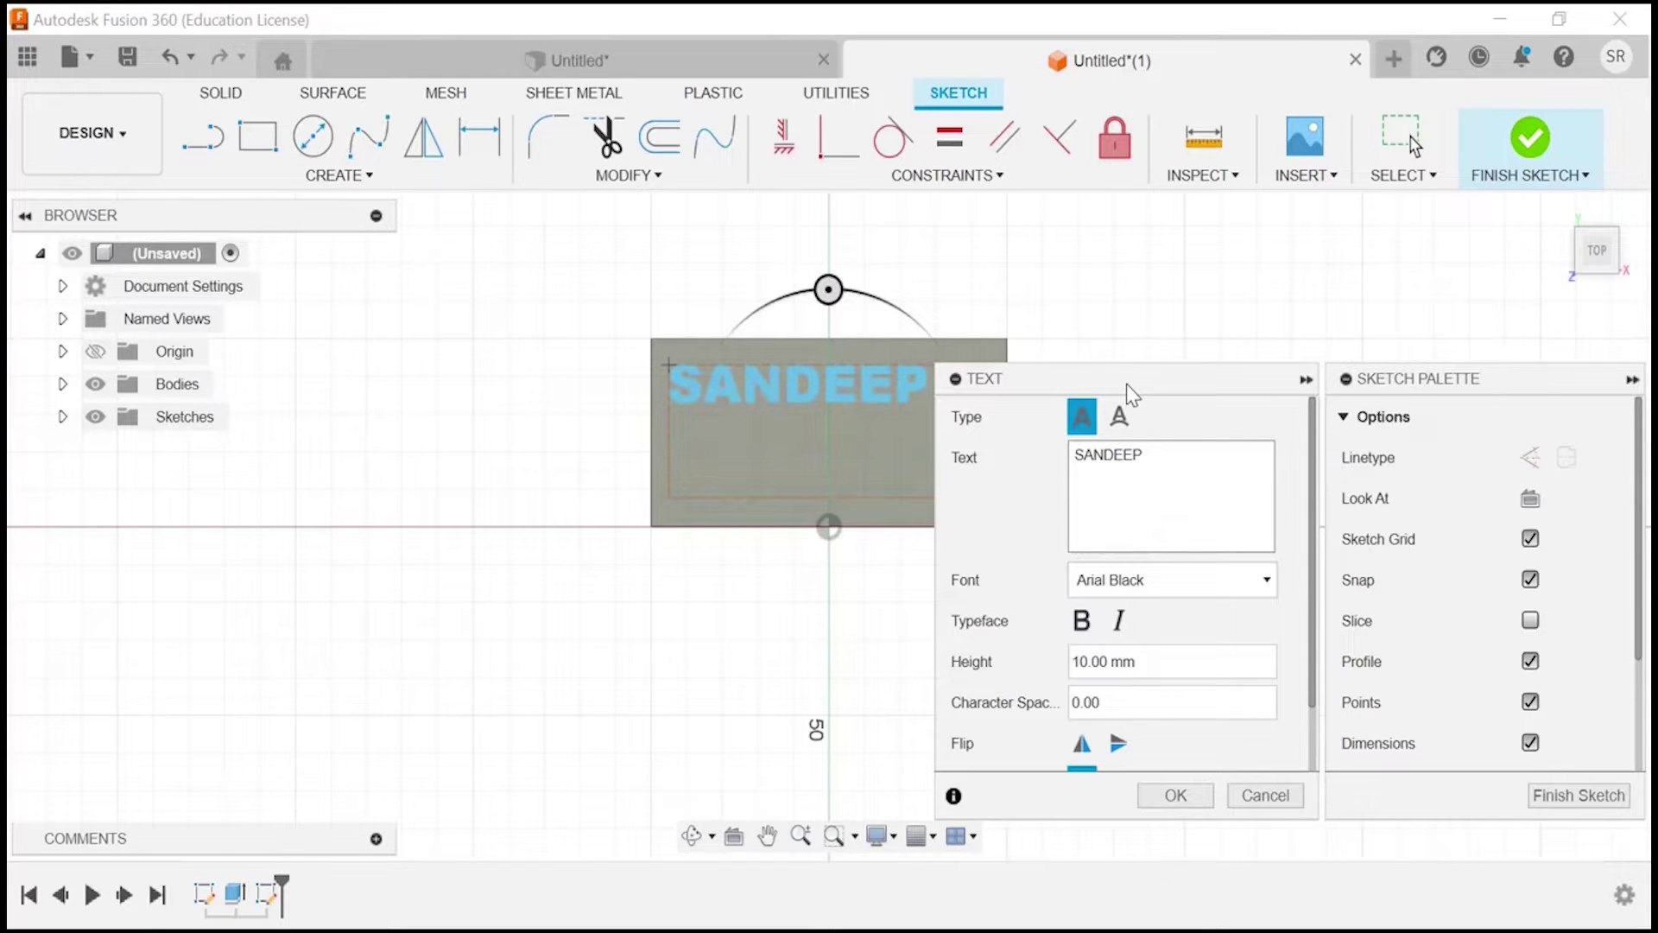
- Set the text's character spacing to 2, align it to the center and middle of its frame, and finish the sketch
{"action": "mouse_move", "coordinate": [1126, 383]}
{"action": "left_mouse_down"}
{"action": "mouse_move", "coordinate": [1221, 340]}
{"action": "mouse_move", "coordinate": [1293, 263]}
{"action": "left_mouse_up"}
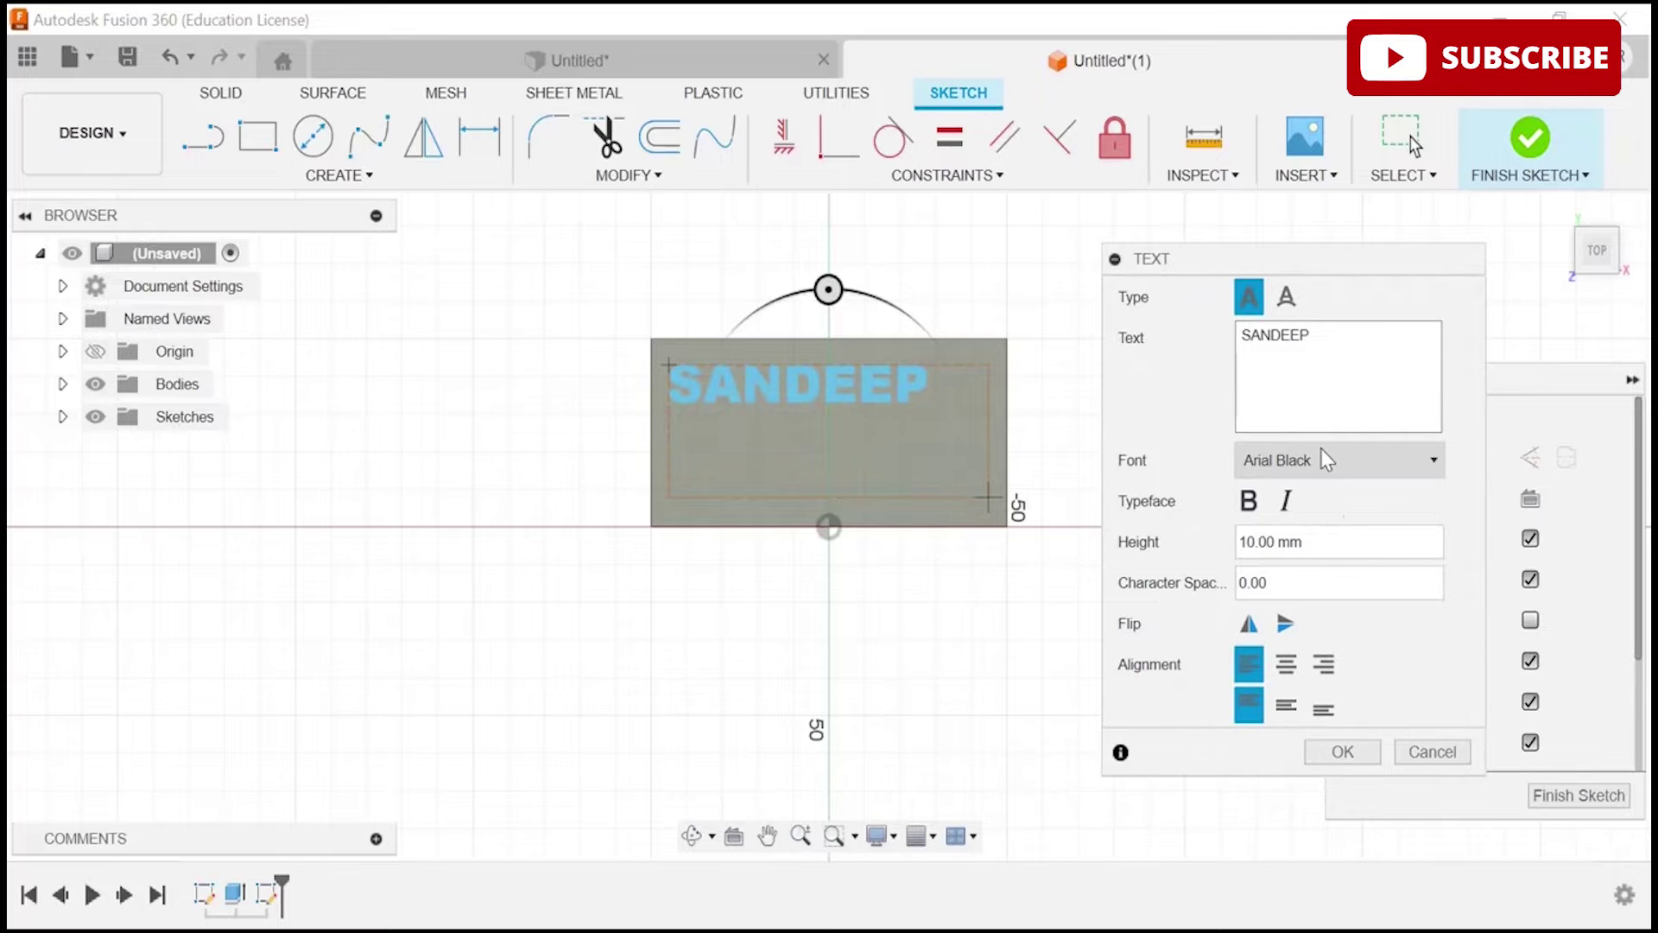
{"action": "left_click", "coordinate": [1285, 581]}
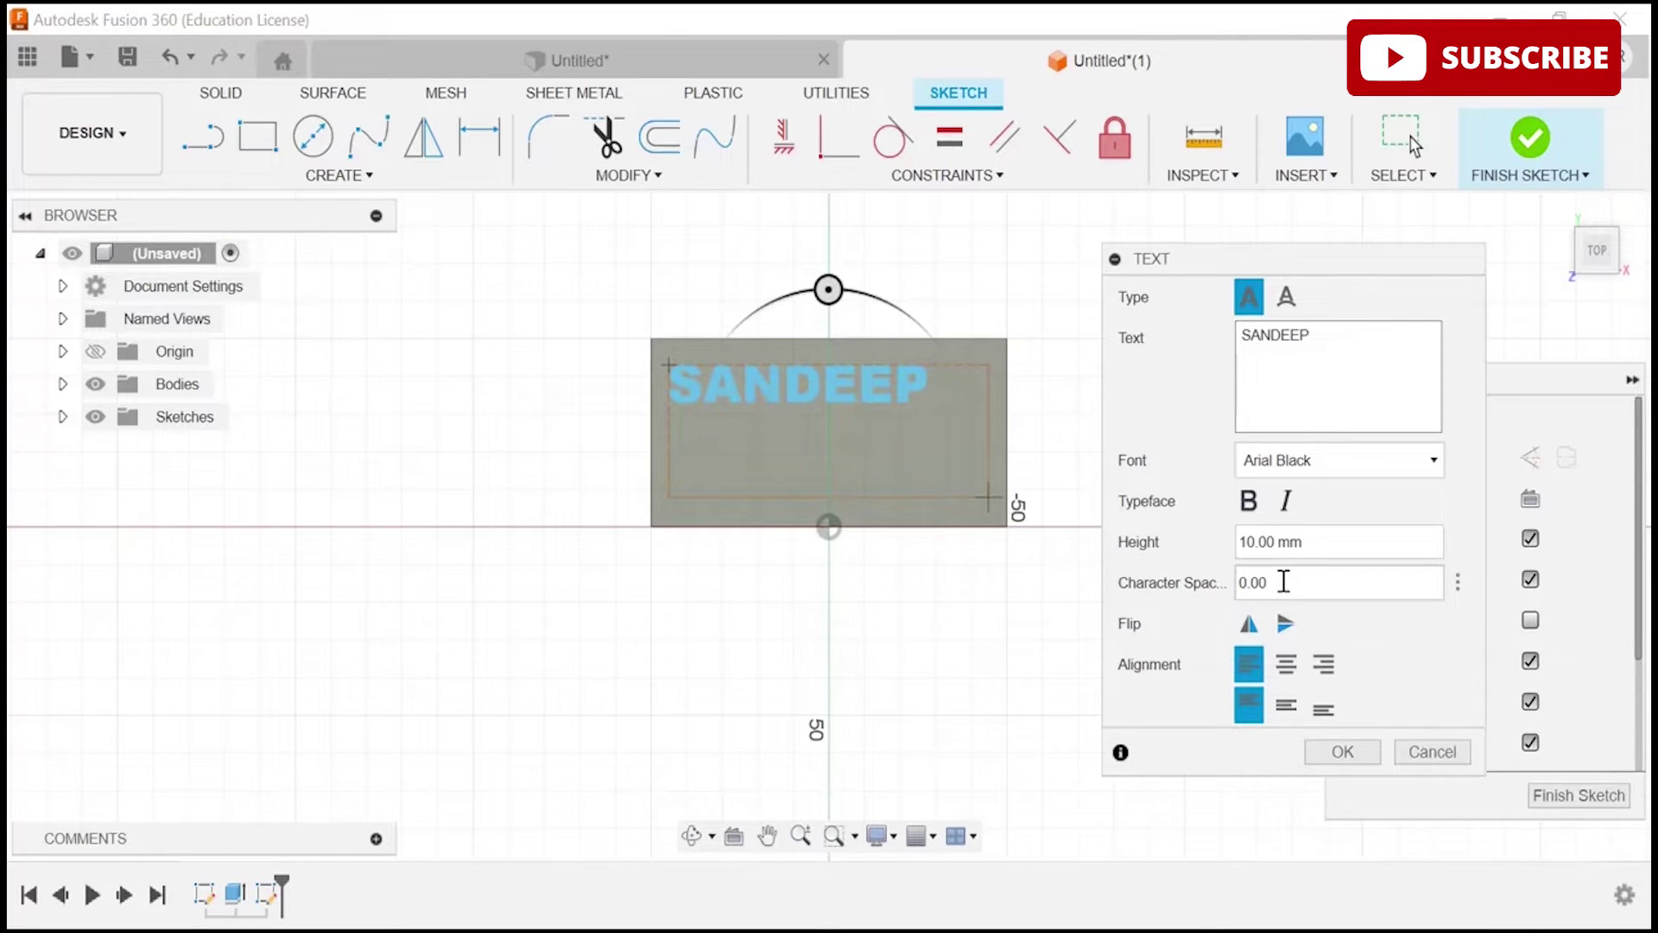
{"action": "left_click_drag", "start_coordinate": [1285, 581], "coordinate": [1219, 582]}
{"action": "type", "text": "2"}
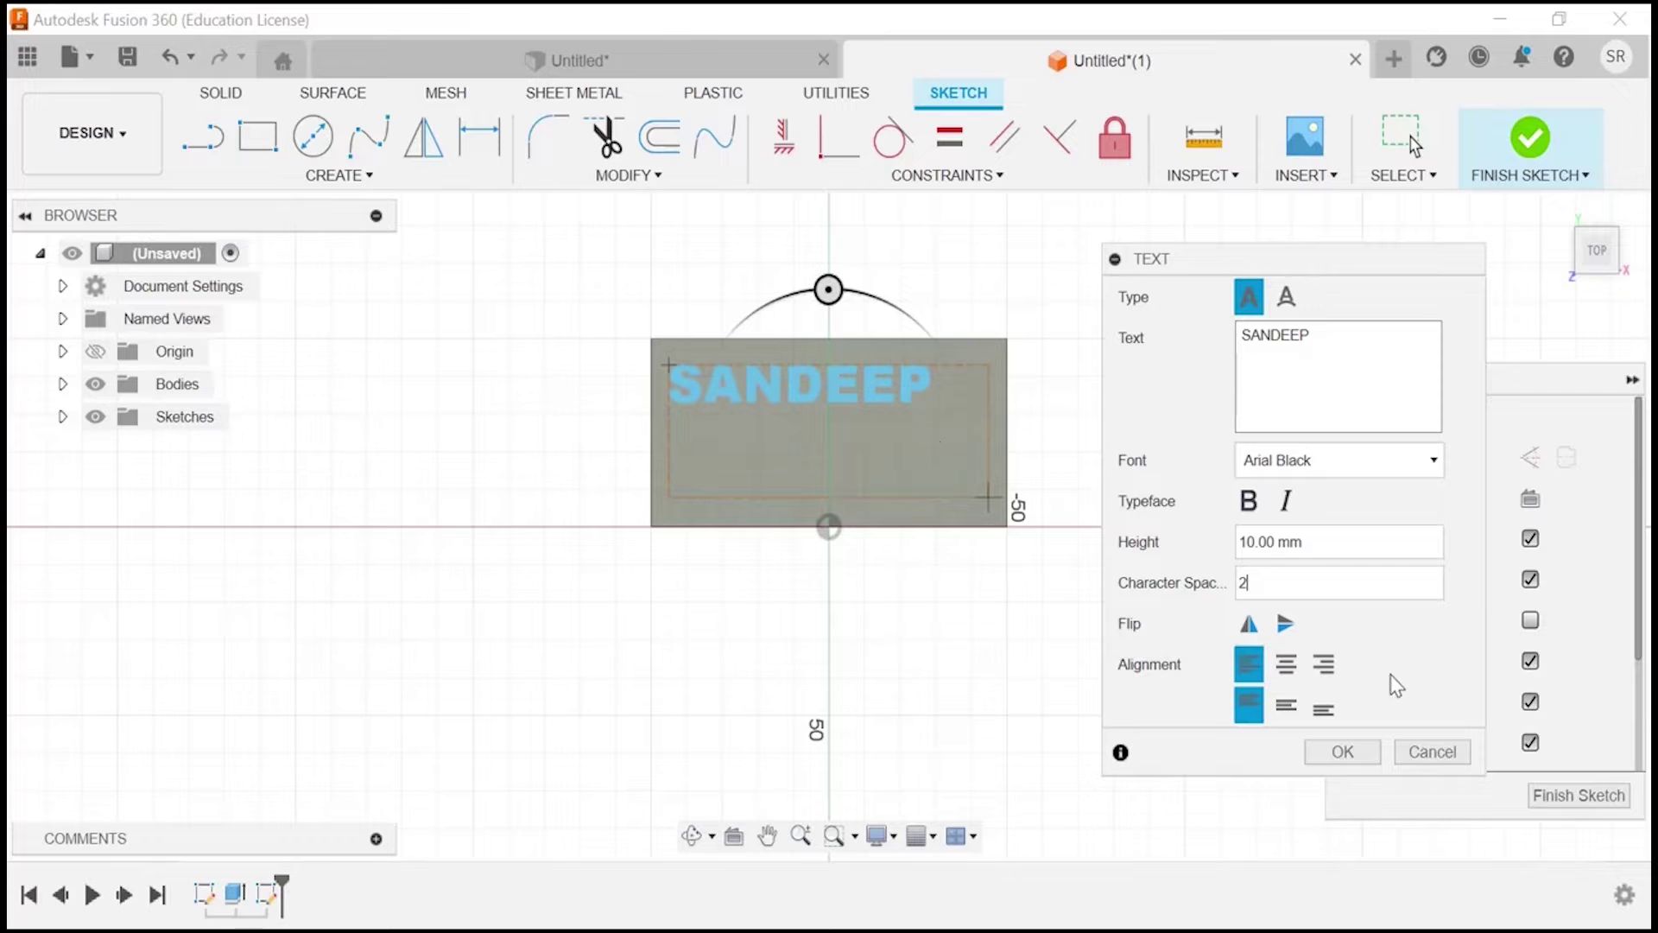
{"action": "left_click", "coordinate": [1287, 666]}
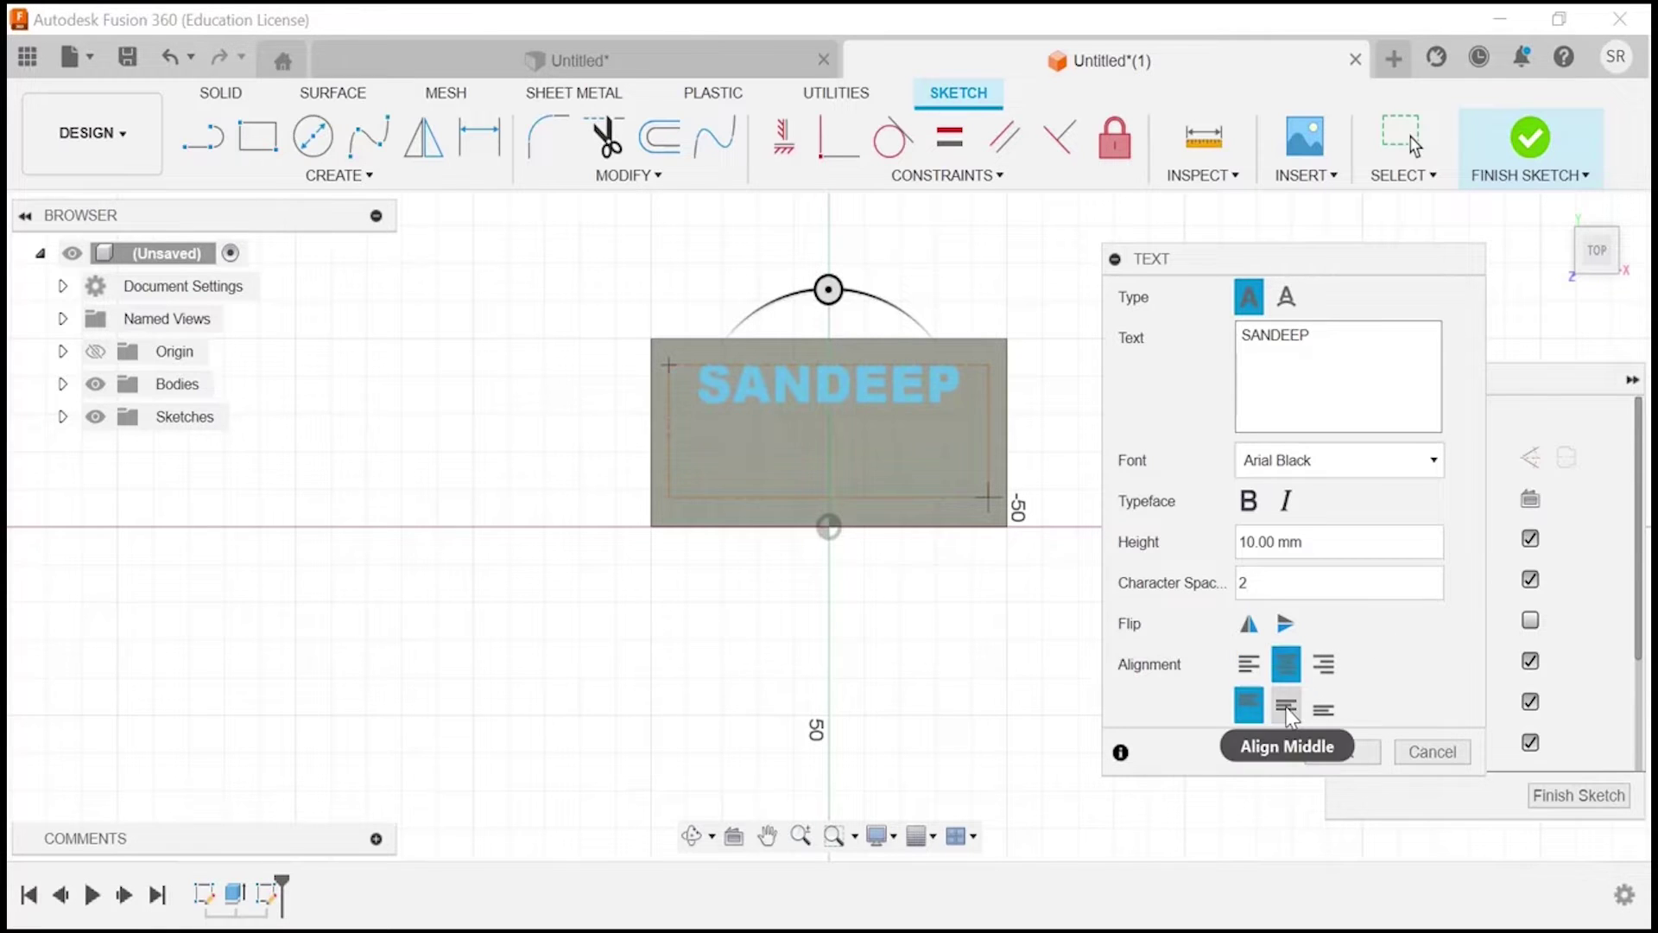
{"action": "left_click", "coordinate": [1286, 708]}
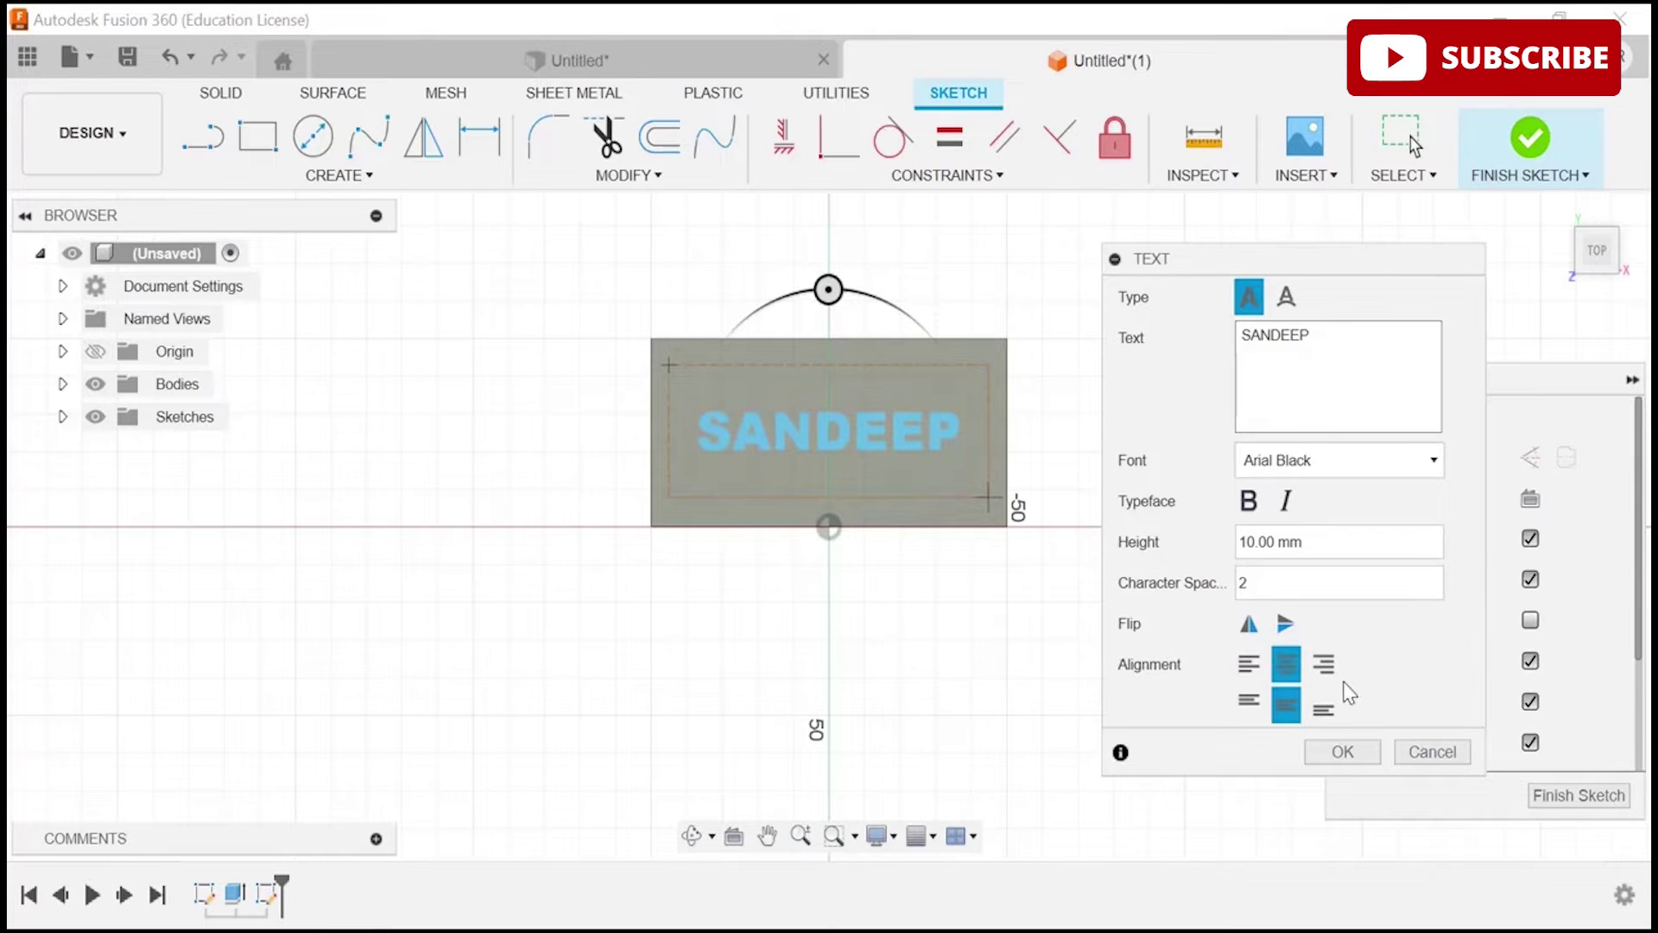
{"action": "left_click", "coordinate": [1343, 752]}
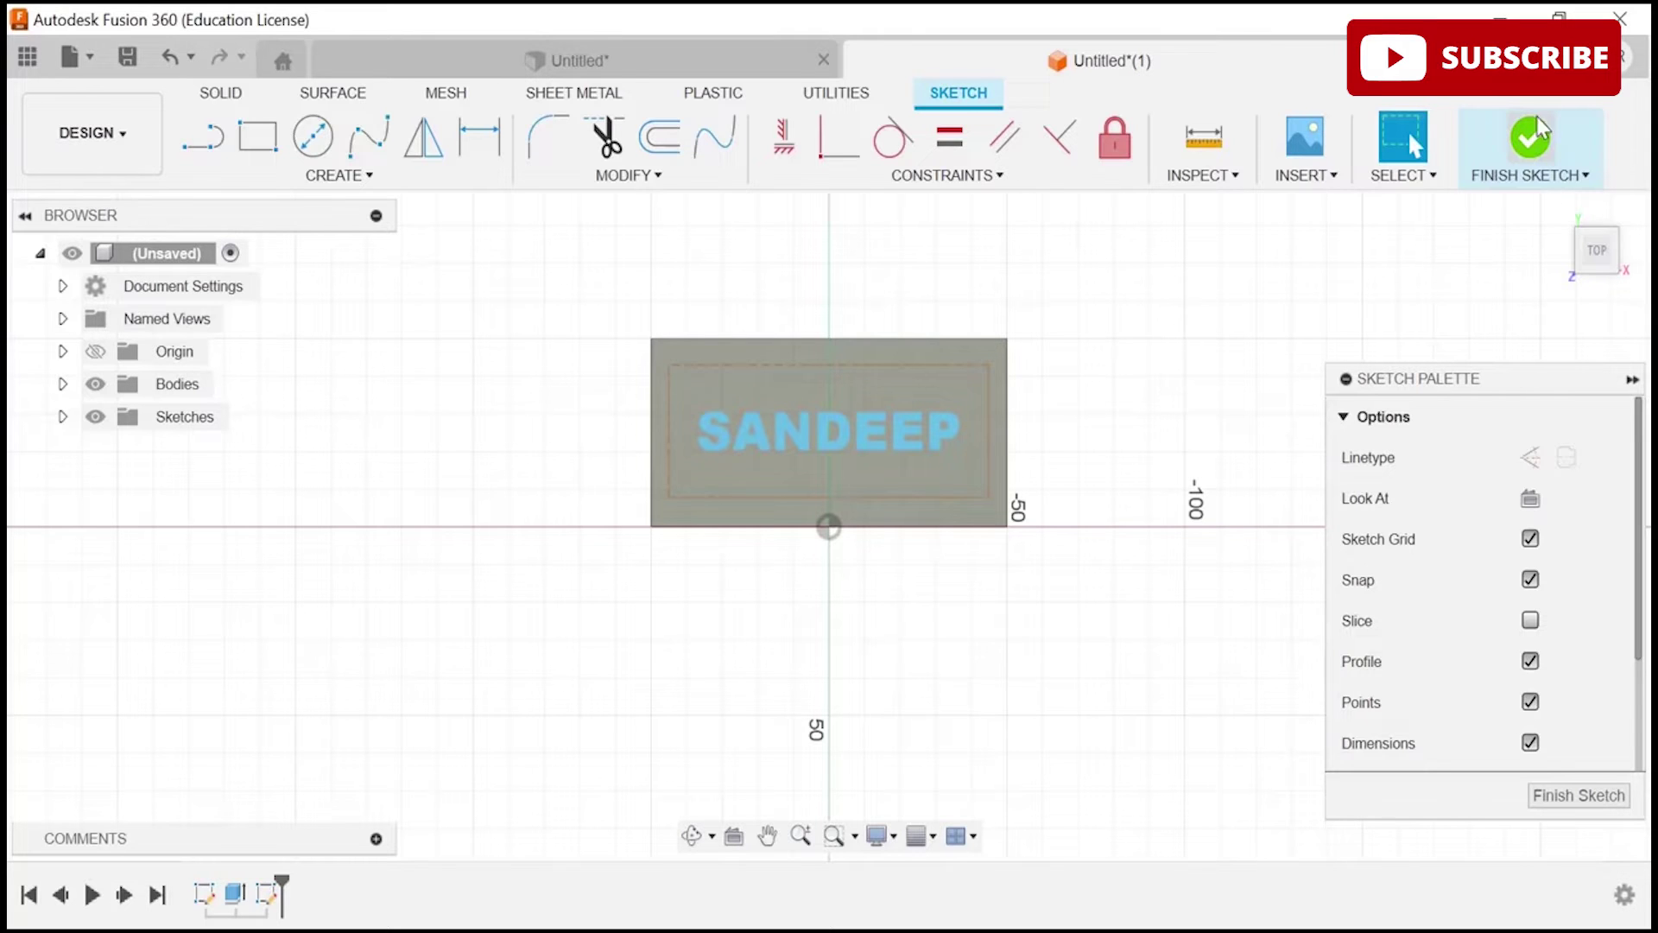
{"action": "left_click", "coordinate": [1530, 161]}
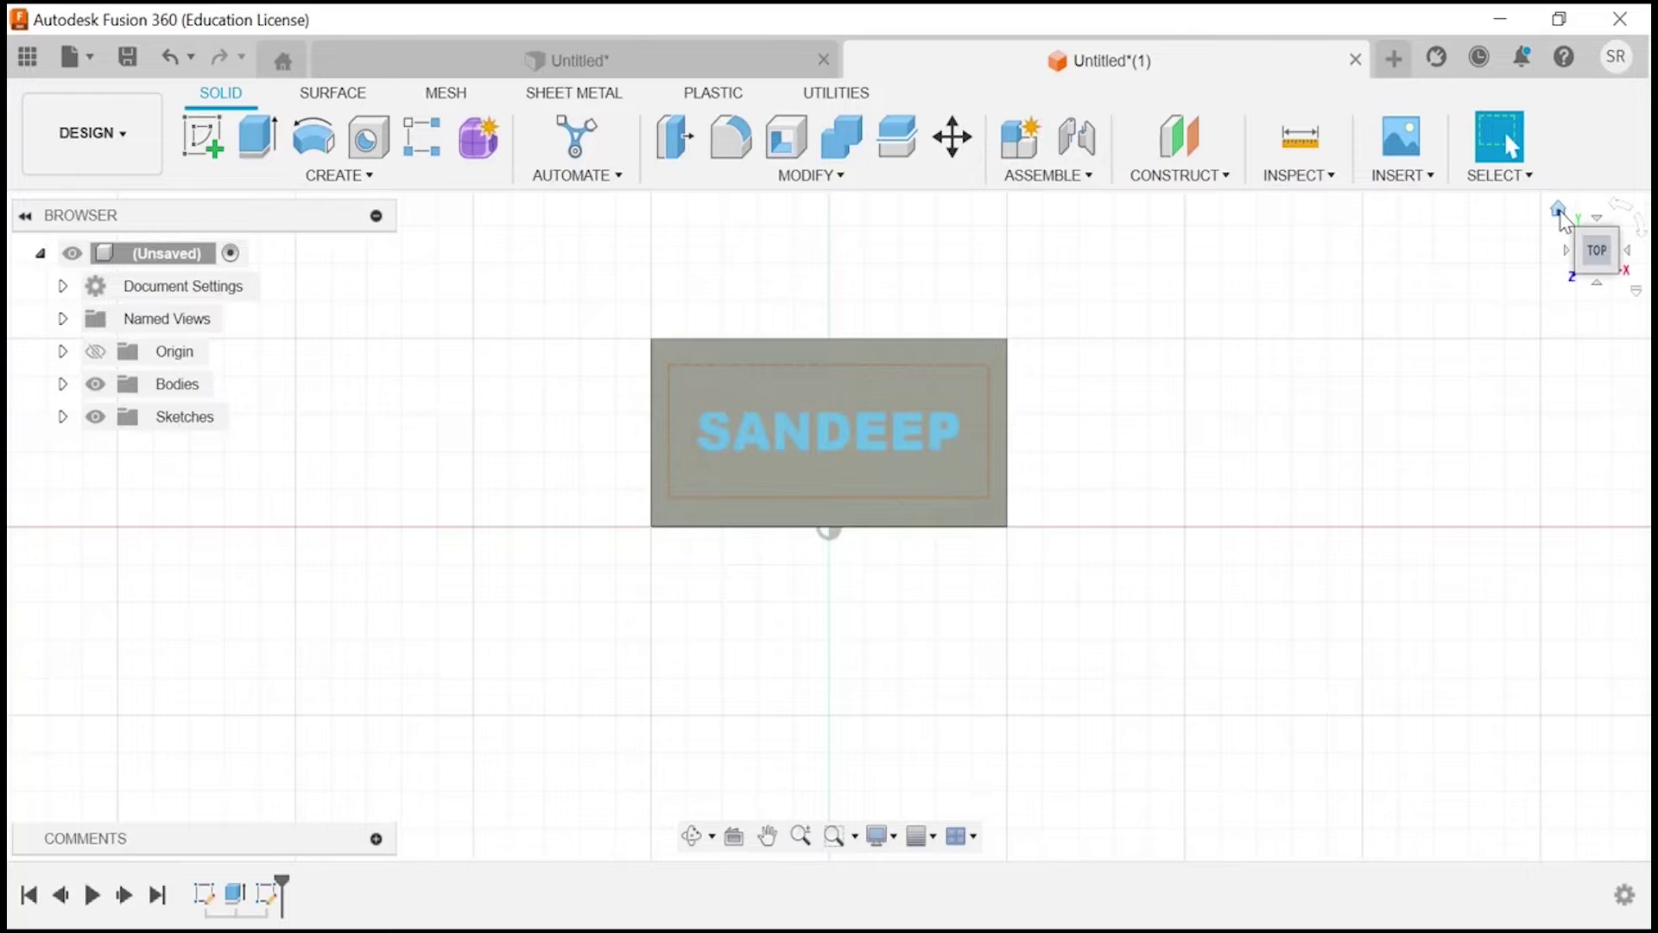
- Extrude the name text on the plate's top face 5 mm upward as a new body
{"action": "left_click", "coordinate": [1559, 211]}
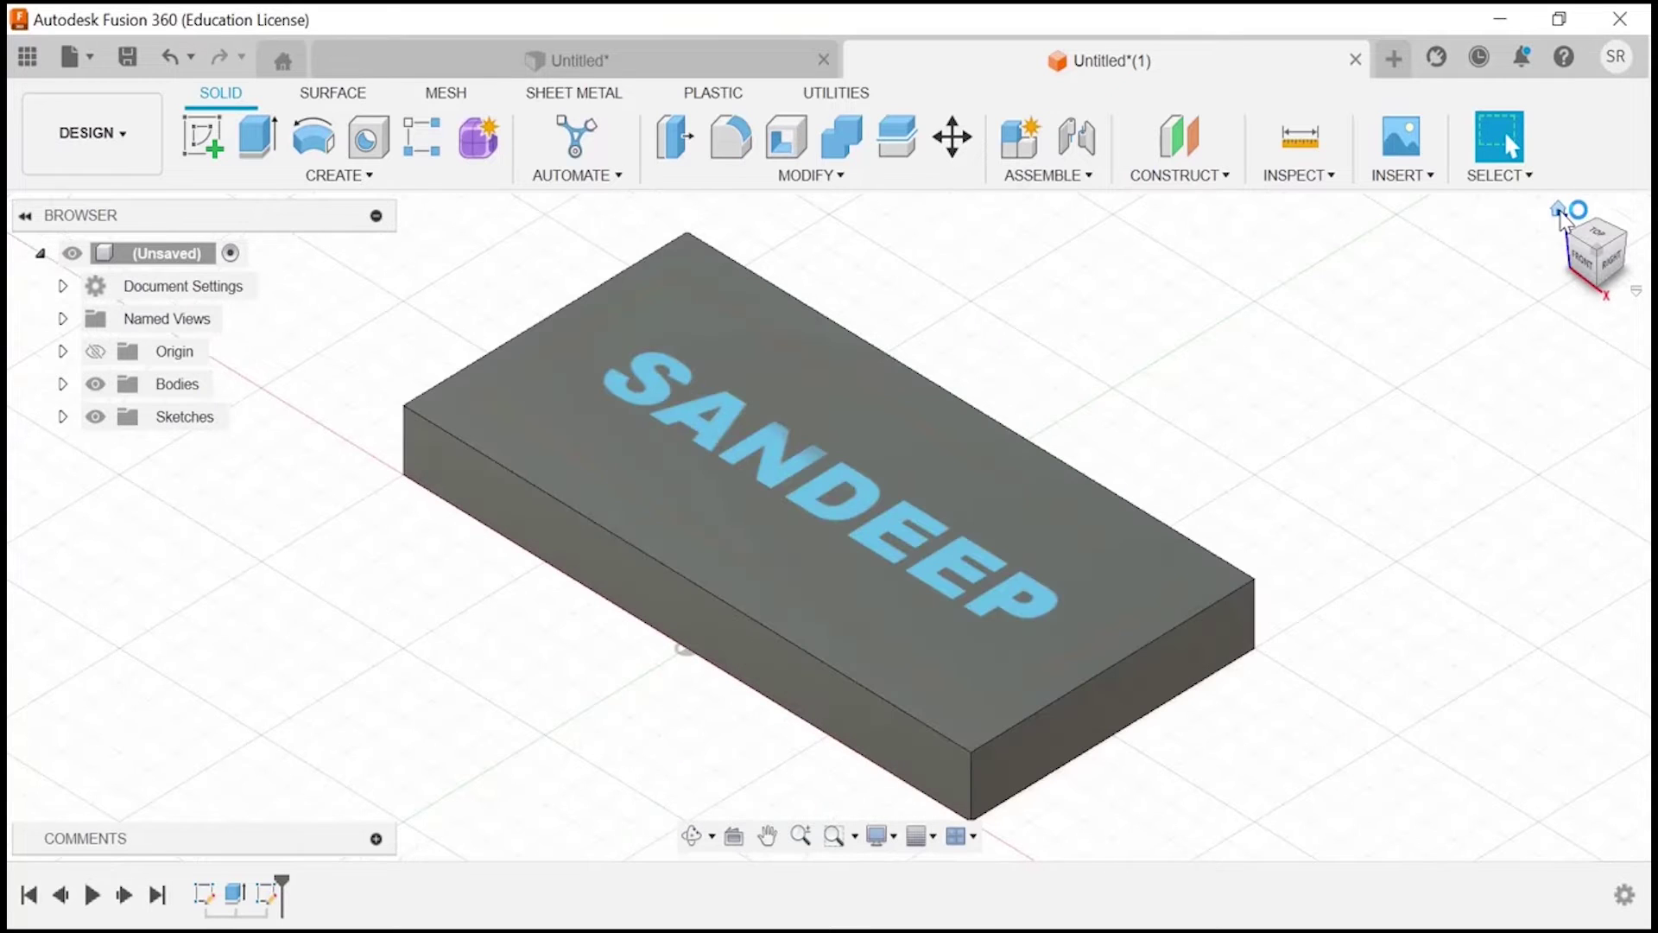
{"action": "left_click", "coordinate": [947, 559]}
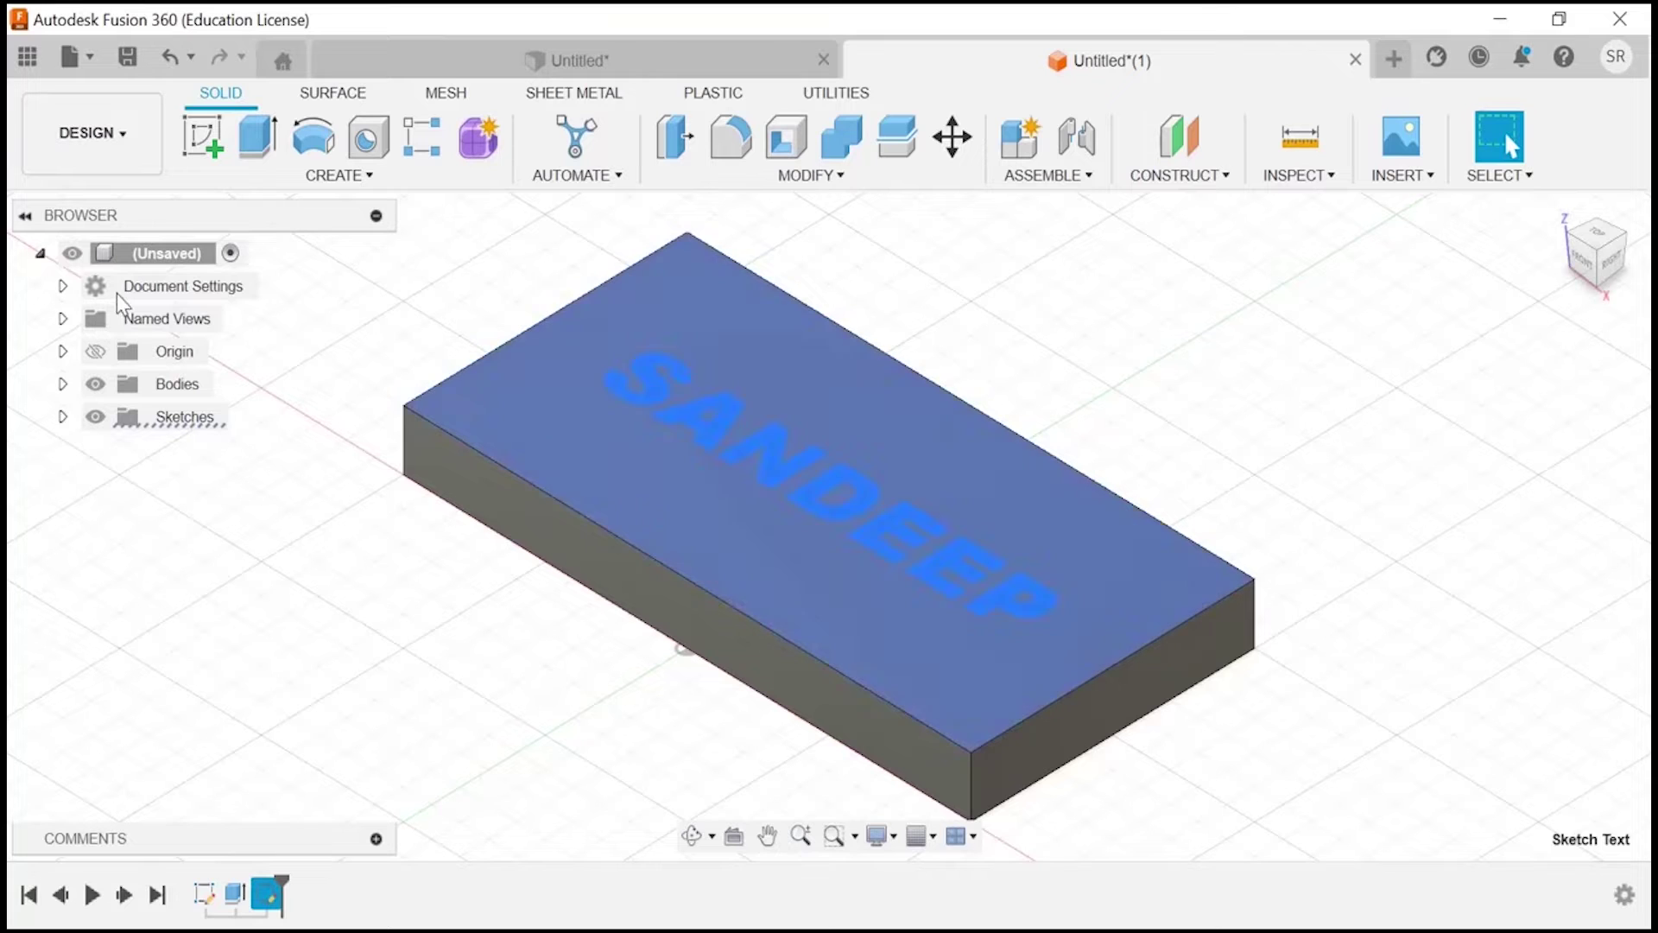
{"action": "left_click", "coordinate": [259, 140]}
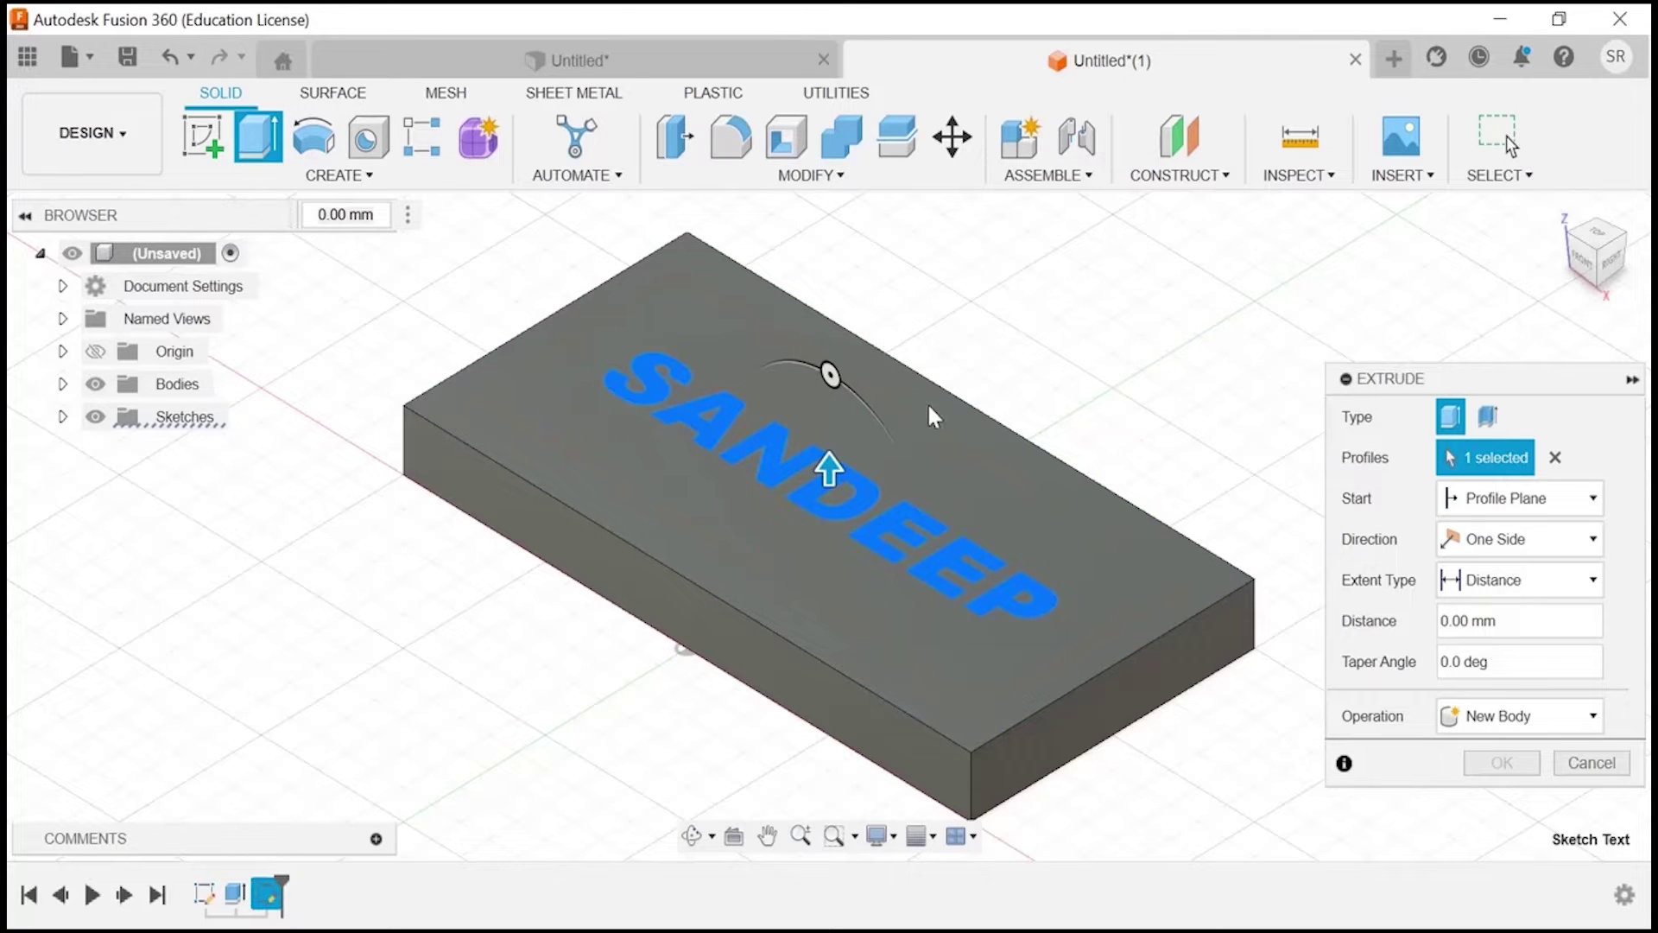
{"action": "left_click_drag", "start_coordinate": [830, 466], "coordinate": [829, 425]}
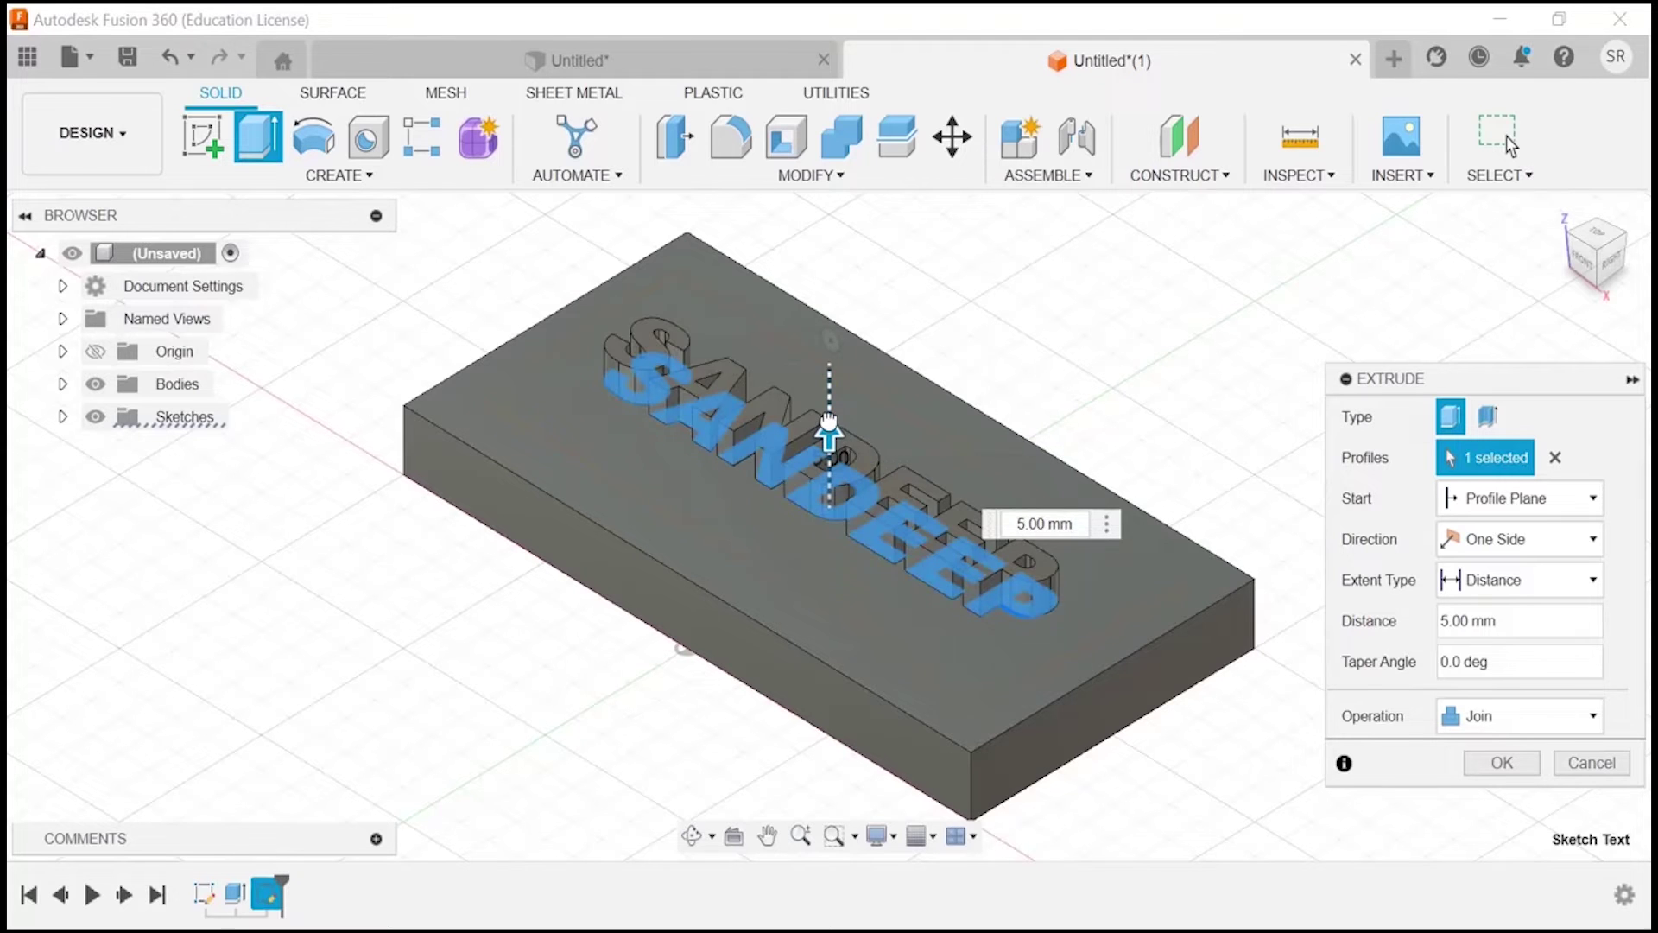
{"action": "left_click", "coordinate": [1060, 526]}
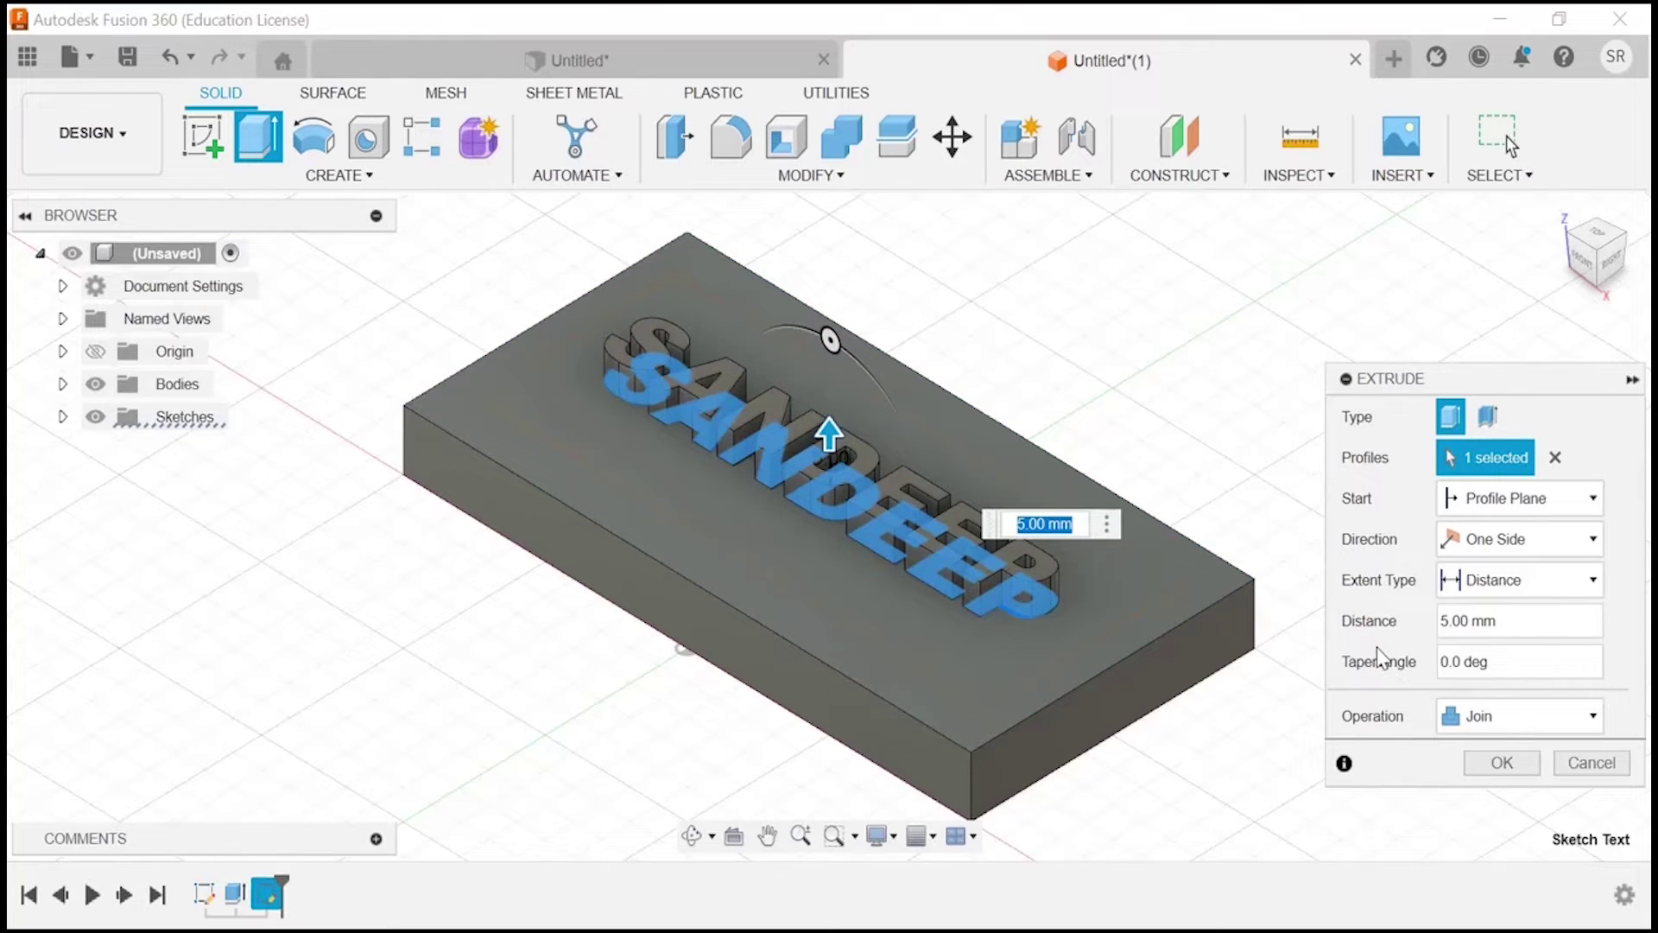
{"action": "left_click", "coordinate": [1572, 716]}
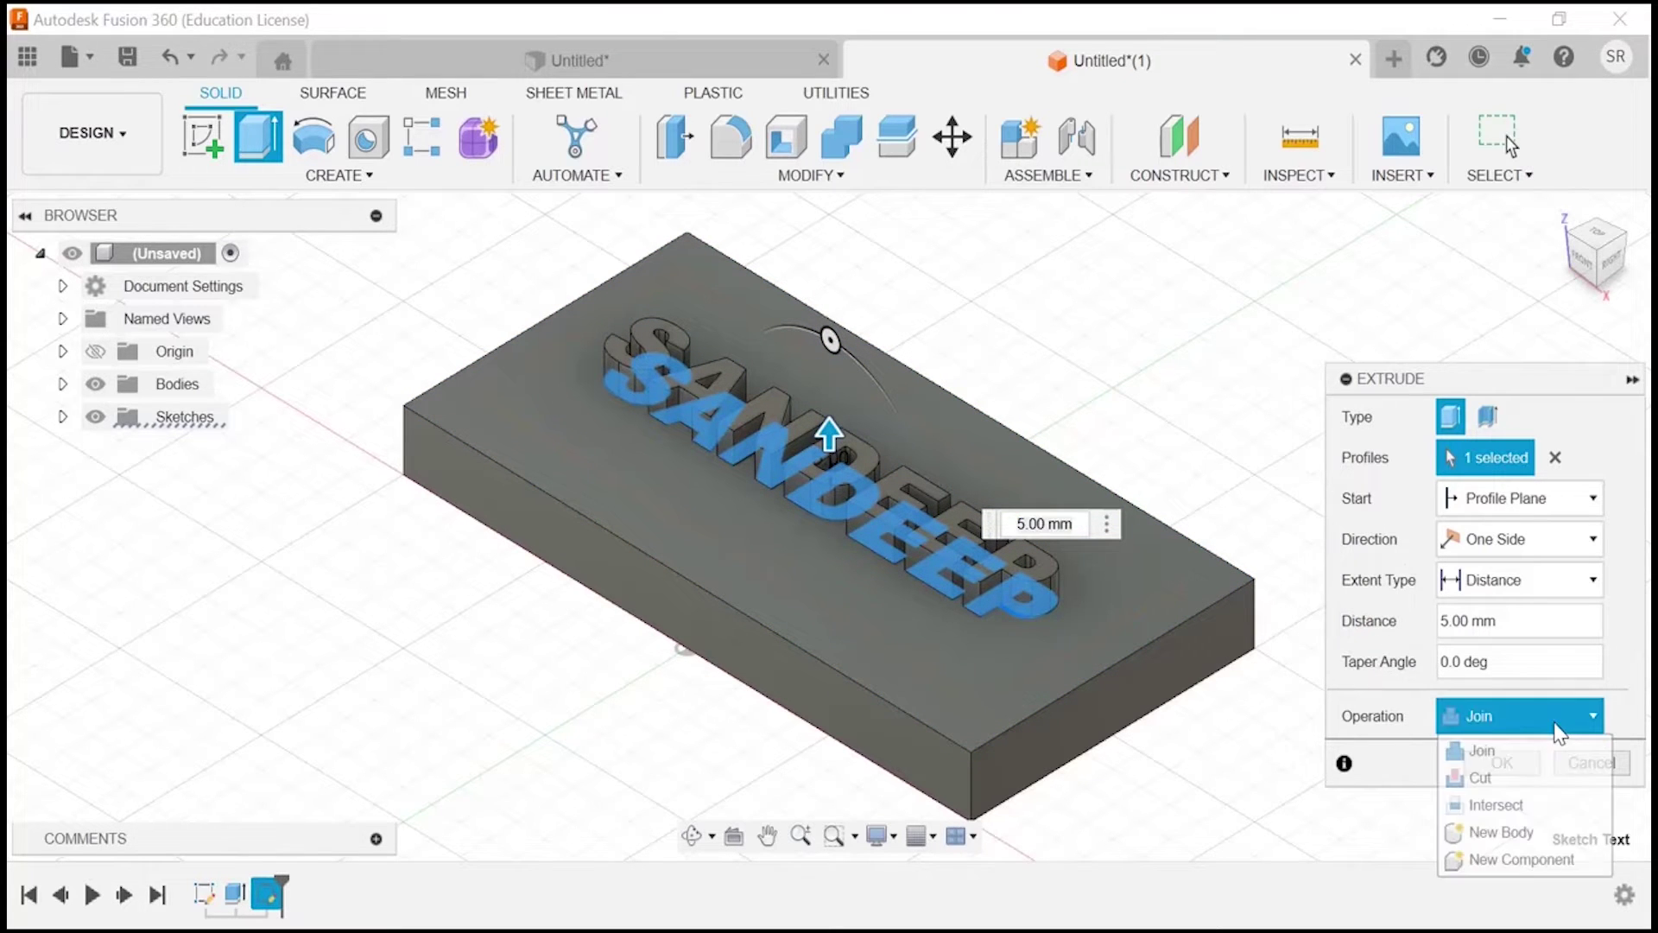
{"action": "left_click", "coordinate": [1517, 834]}
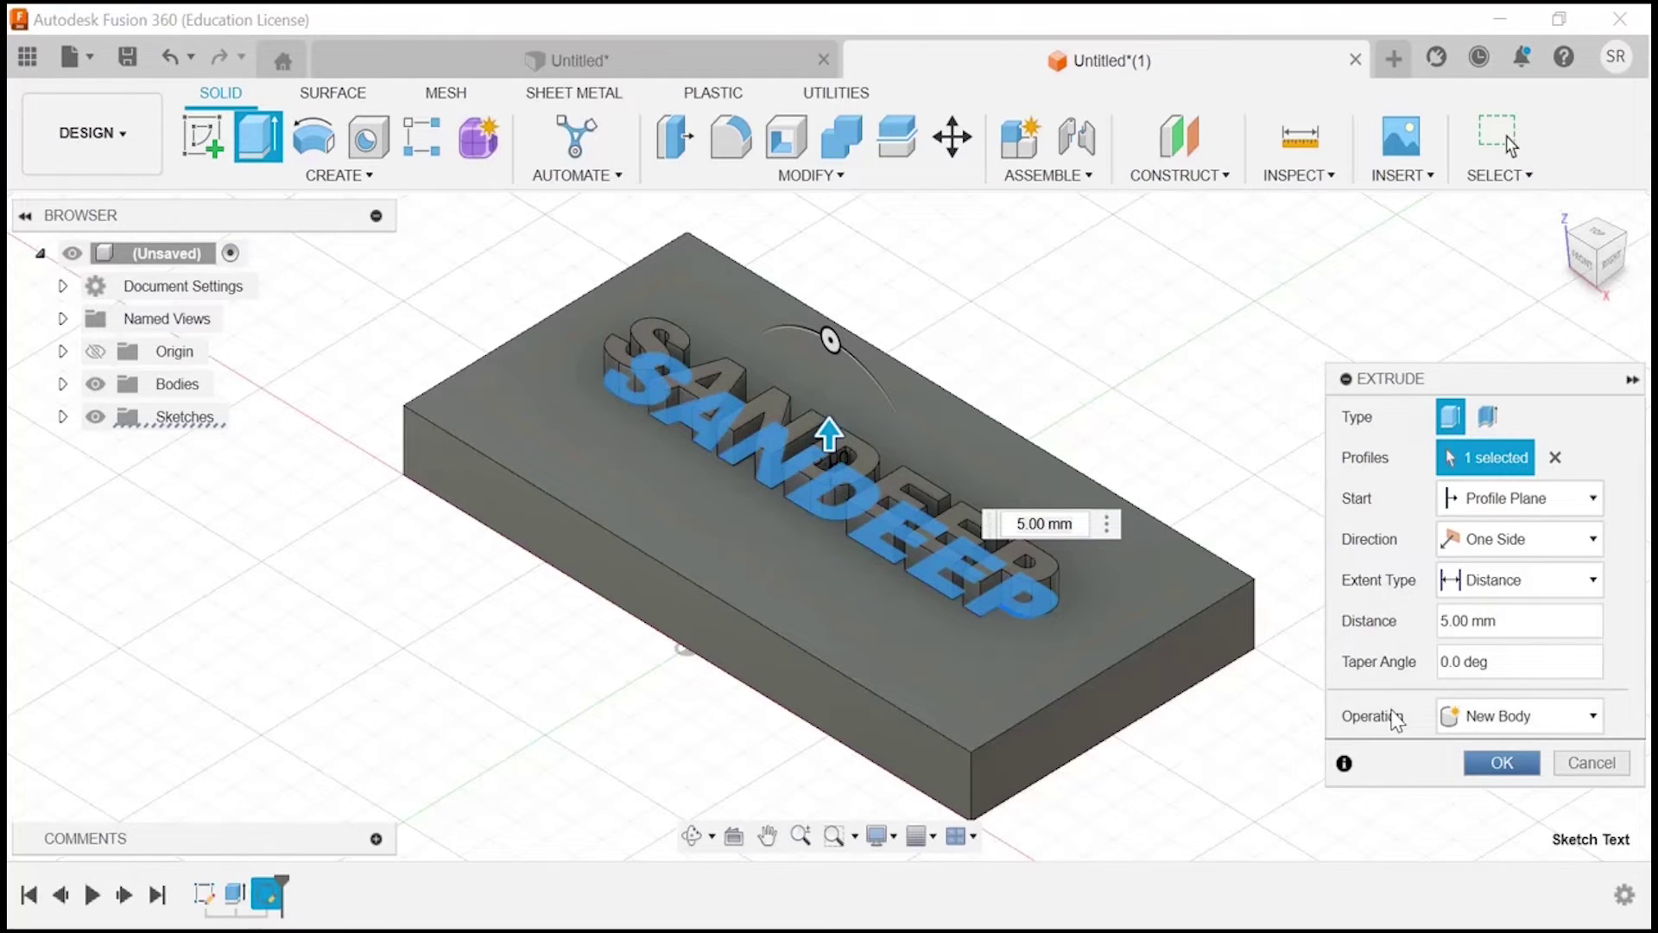
{"action": "left_click", "coordinate": [1492, 764]}
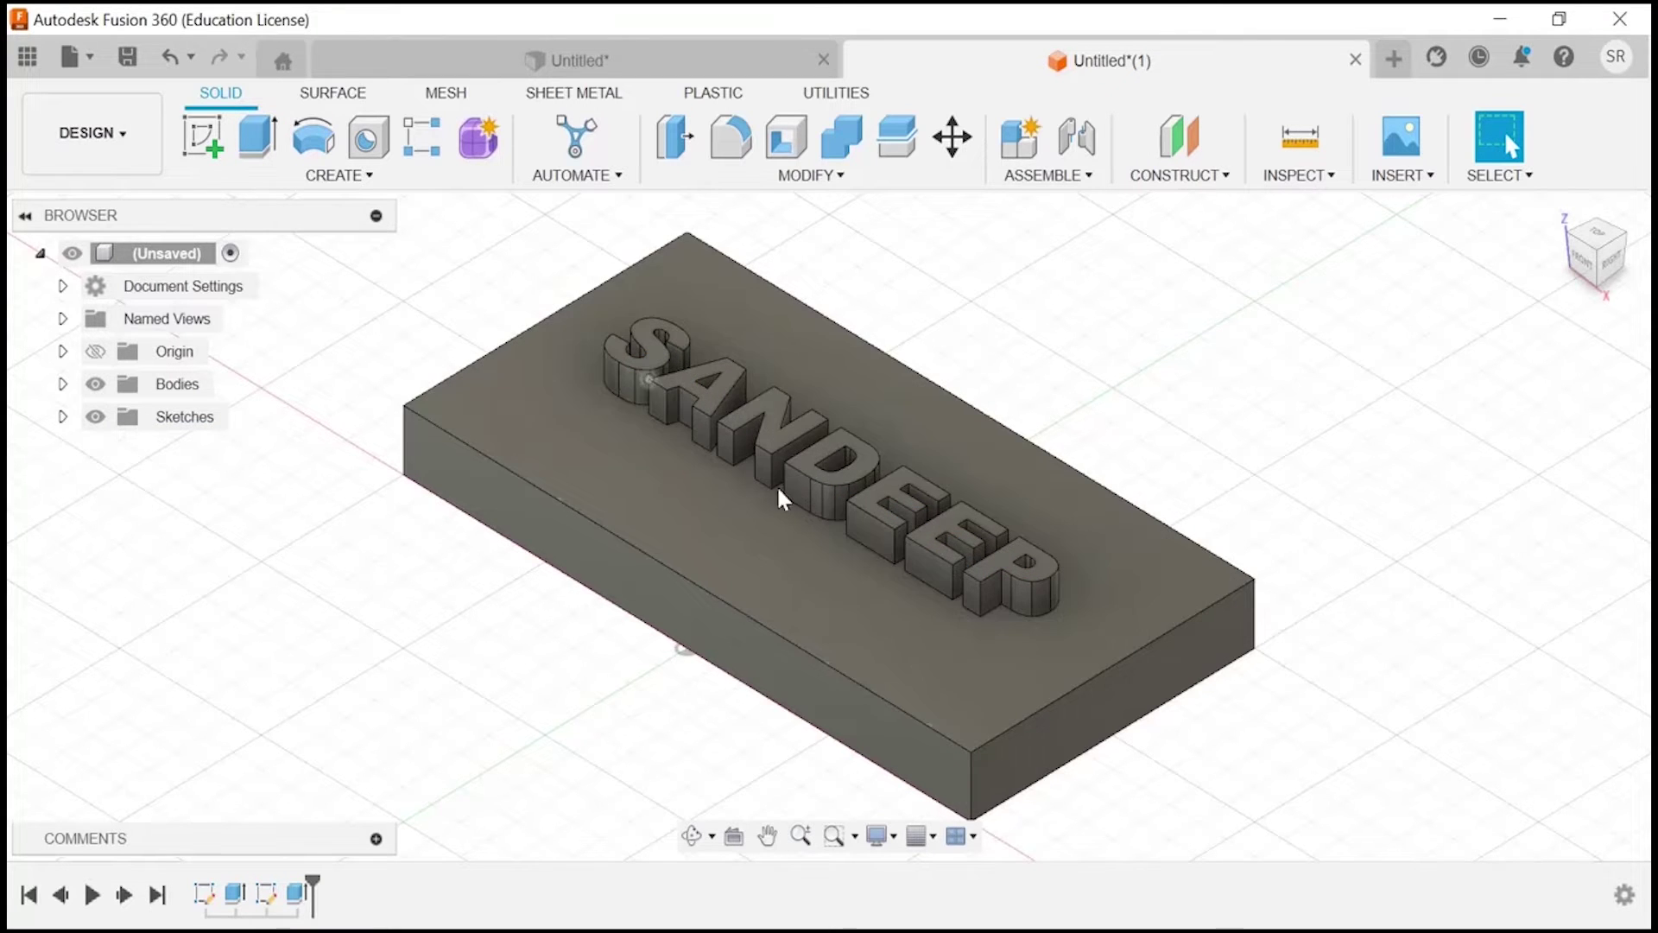
- Fillet all edges of the plate's top face with a constant 5 mm radius
{"action": "left_click", "coordinate": [1597, 236]}
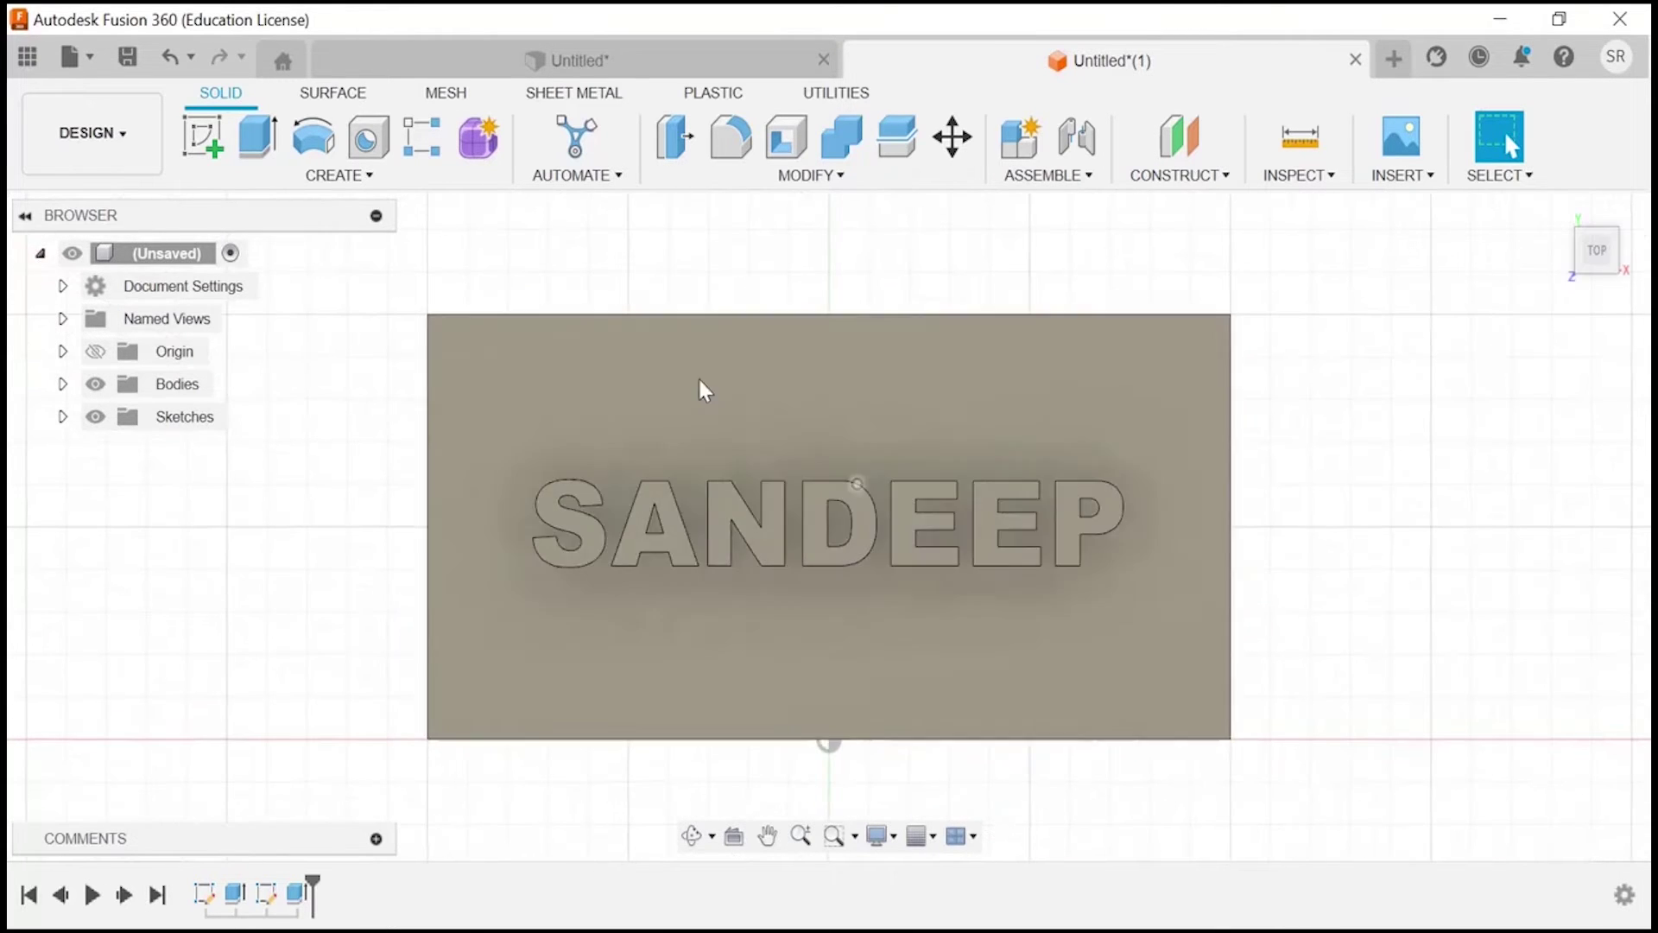
{"action": "left_click", "coordinate": [731, 137]}
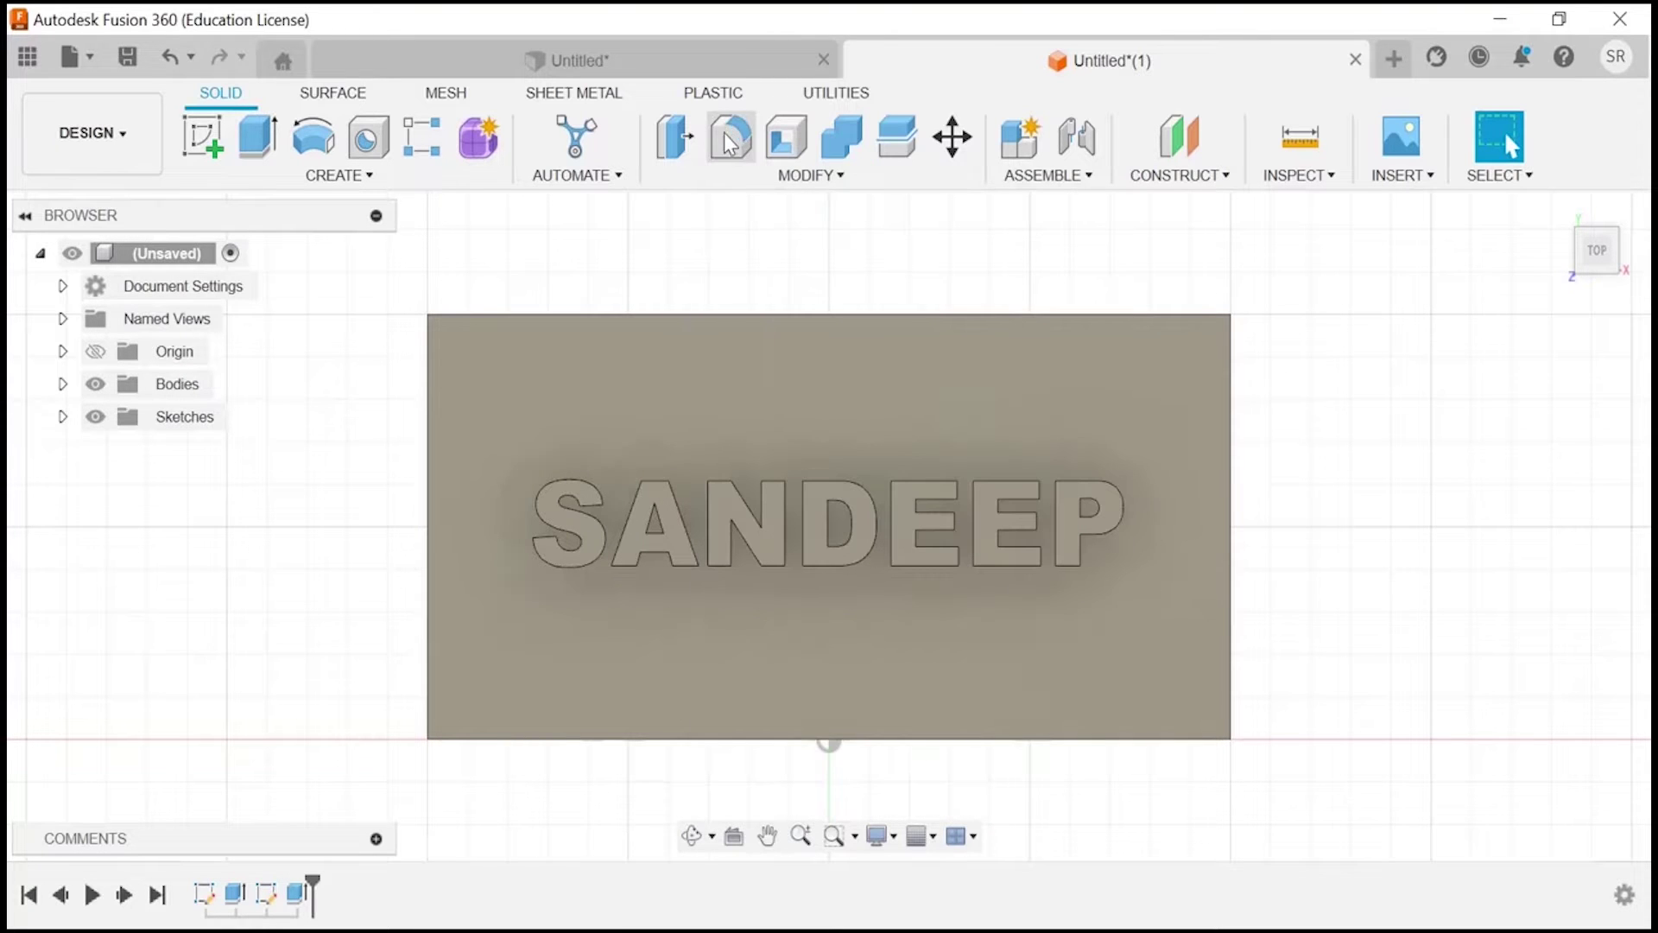
{"action": "left_click", "coordinate": [1560, 212]}
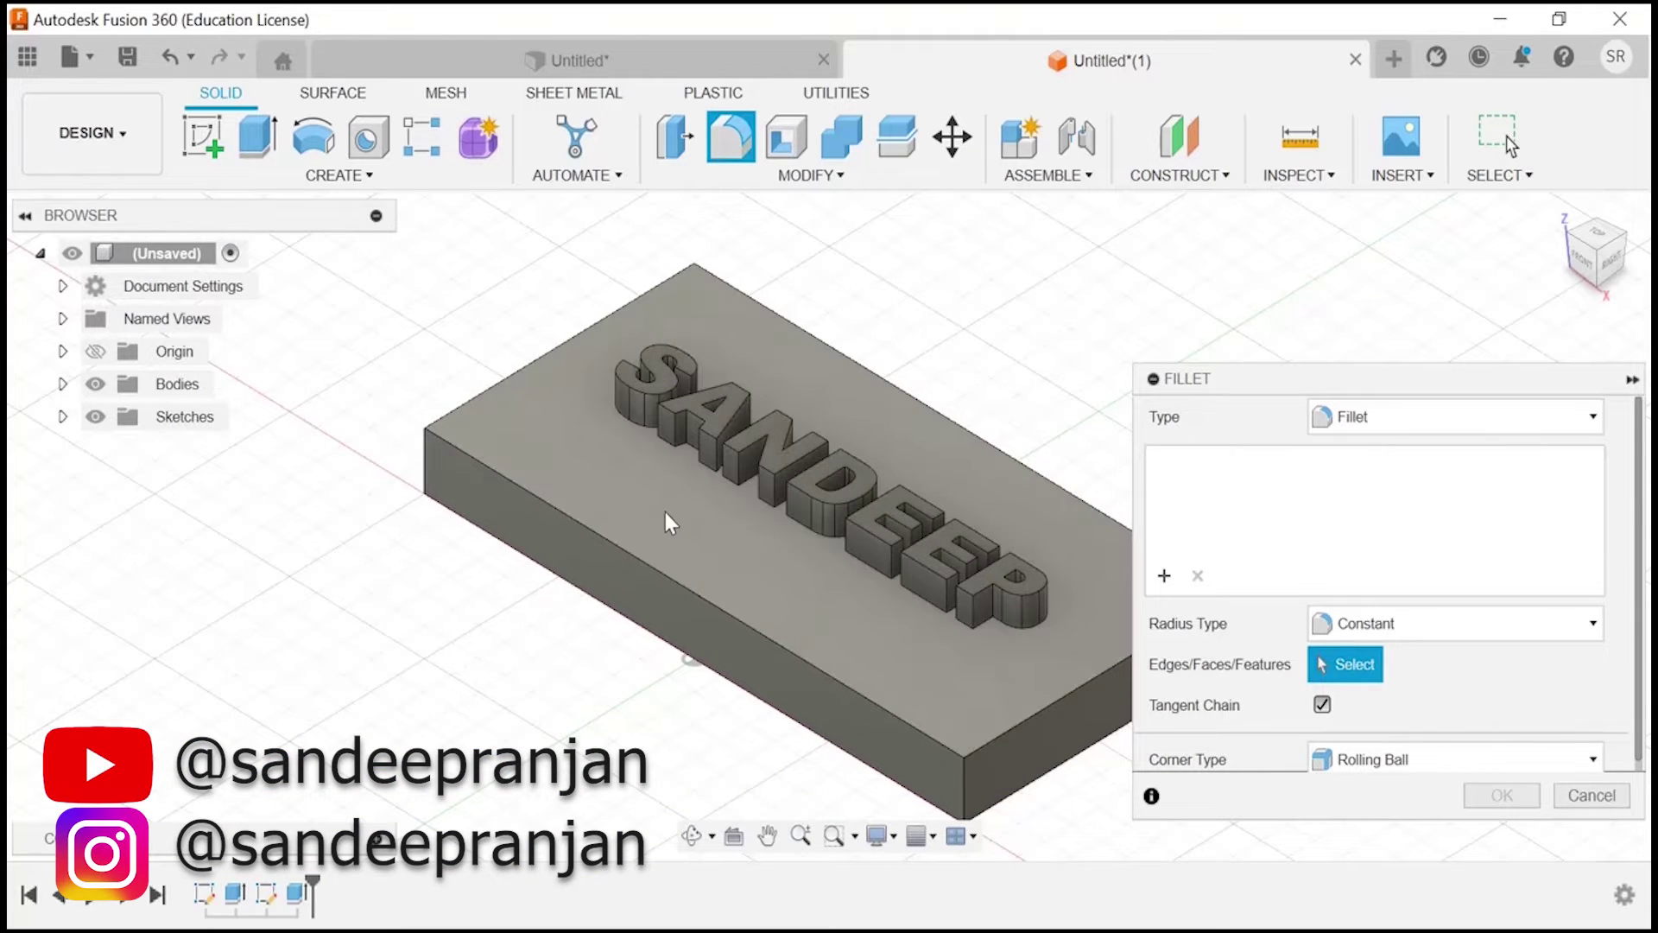
{"action": "left_click", "coordinate": [664, 510]}
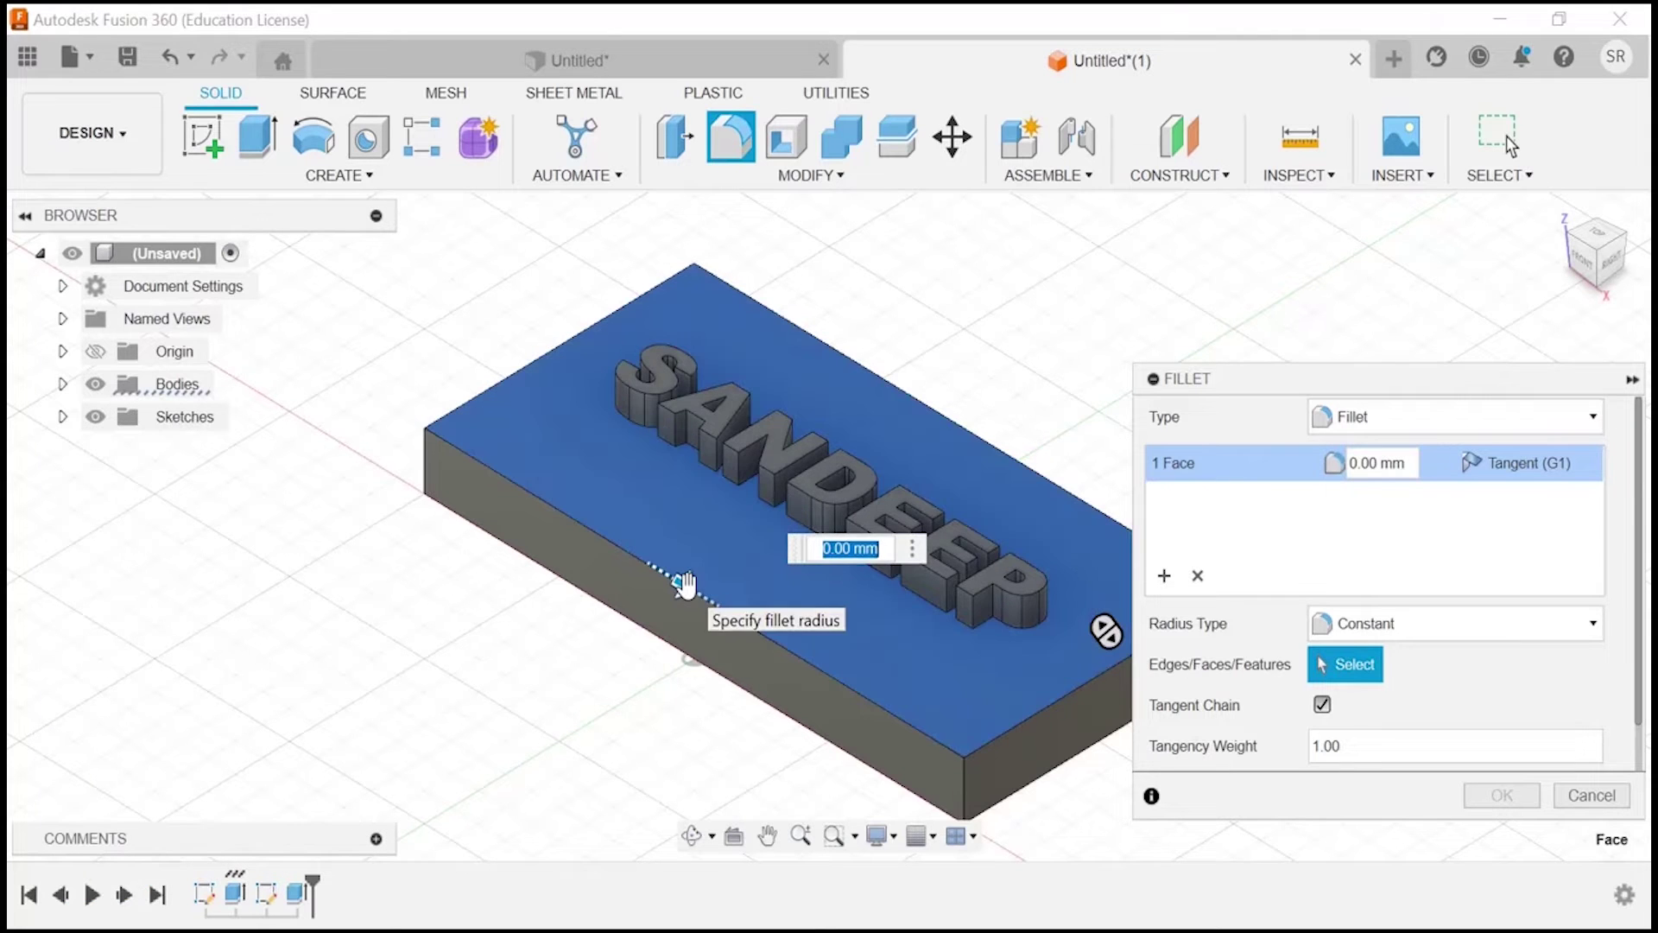
{"action": "left_click_drag", "start_coordinate": [689, 583], "coordinate": [691, 590]}
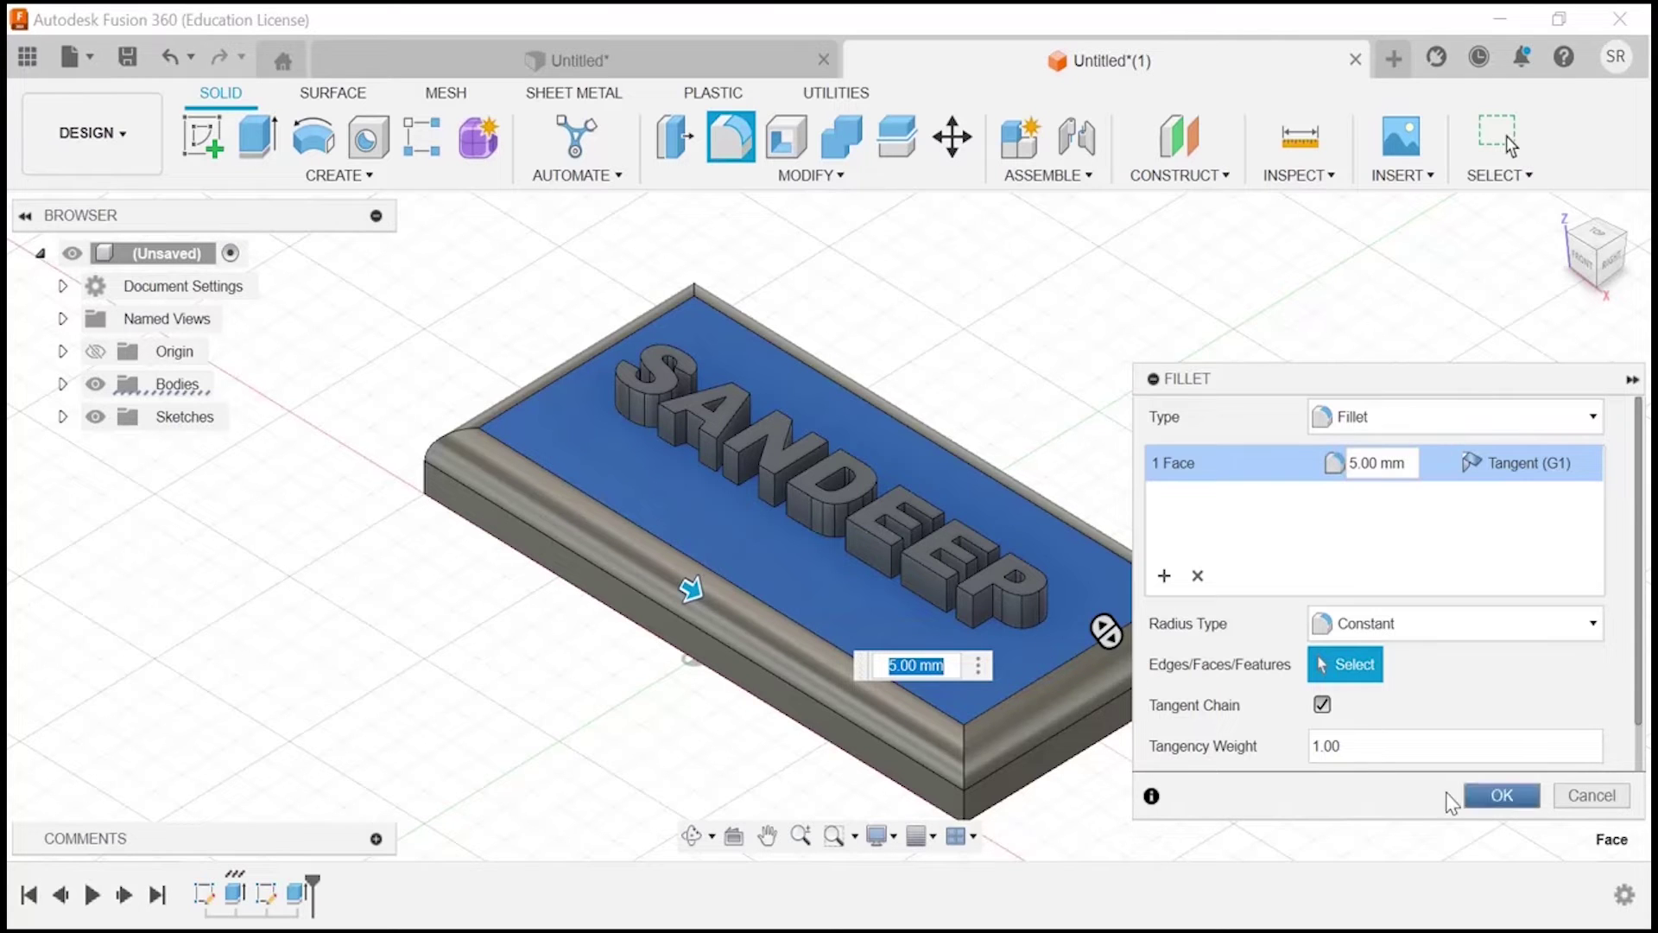
{"action": "left_click", "coordinate": [1503, 795]}
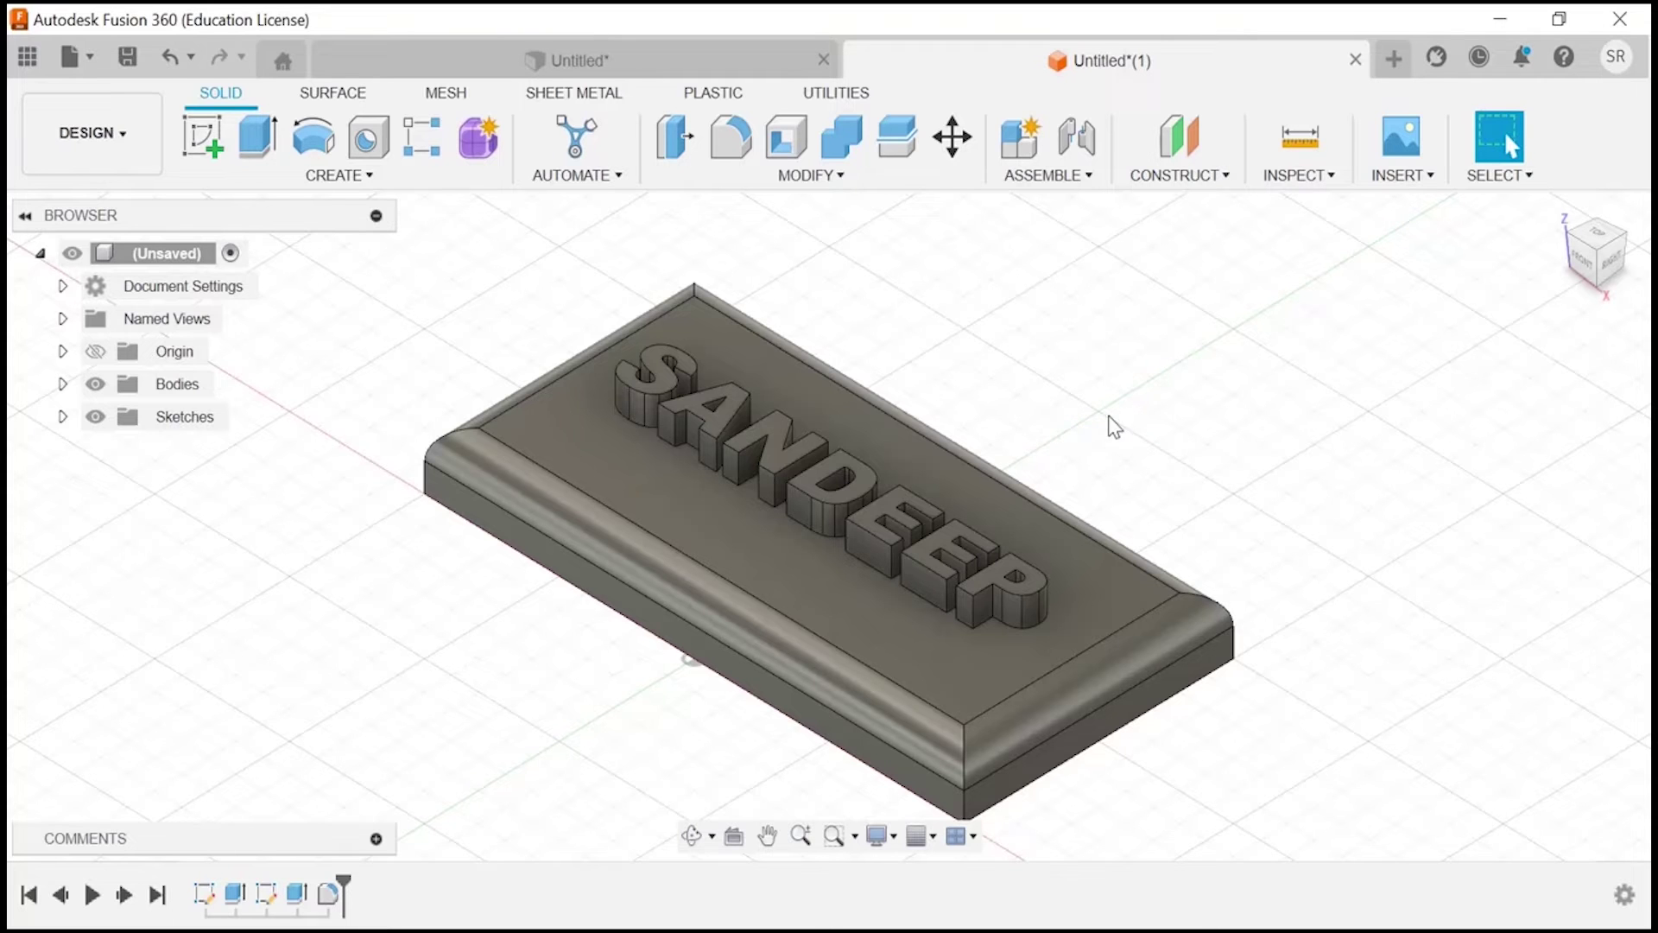
- Open the Appearance settings and enlarge the dialog so the appearance library can be browsed
{"action": "left_click", "coordinate": [1588, 232]}
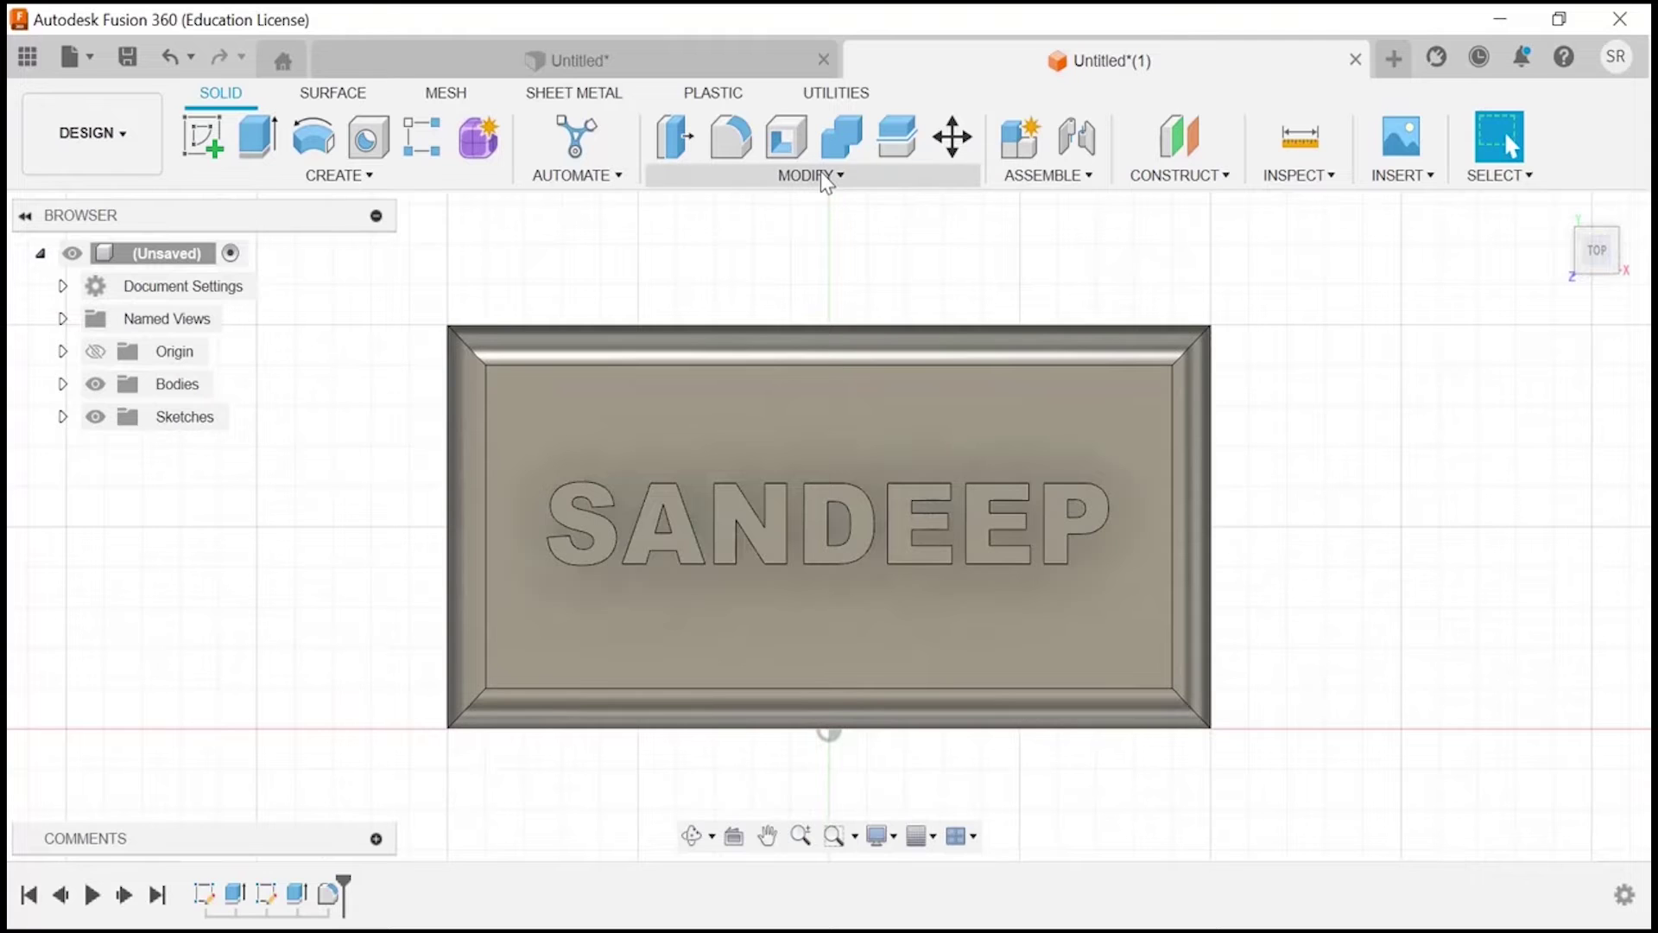
{"action": "left_click", "coordinate": [821, 171]}
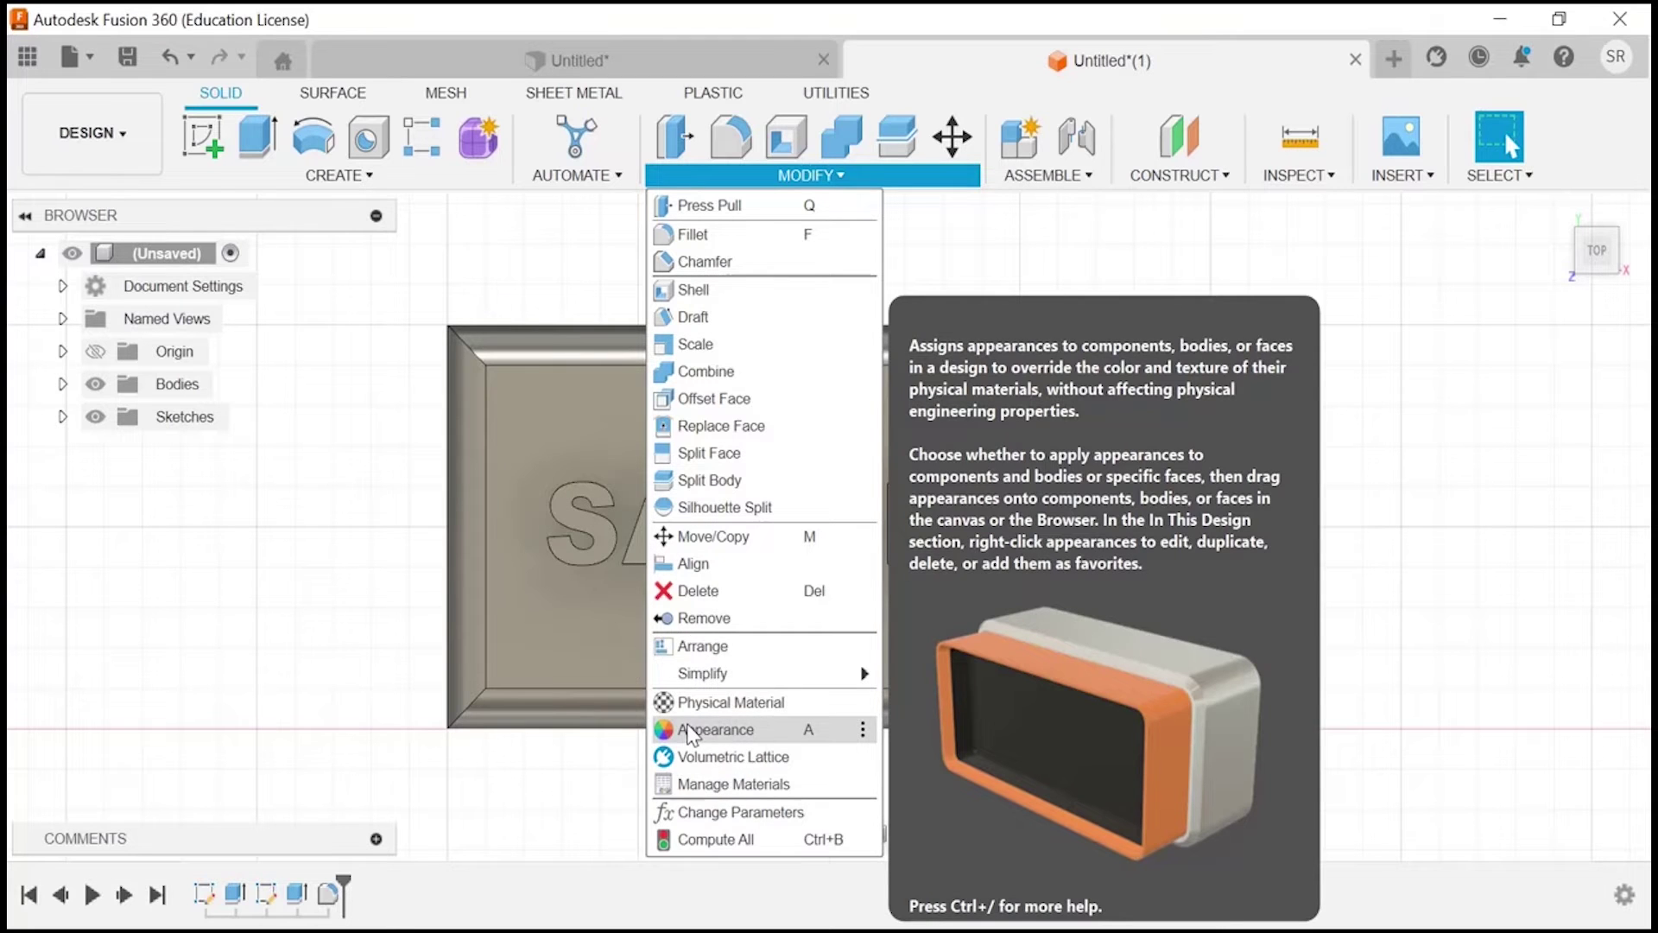
{"action": "left_click", "coordinate": [689, 733]}
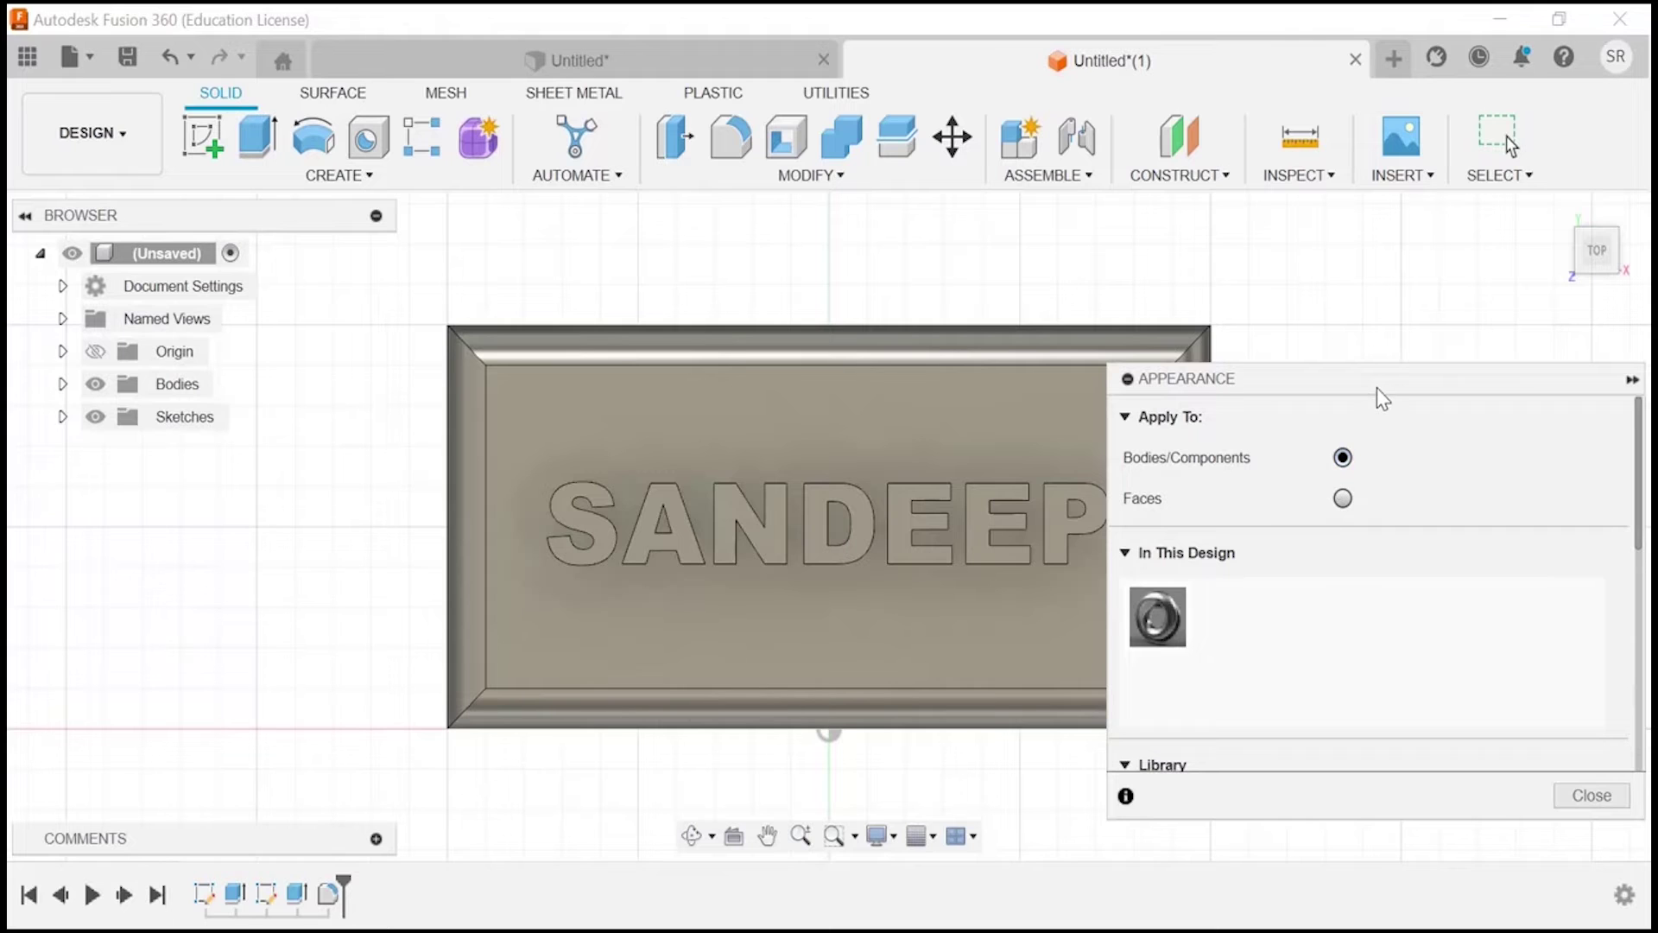
{"action": "left_click_drag", "start_coordinate": [1377, 387], "coordinate": [1410, 188]}
{"action": "left_click_drag", "start_coordinate": [1399, 622], "coordinate": [1406, 807]}
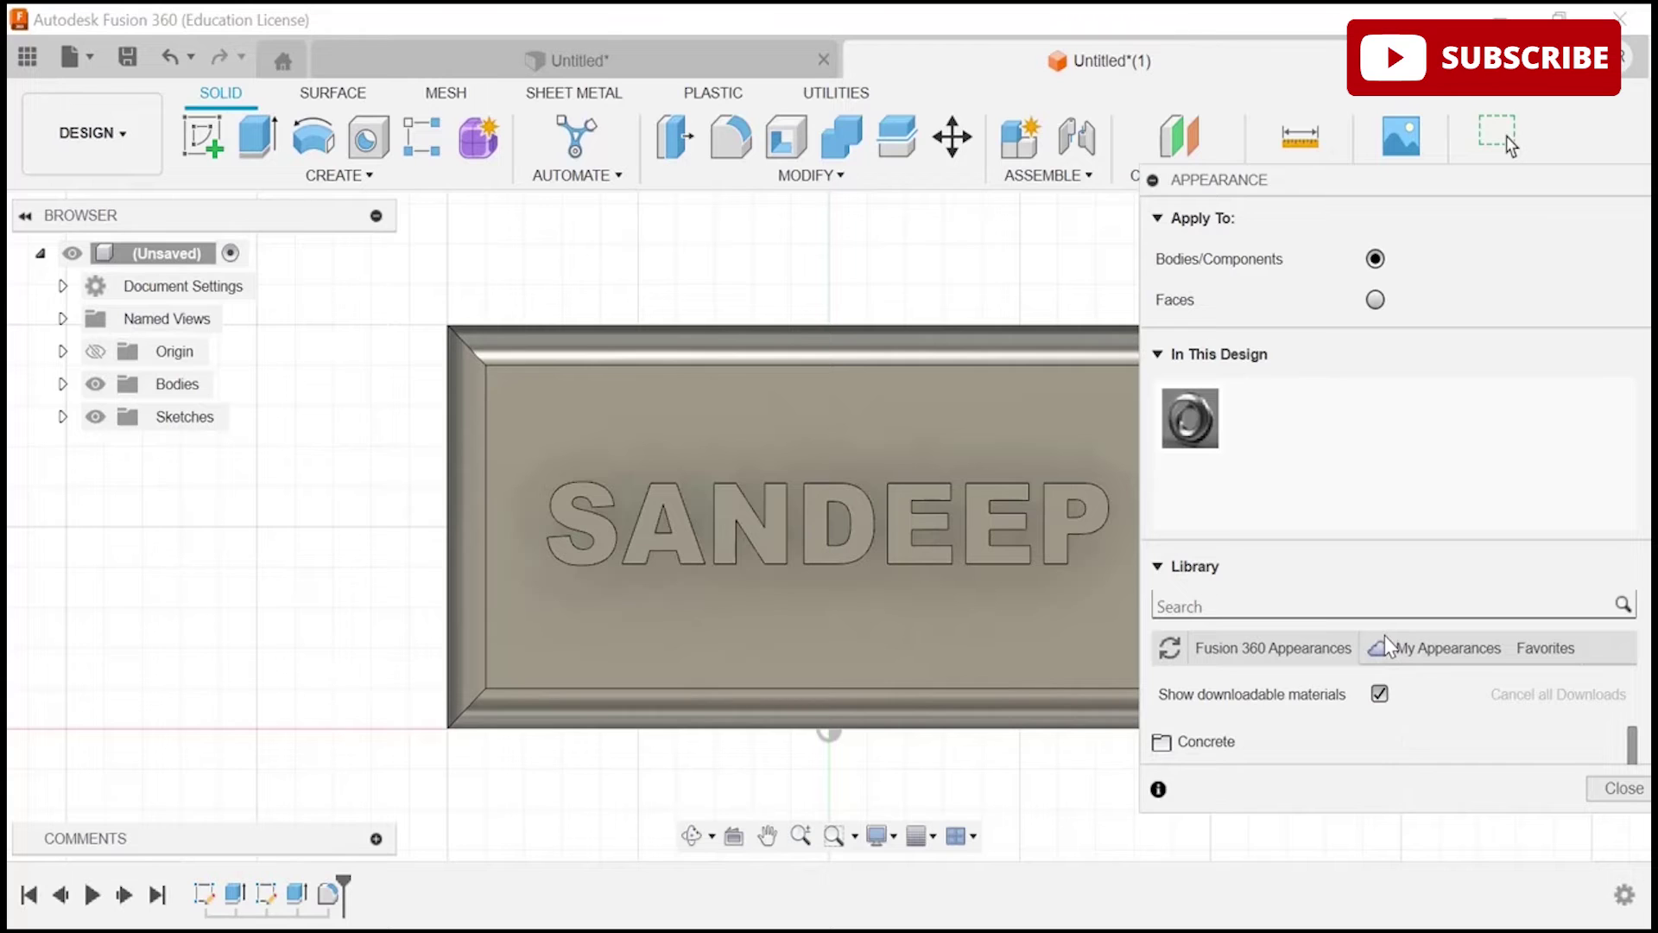
- Apply the Copper - Raw appearance from the library's Metal category to the plate body
{"action": "scroll", "coordinate": [1326, 570], "scroll_direction": "down", "scroll_amount": 5}
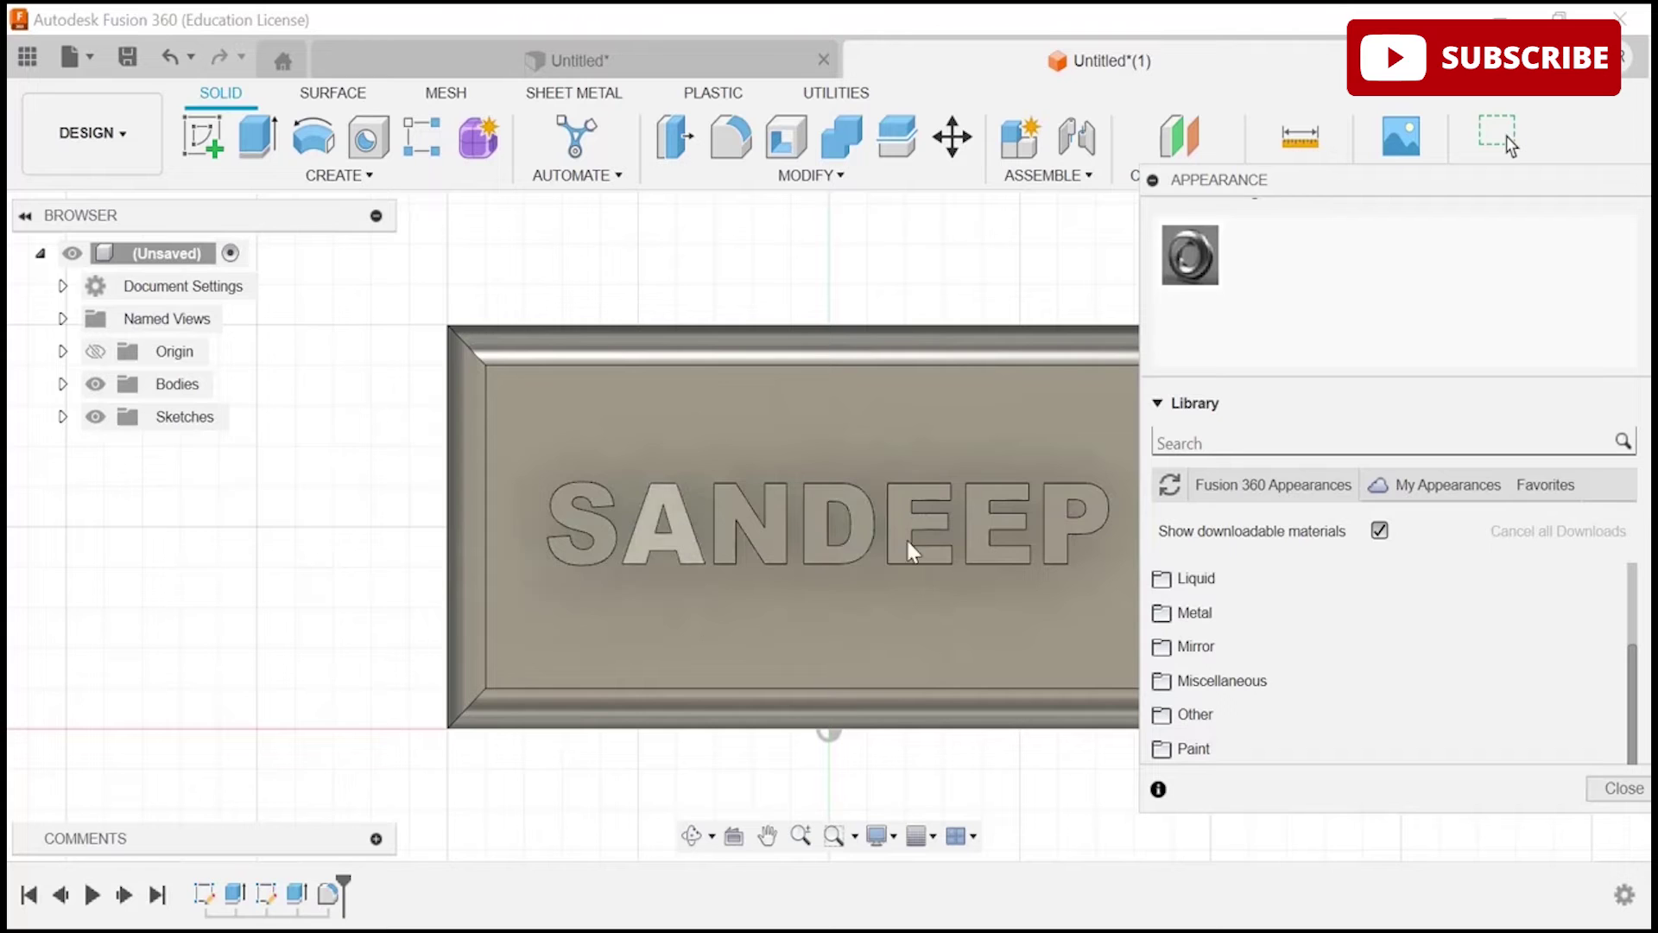
{"action": "scroll", "coordinate": [1314, 649], "scroll_direction": "down", "scroll_amount": 1}
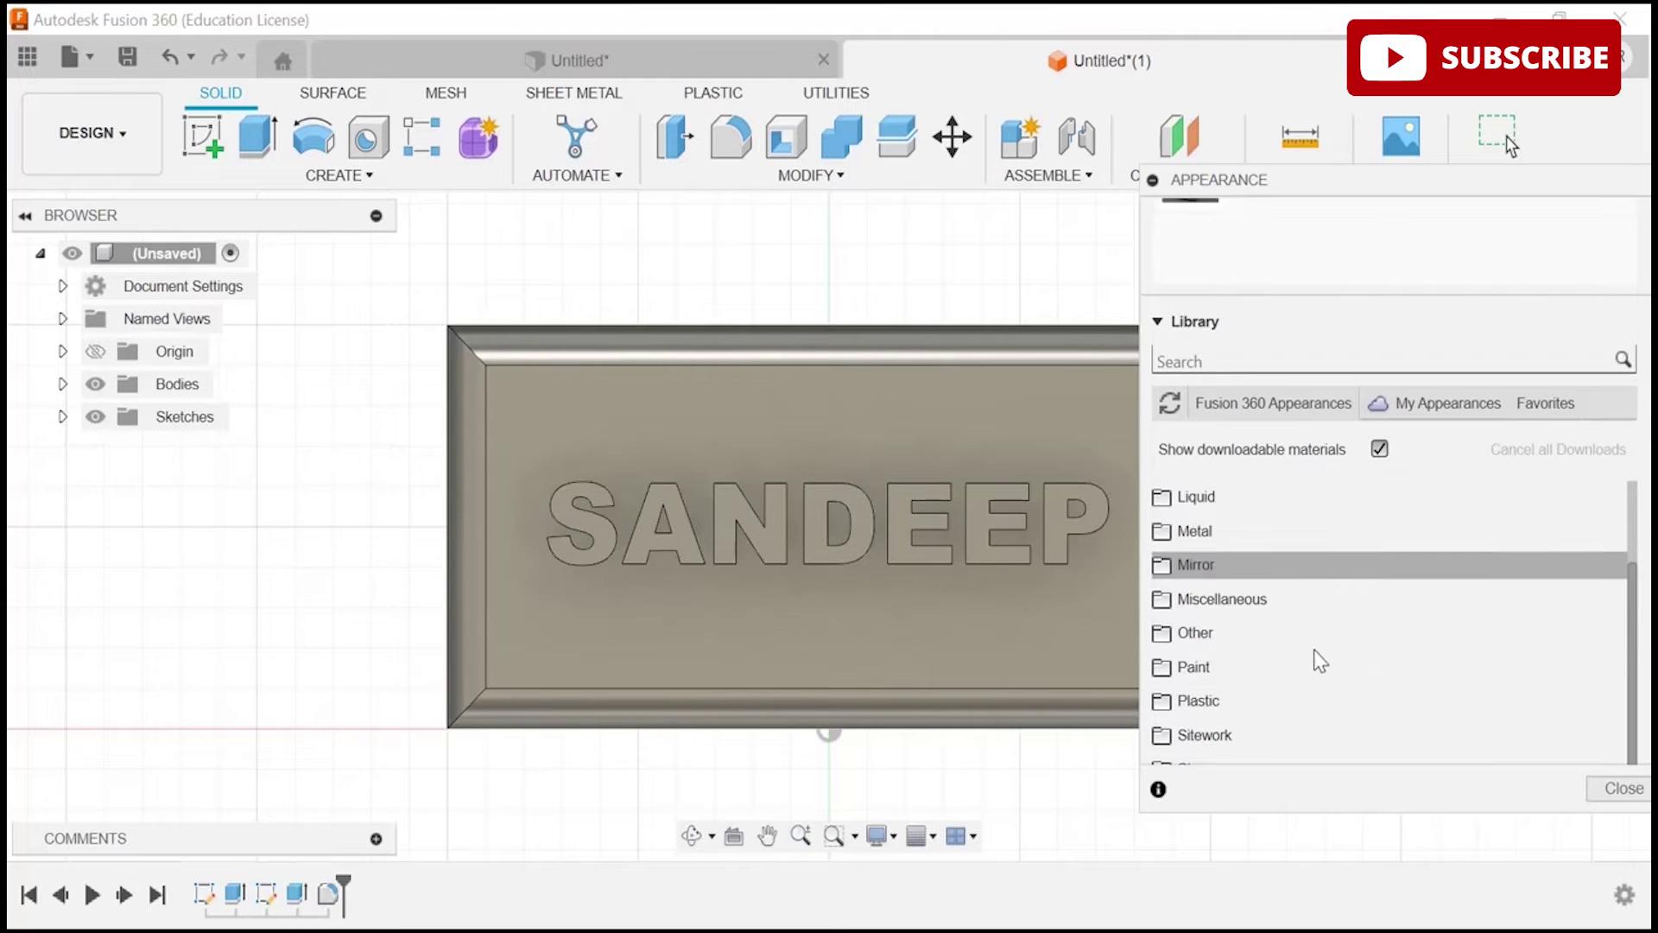
{"action": "scroll", "coordinate": [1296, 622], "scroll_direction": "down", "scroll_amount": 1}
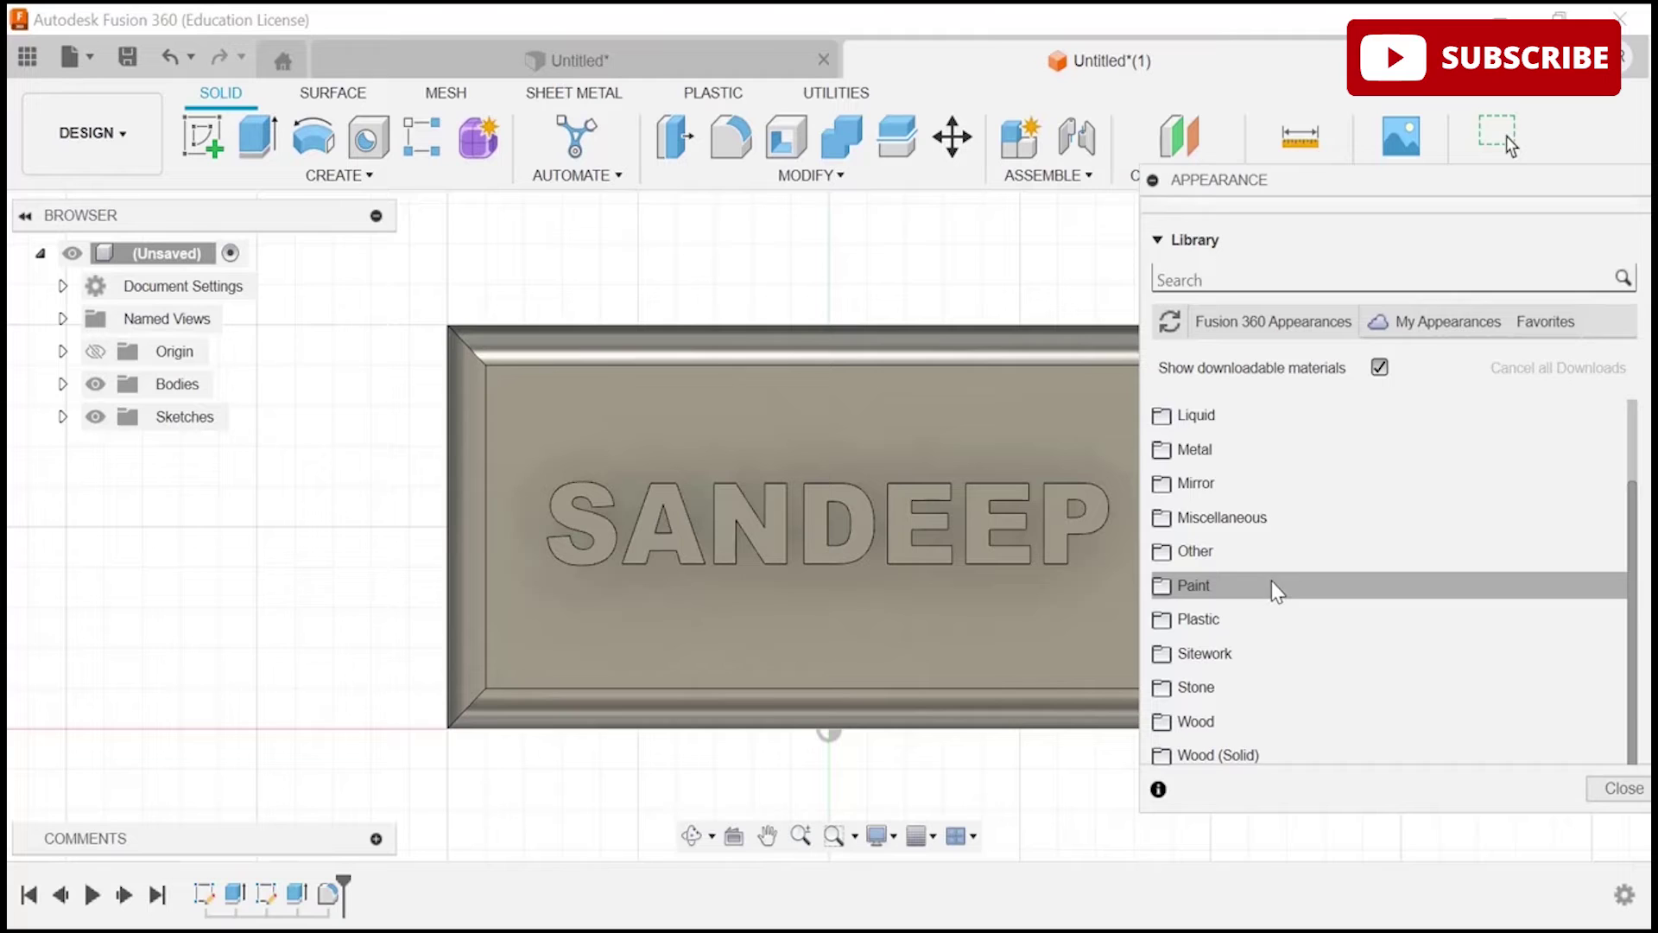
{"action": "scroll", "coordinate": [1272, 583], "scroll_direction": "down", "scroll_amount": 1}
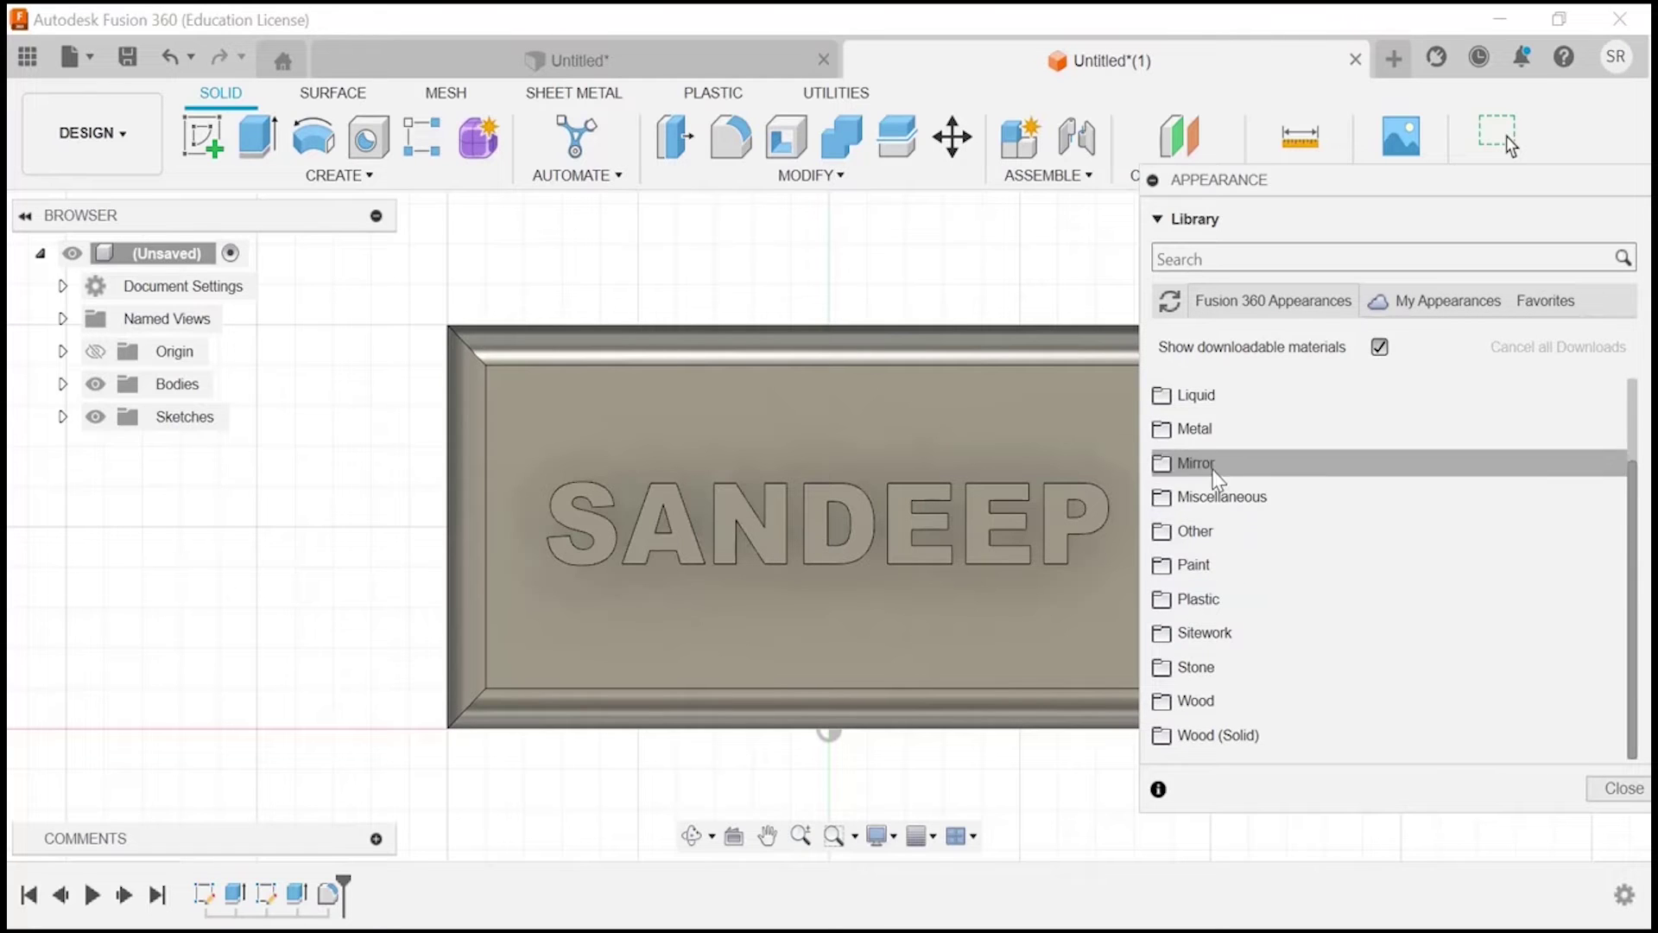
{"action": "left_click", "coordinate": [1222, 435]}
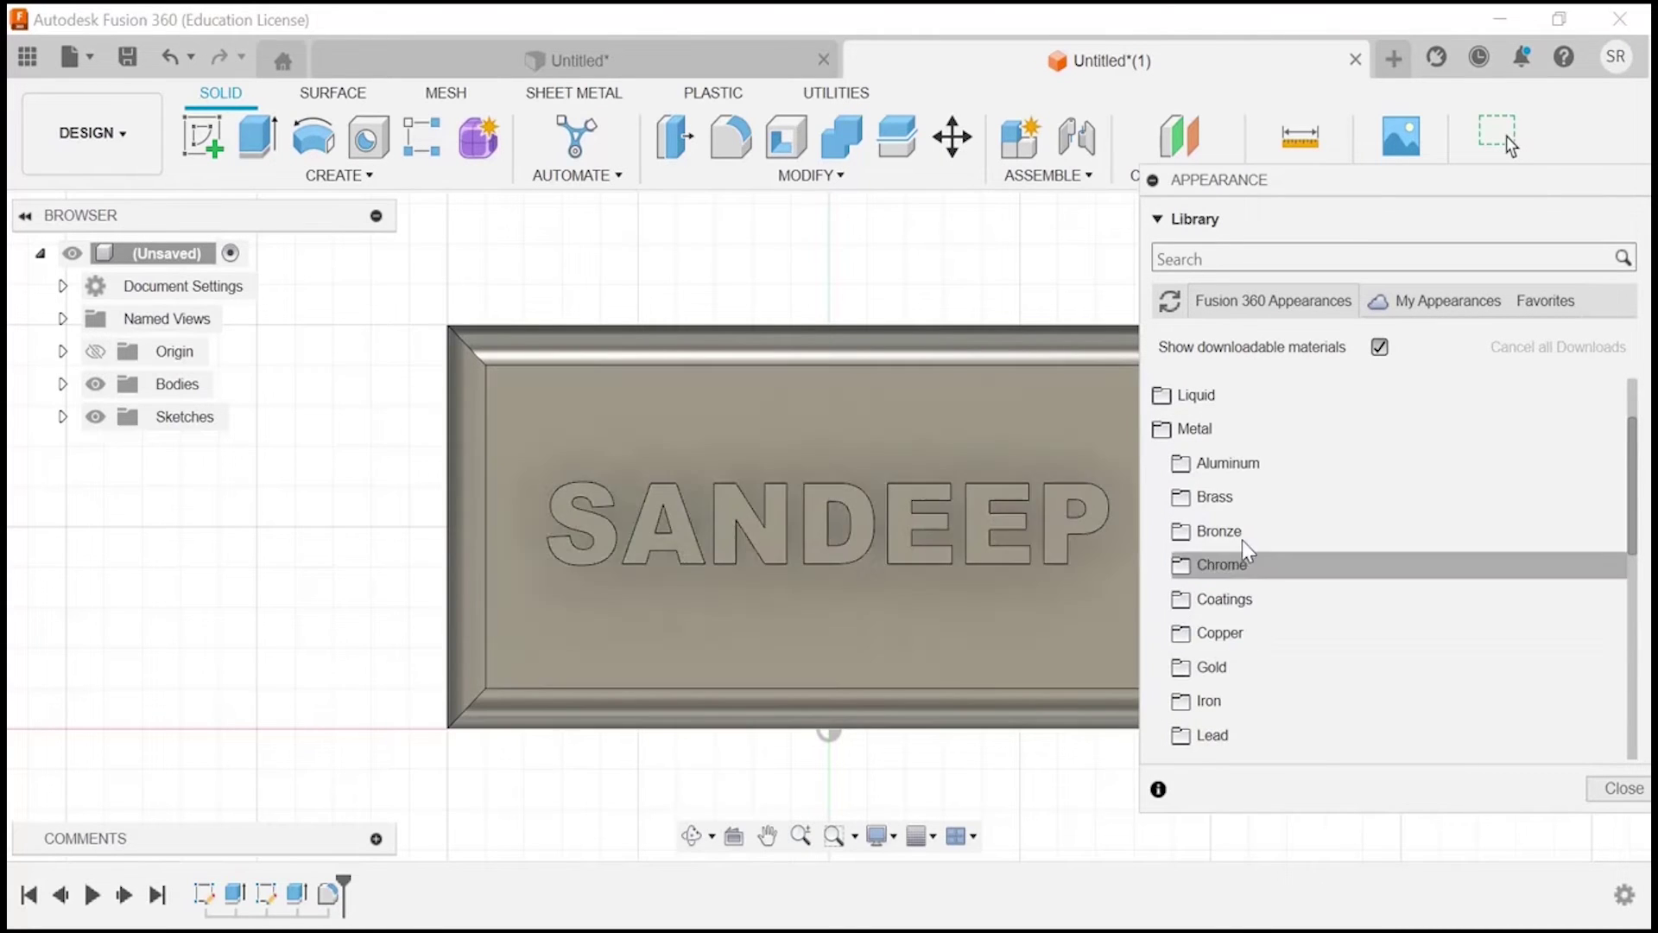
{"action": "left_click", "coordinate": [1225, 599]}
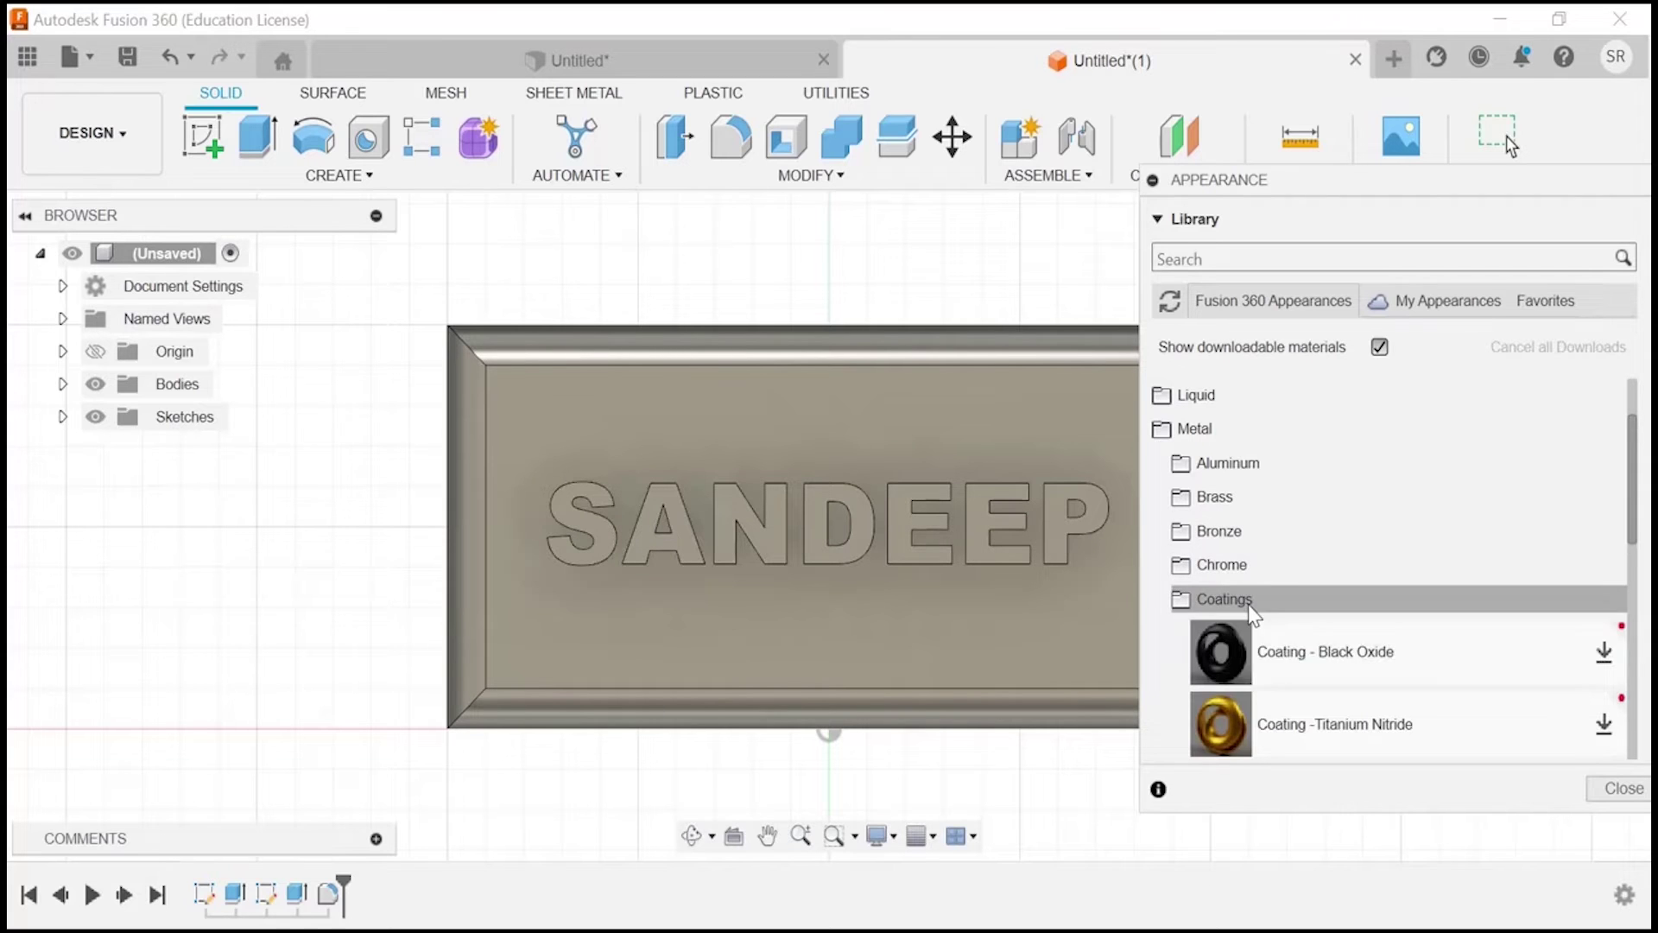
{"action": "scroll", "coordinate": [1364, 622], "scroll_direction": "down", "scroll_amount": 2}
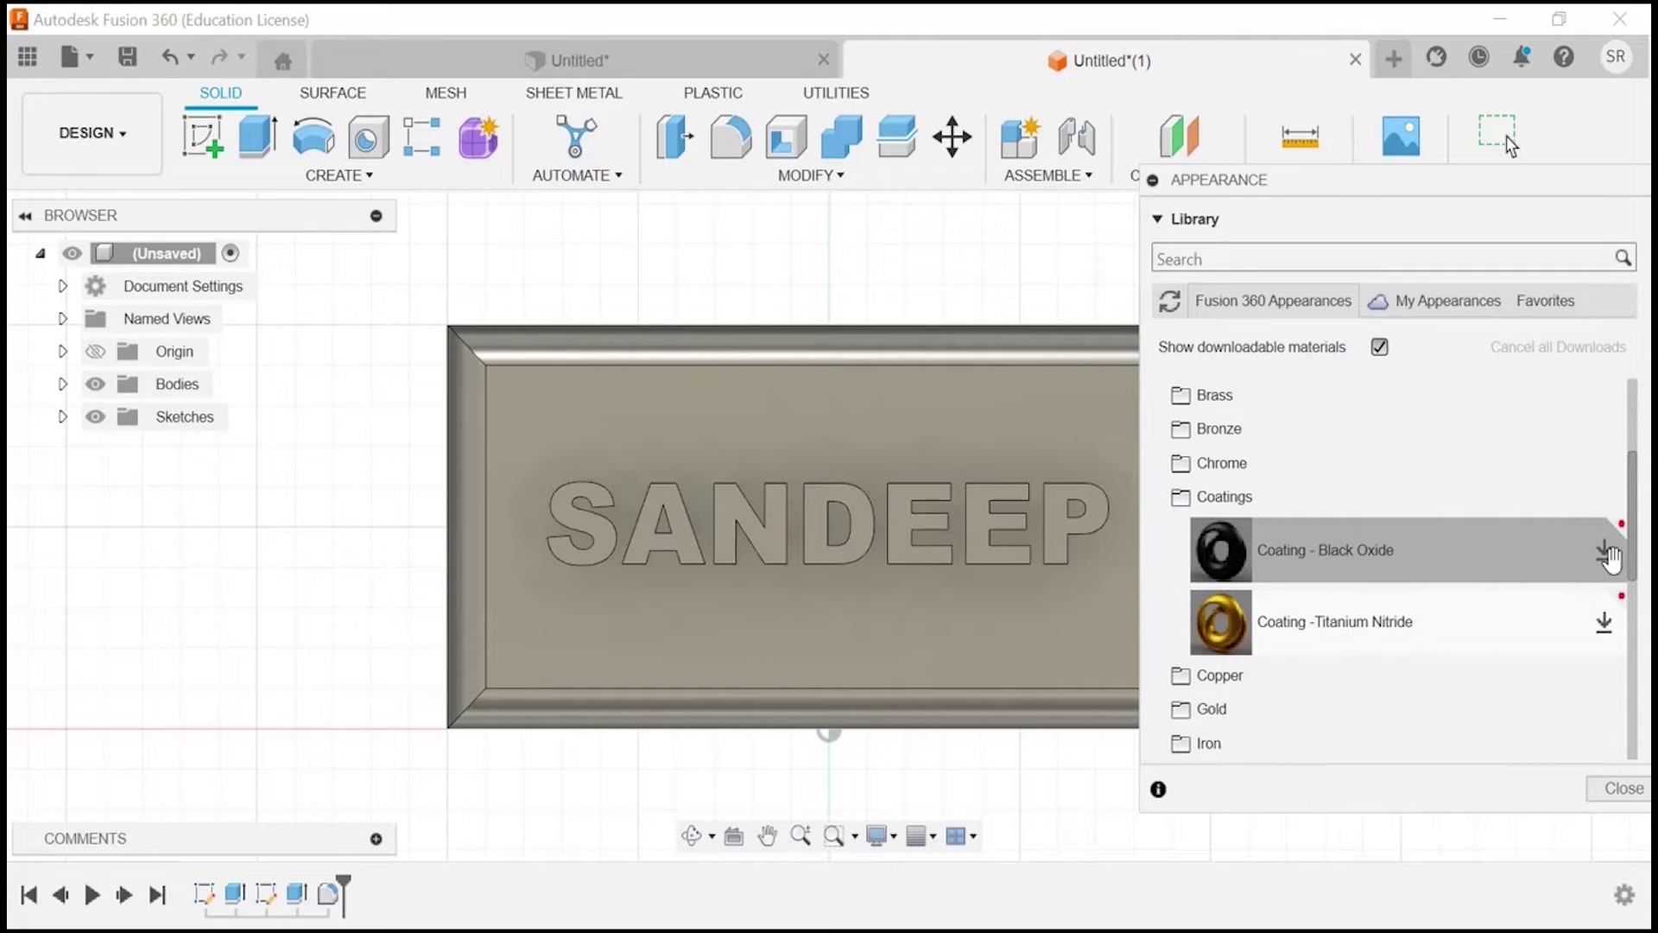
{"action": "left_click", "coordinate": [1226, 684]}
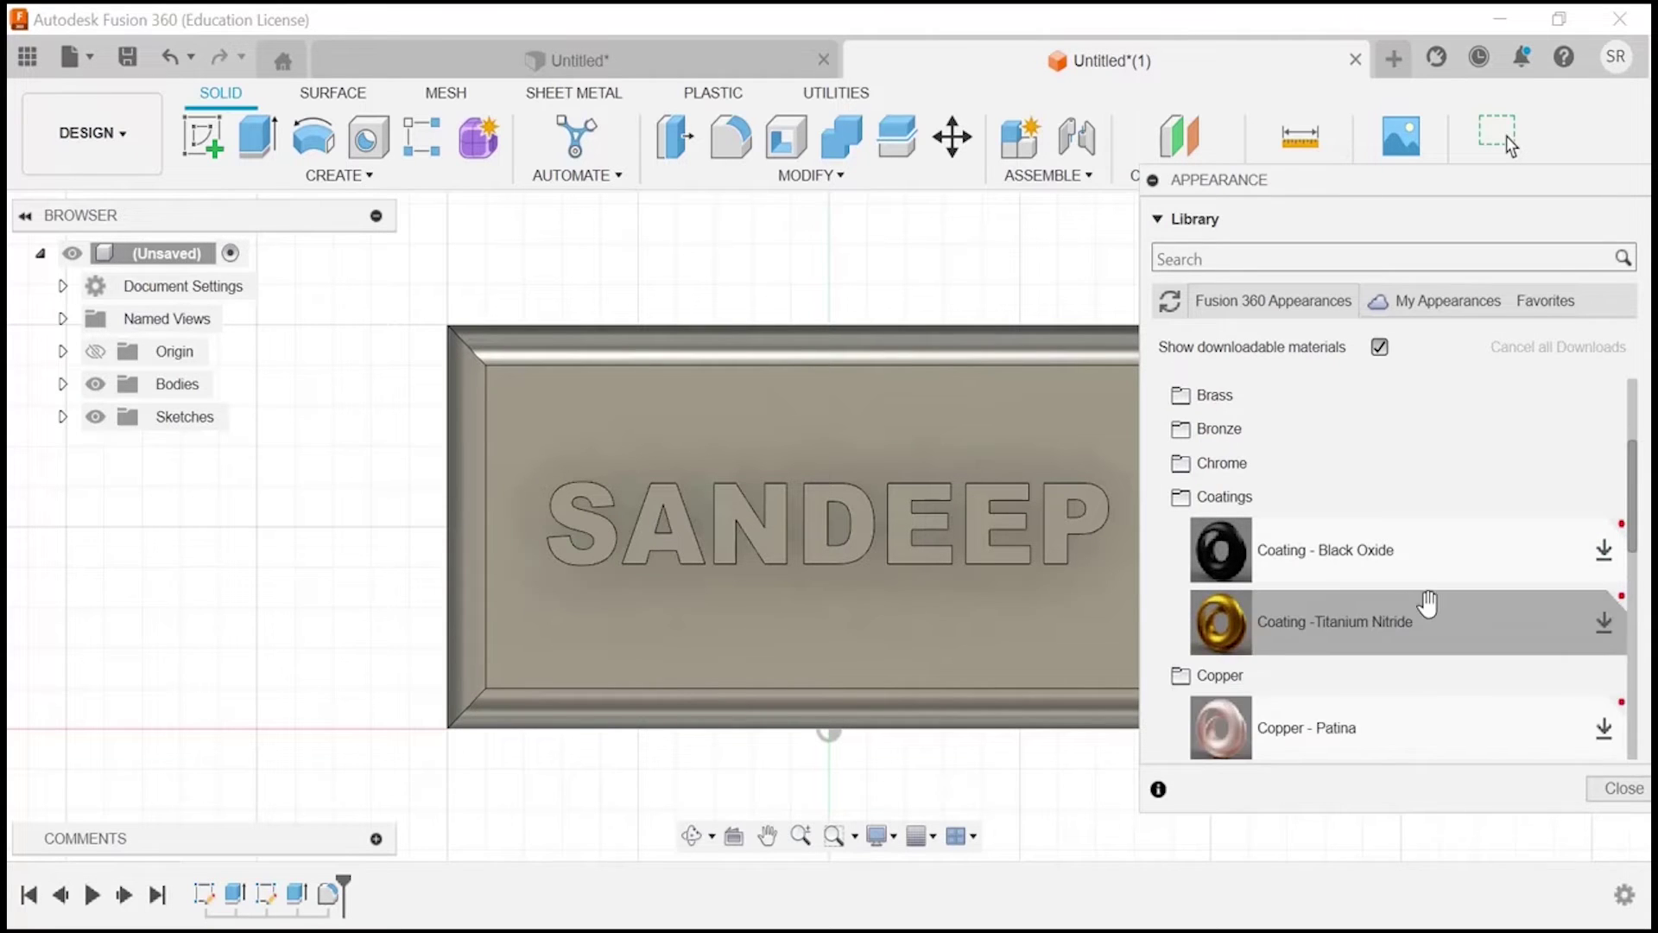
{"action": "scroll", "coordinate": [1426, 603], "scroll_direction": "down", "scroll_amount": 3}
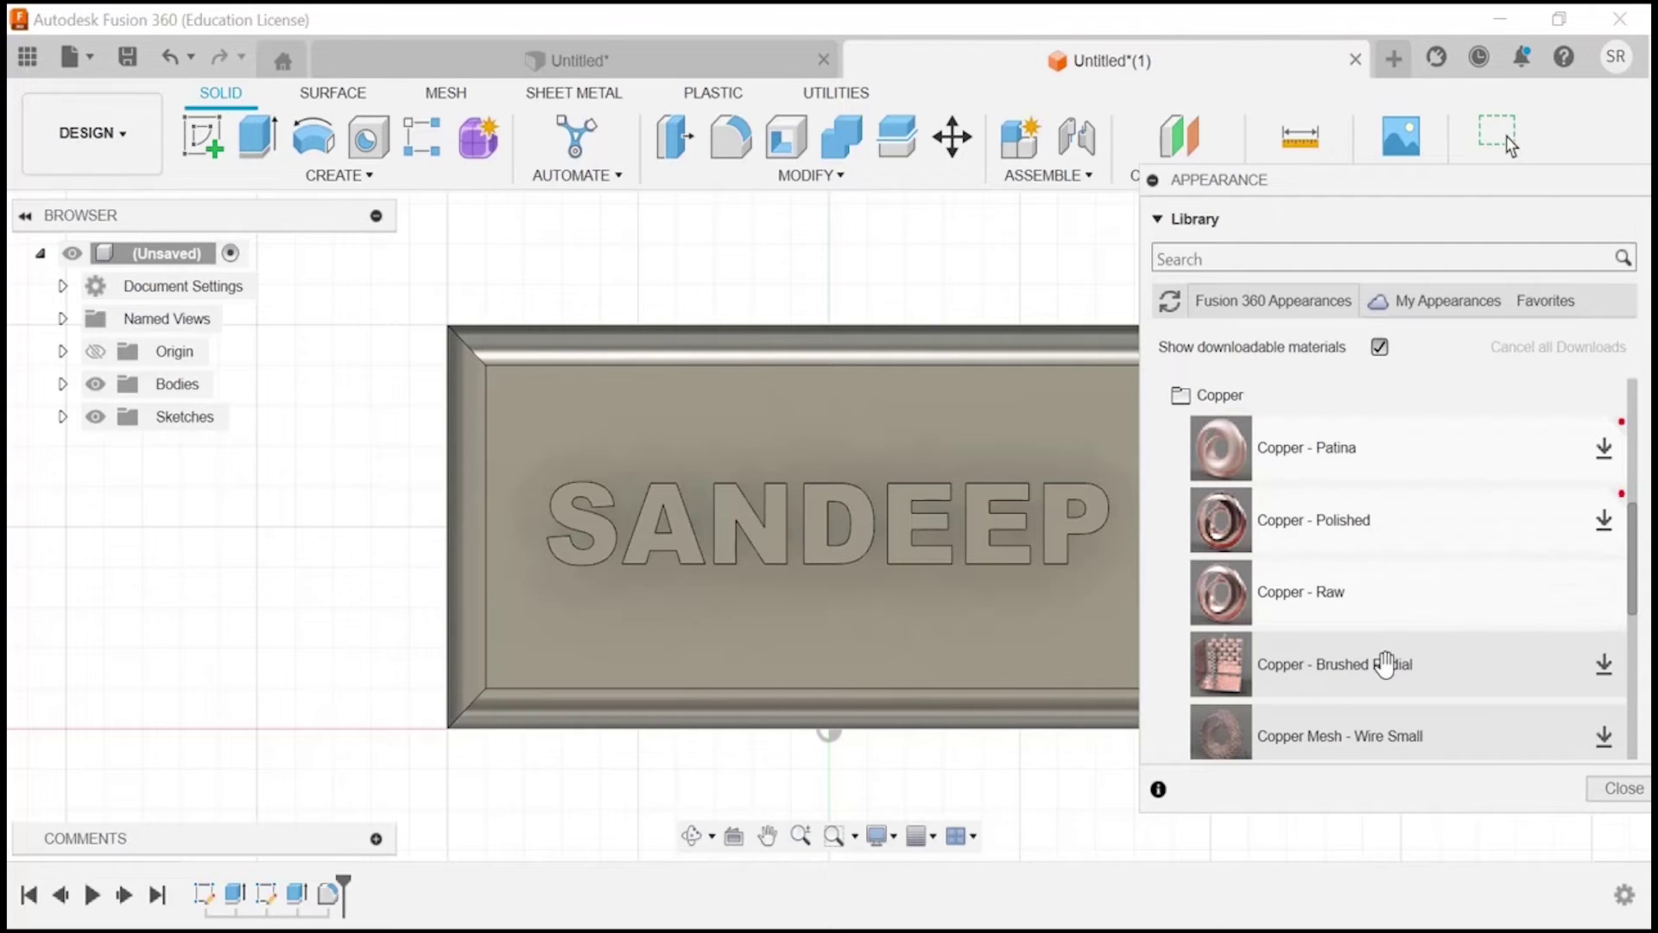
{"action": "left_click_drag", "start_coordinate": [1325, 593], "coordinate": [1035, 625]}
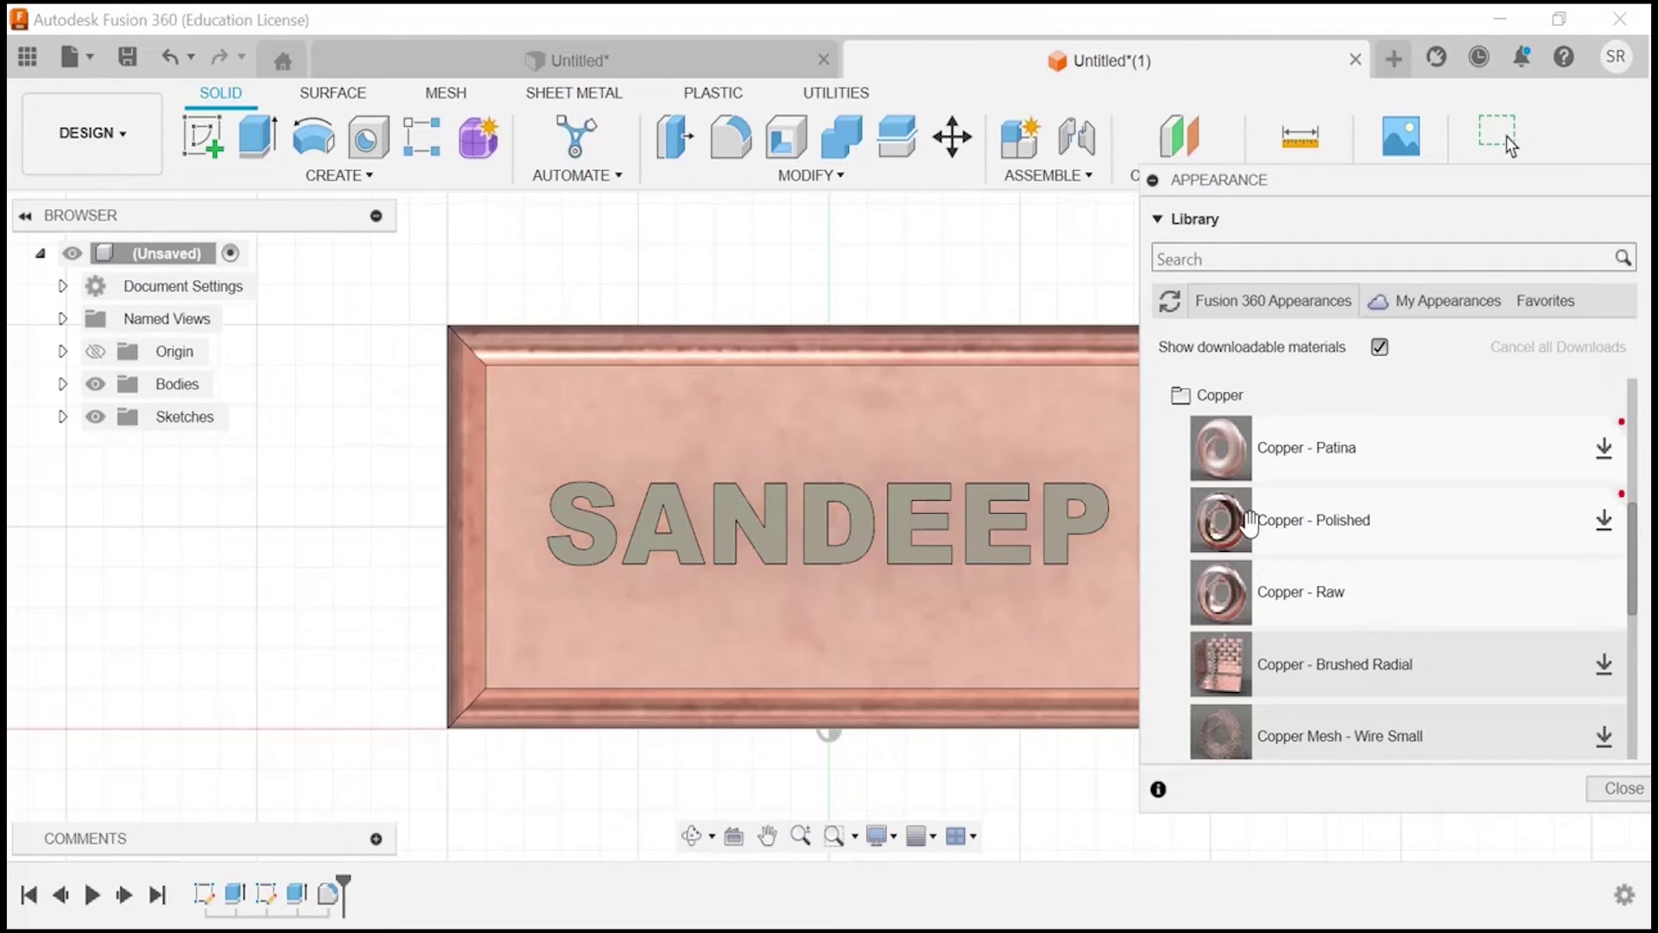
- Browse the chrome, palladium, platinum, silver and stainless appearances in the library's Metal category
{"action": "scroll", "coordinate": [1339, 609], "scroll_direction": "up", "scroll_amount": 2}
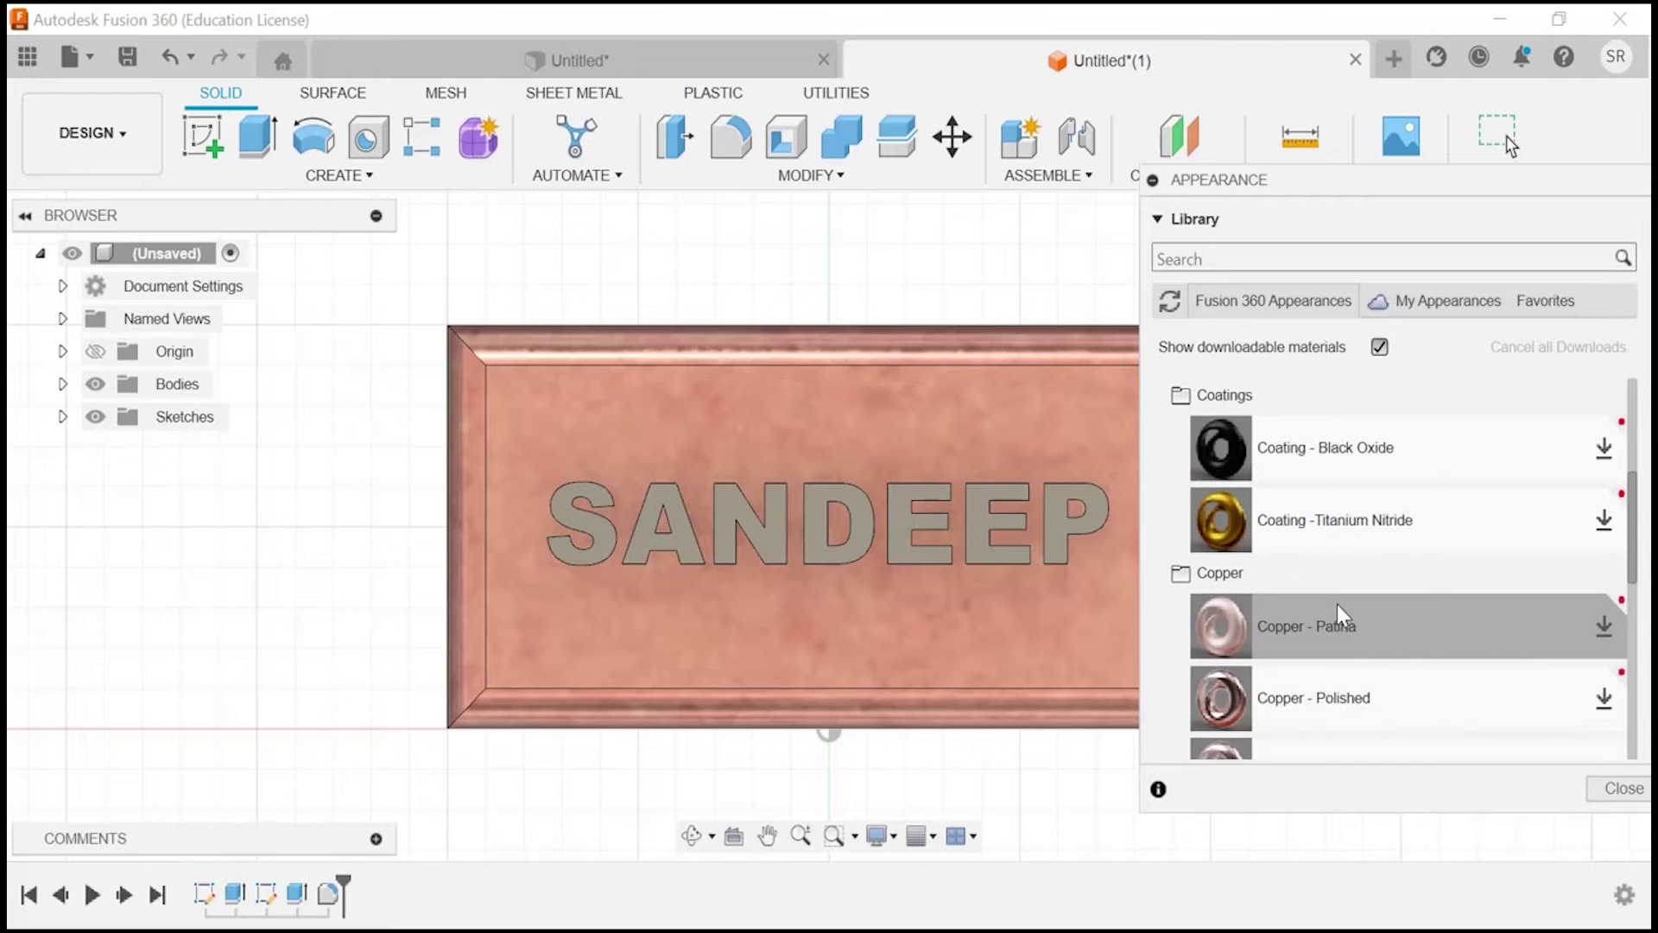
{"action": "scroll", "coordinate": [1337, 601], "scroll_direction": "up", "scroll_amount": 3}
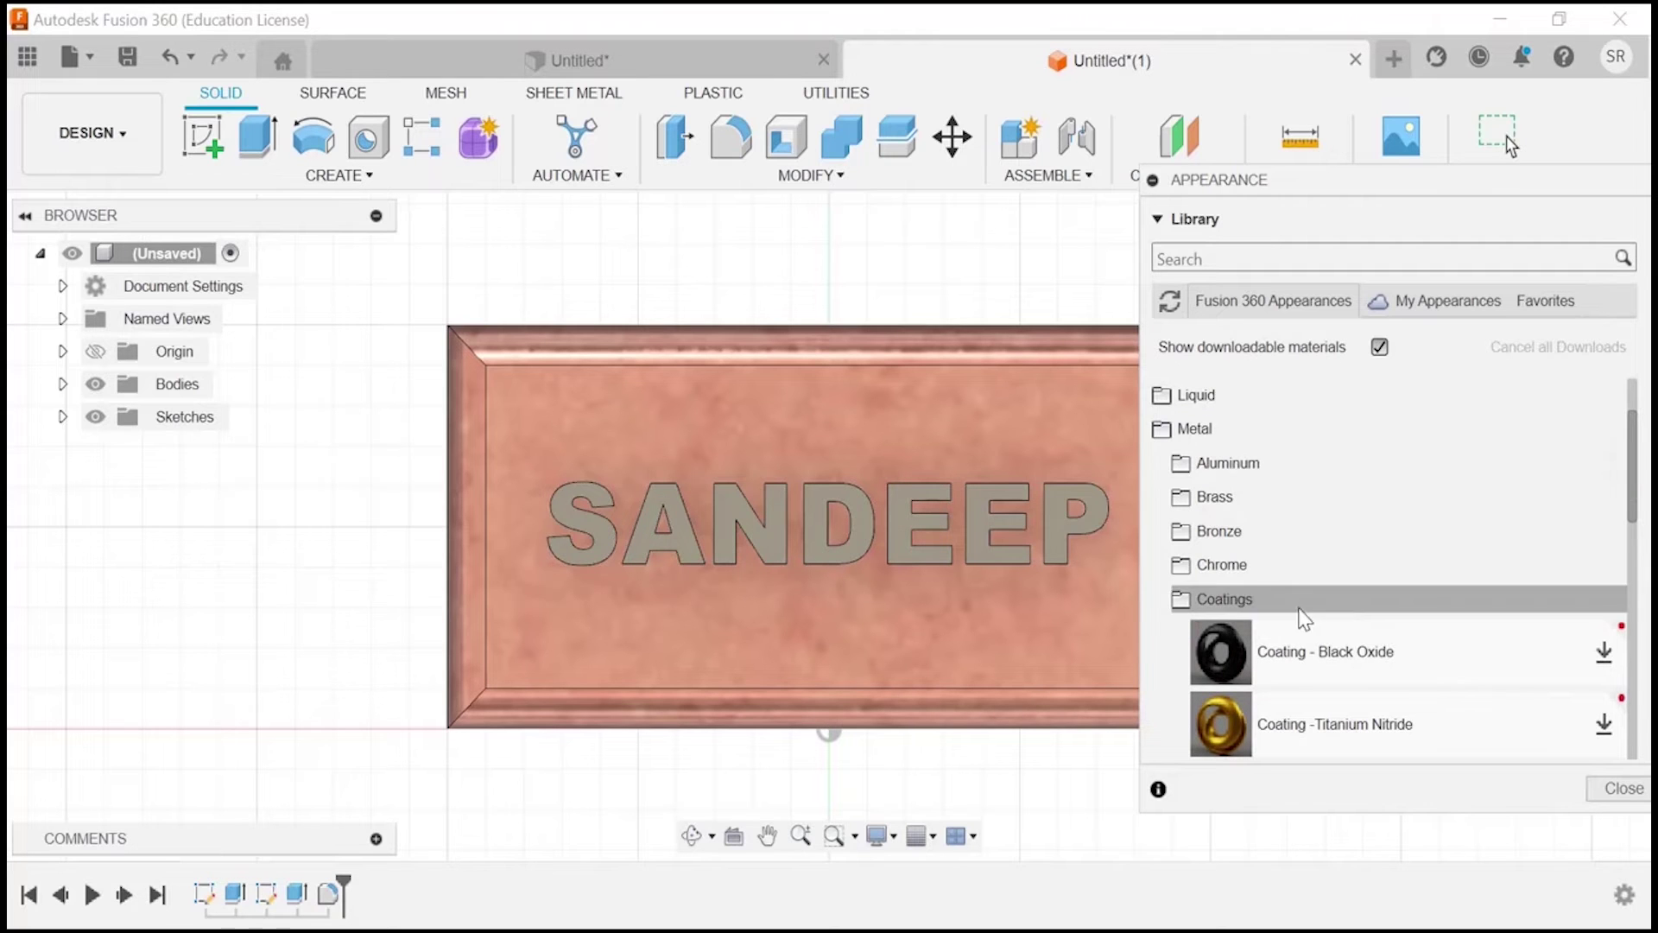
{"action": "left_click", "coordinate": [1256, 574]}
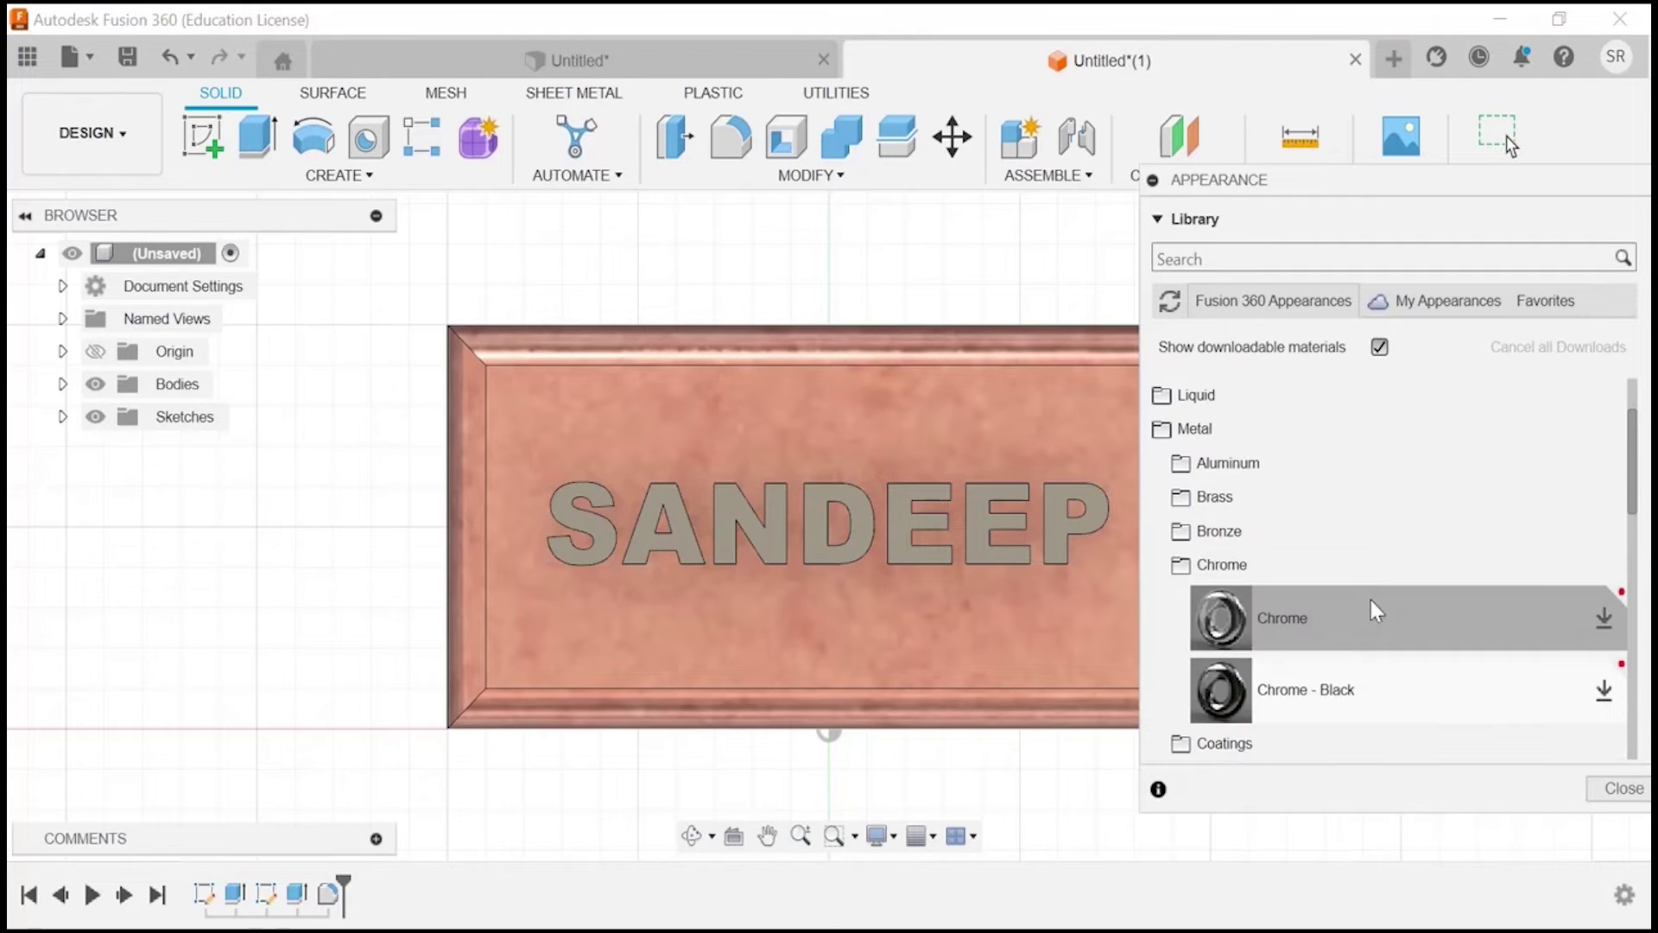
{"action": "scroll", "coordinate": [1378, 615], "scroll_direction": "down", "scroll_amount": 3}
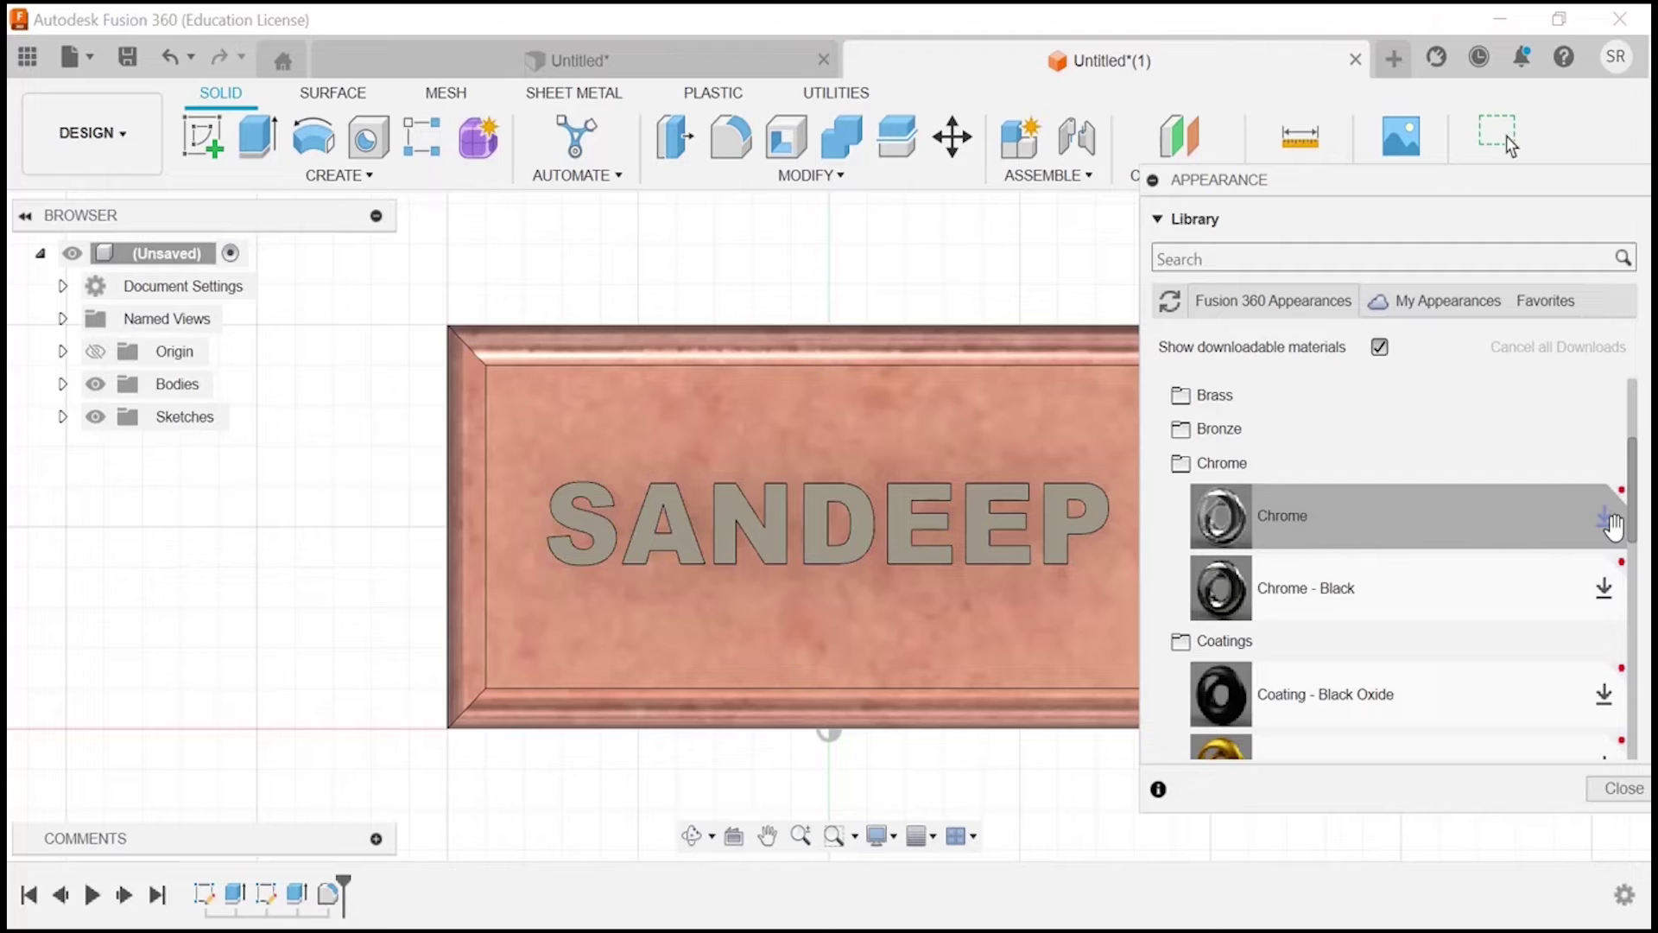
{"action": "scroll", "coordinate": [1312, 527], "scroll_direction": "down", "scroll_amount": 5}
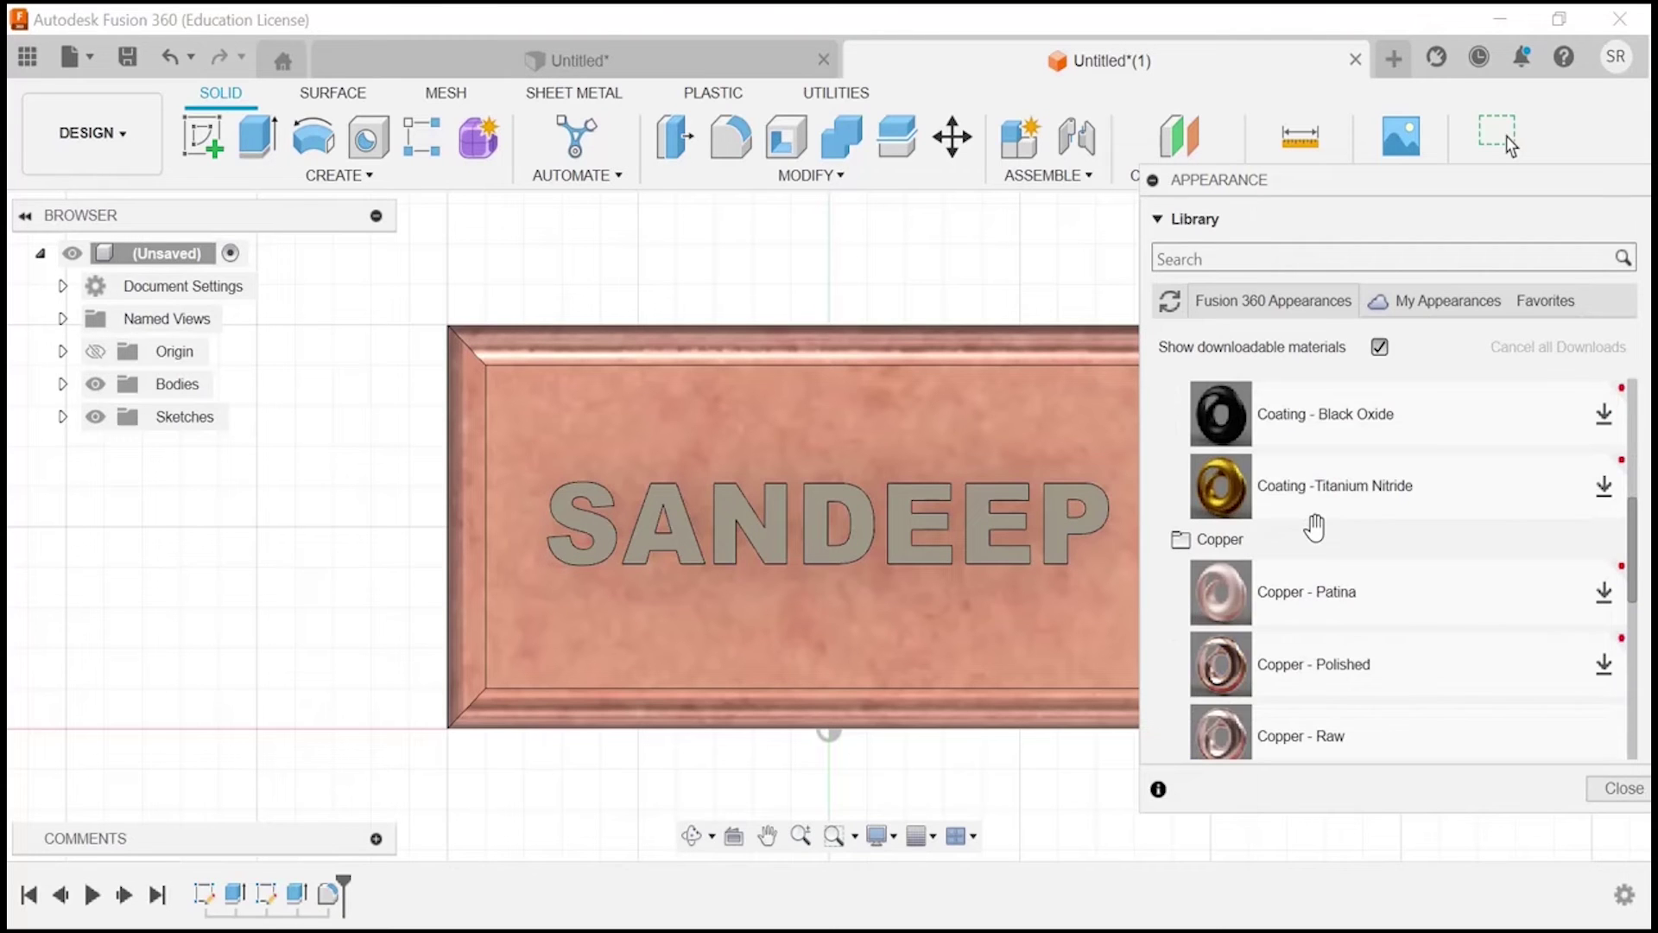
{"action": "scroll", "coordinate": [1385, 581], "scroll_direction": "down", "scroll_amount": 3}
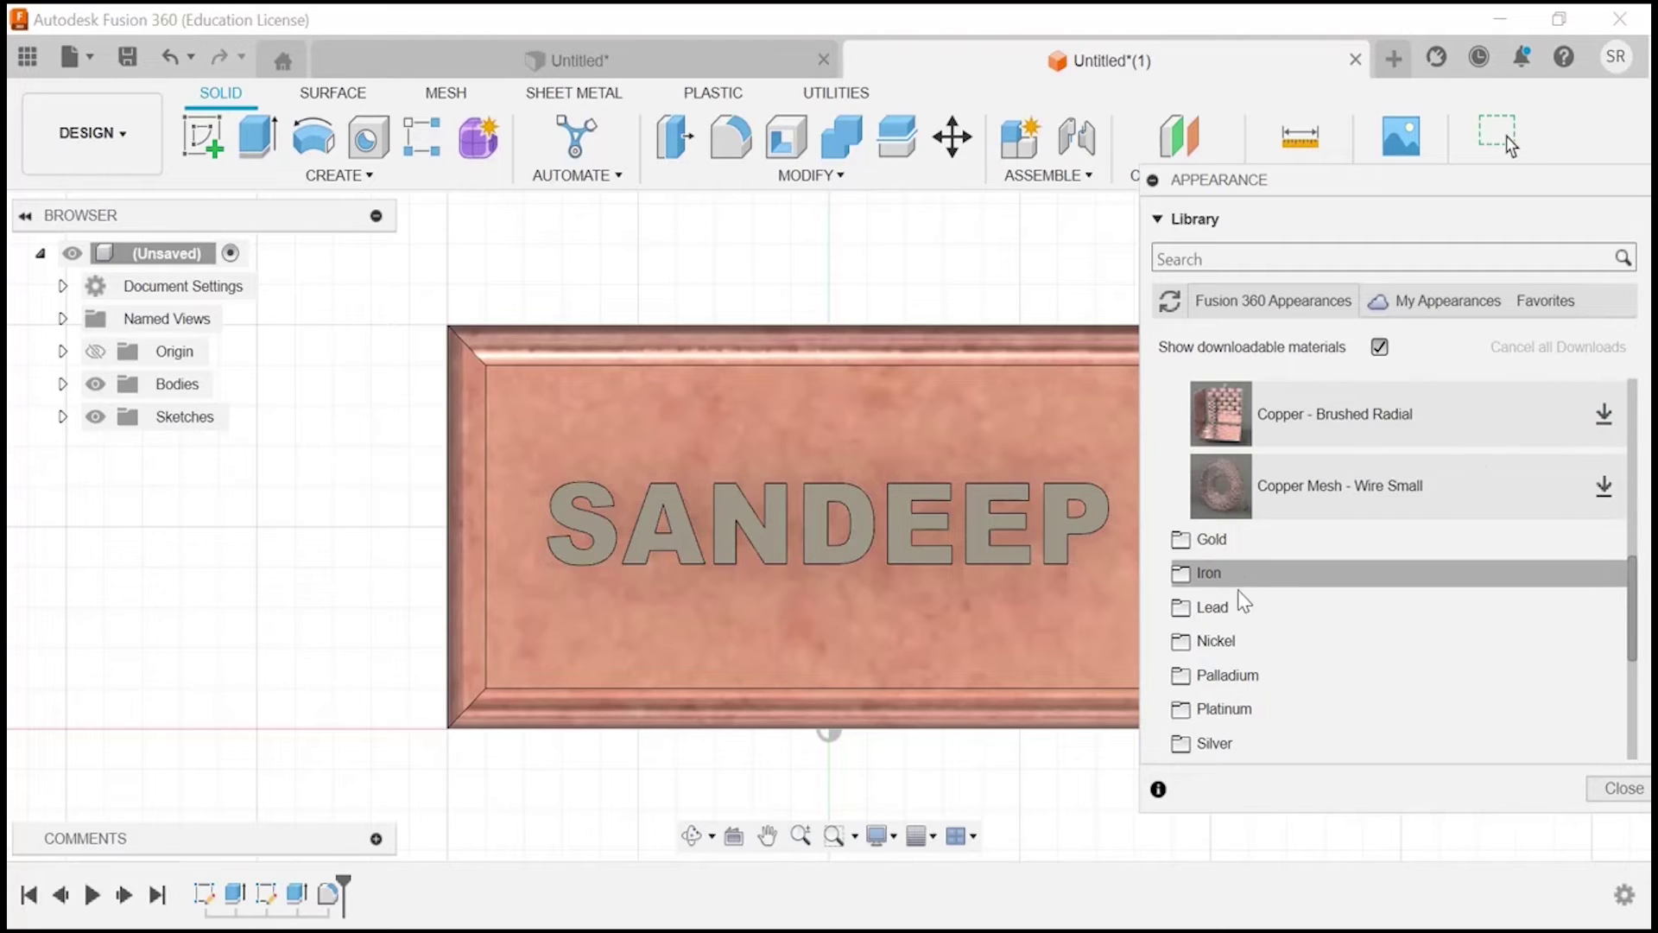
{"action": "left_click", "coordinate": [1231, 675]}
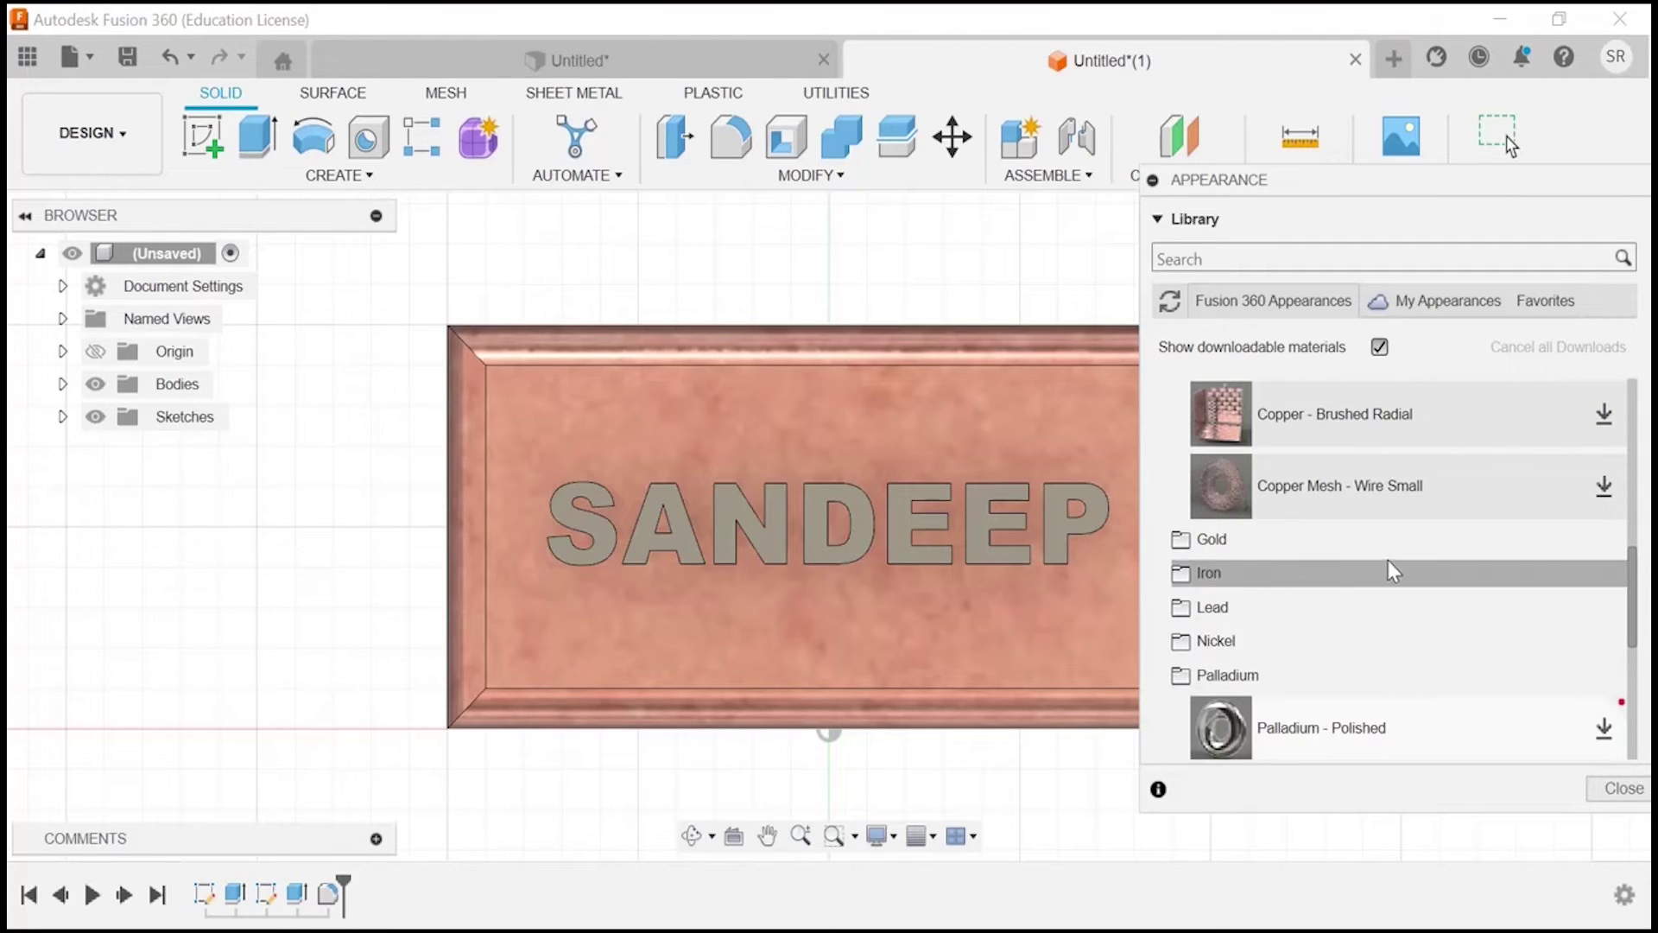
{"action": "scroll", "coordinate": [1387, 562], "scroll_direction": "down", "scroll_amount": 2}
{"action": "left_click", "coordinate": [1249, 679]}
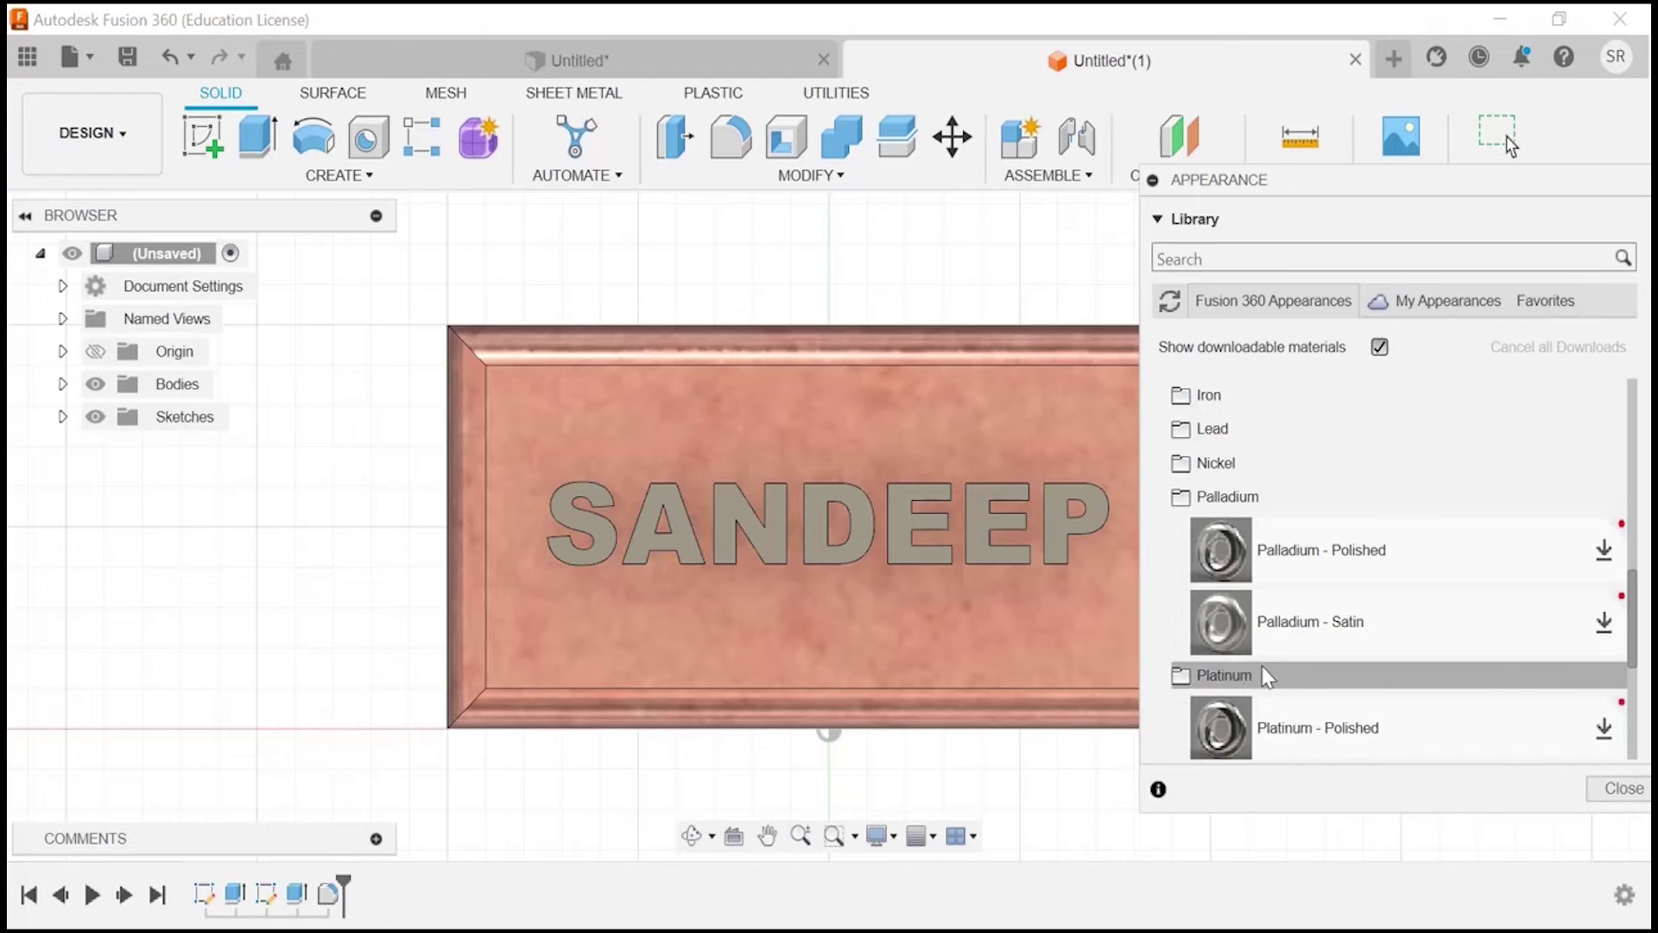
{"action": "scroll", "coordinate": [1370, 597], "scroll_direction": "down", "scroll_amount": 3}
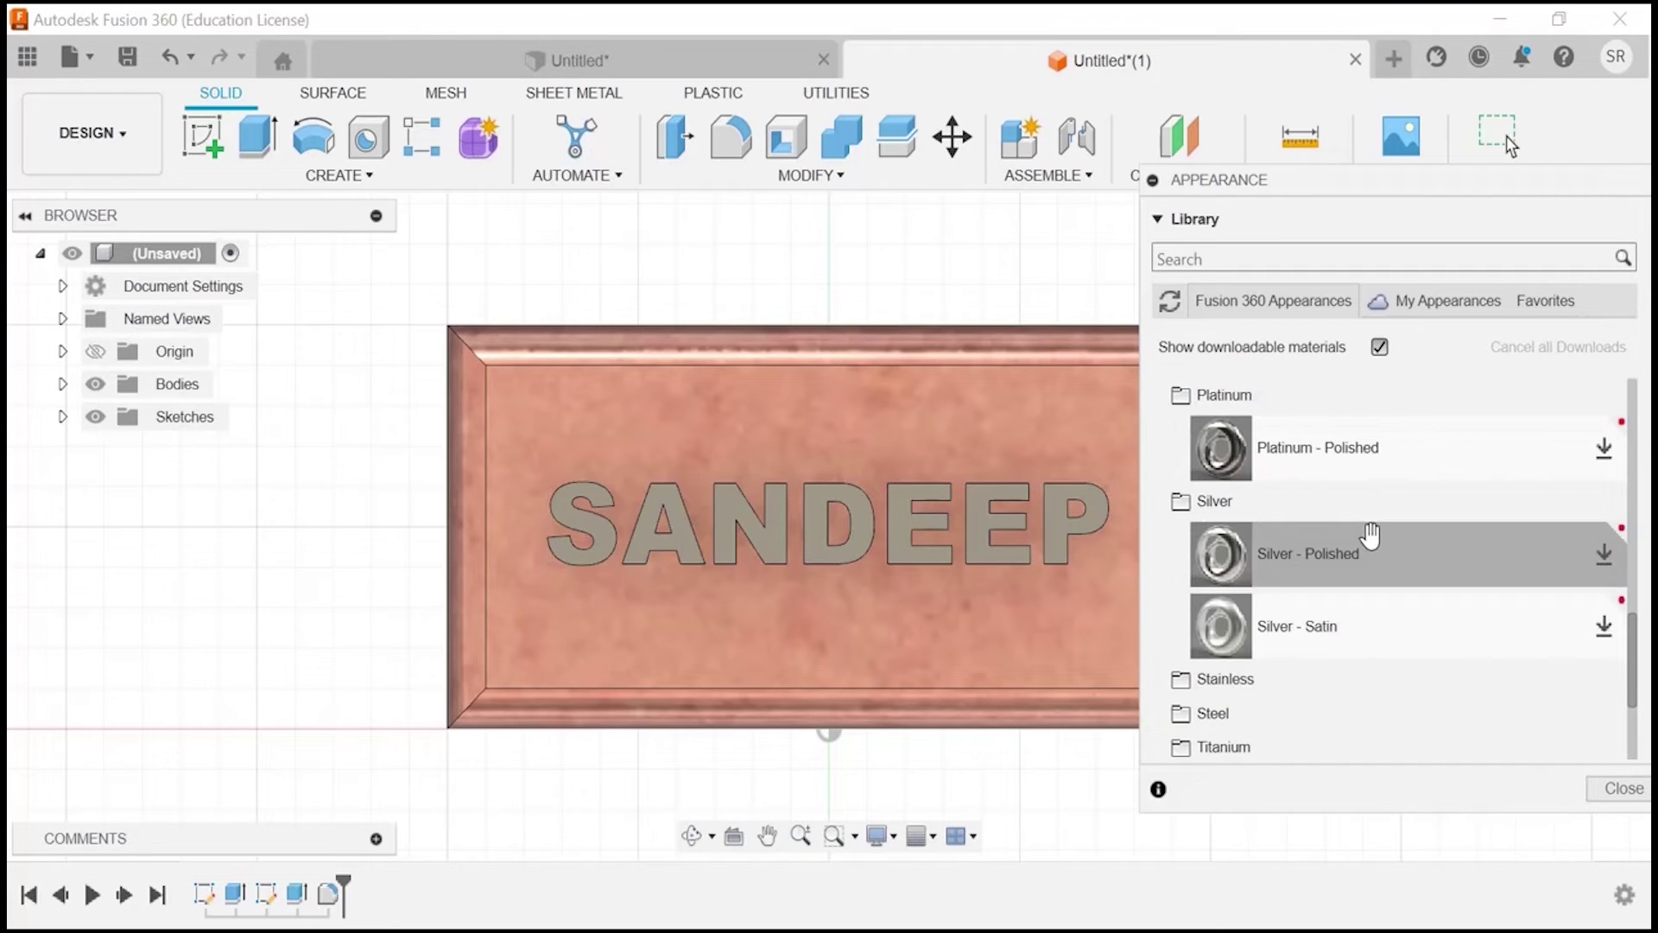
{"action": "left_click", "coordinate": [1250, 682]}
{"action": "scroll", "coordinate": [1313, 604], "scroll_direction": "down", "scroll_amount": 3}
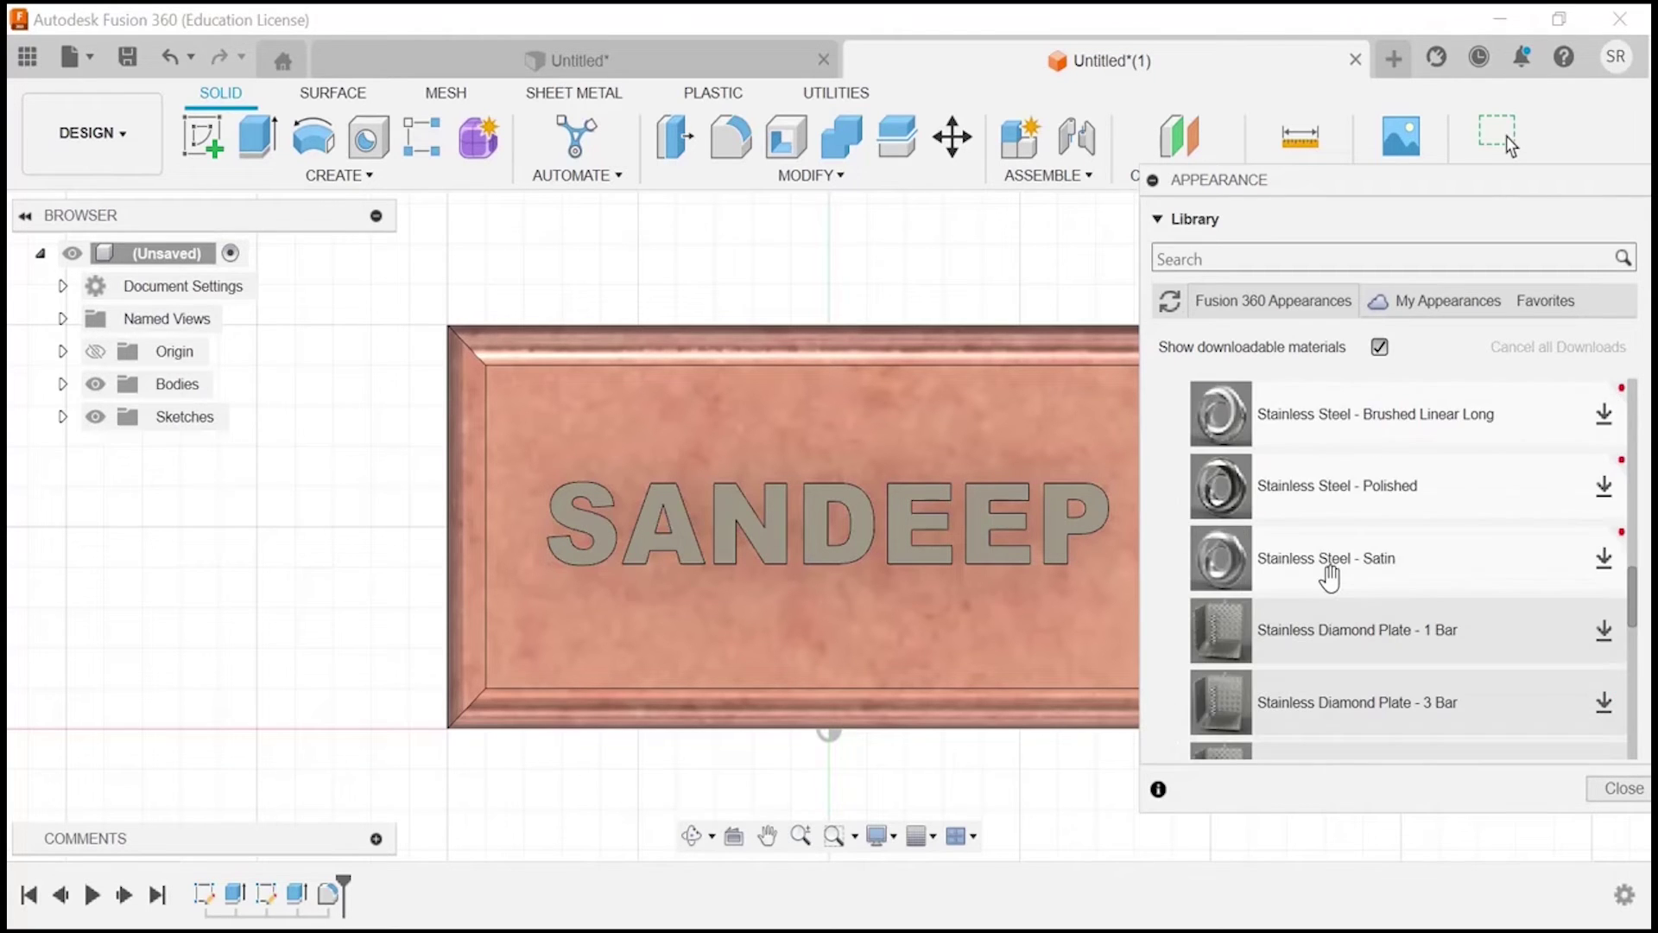
{"action": "scroll", "coordinate": [1325, 578], "scroll_direction": "down", "scroll_amount": 3}
{"action": "scroll", "coordinate": [1339, 570], "scroll_direction": "up", "scroll_amount": 10}
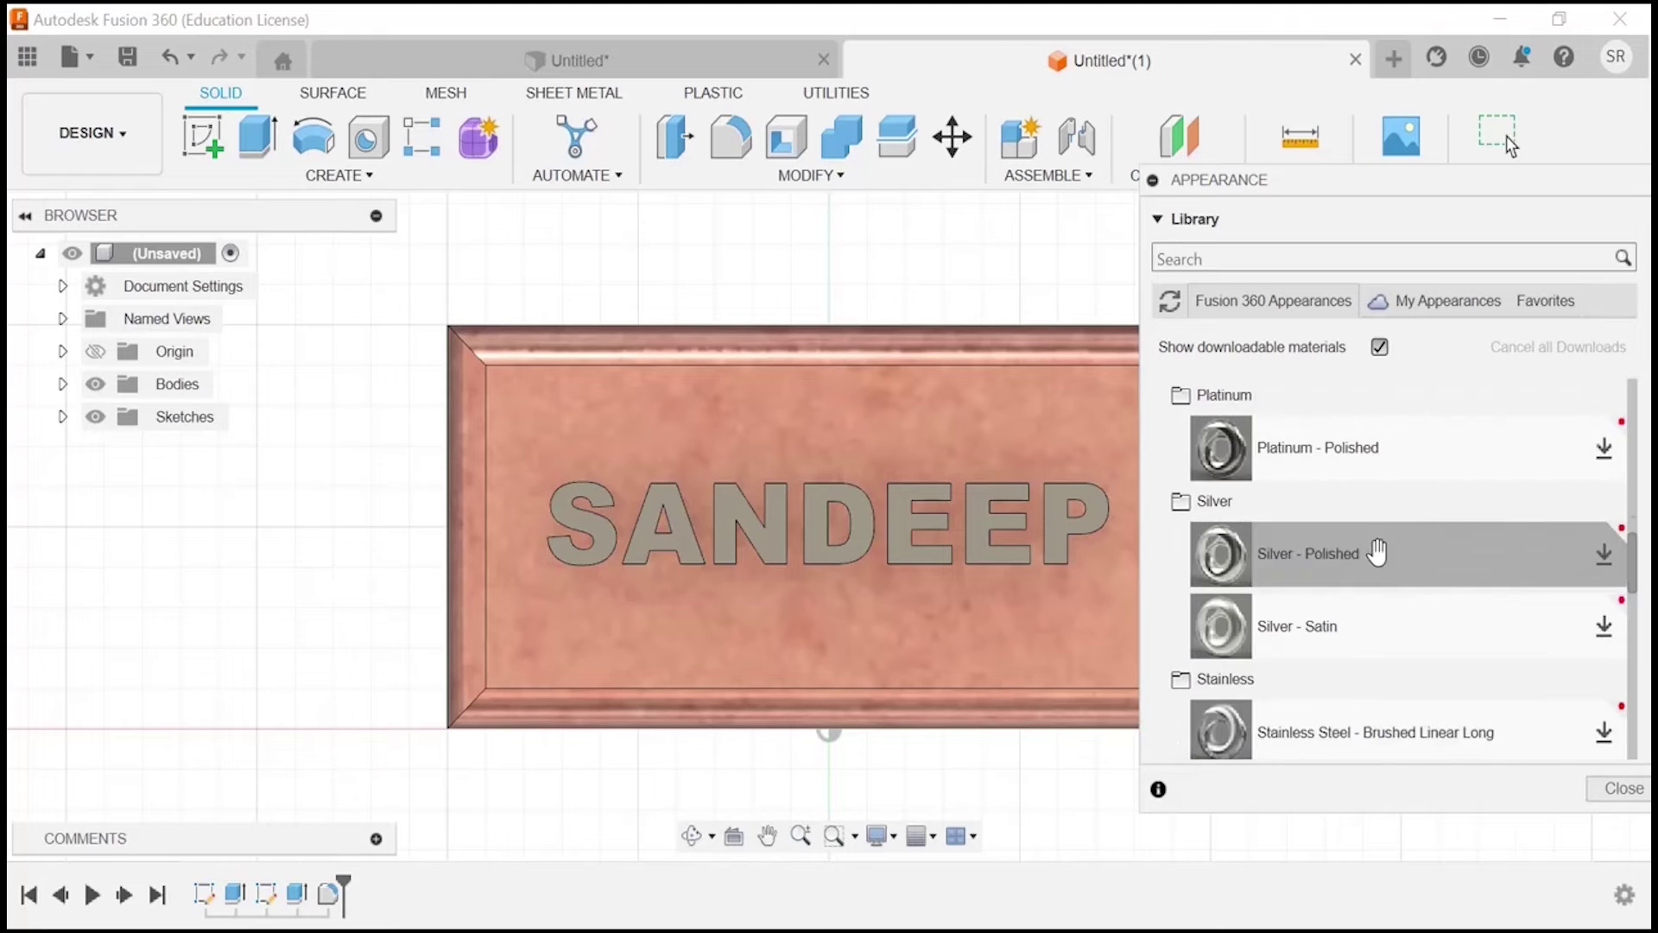
{"action": "scroll", "coordinate": [1377, 549], "scroll_direction": "up", "scroll_amount": 10}
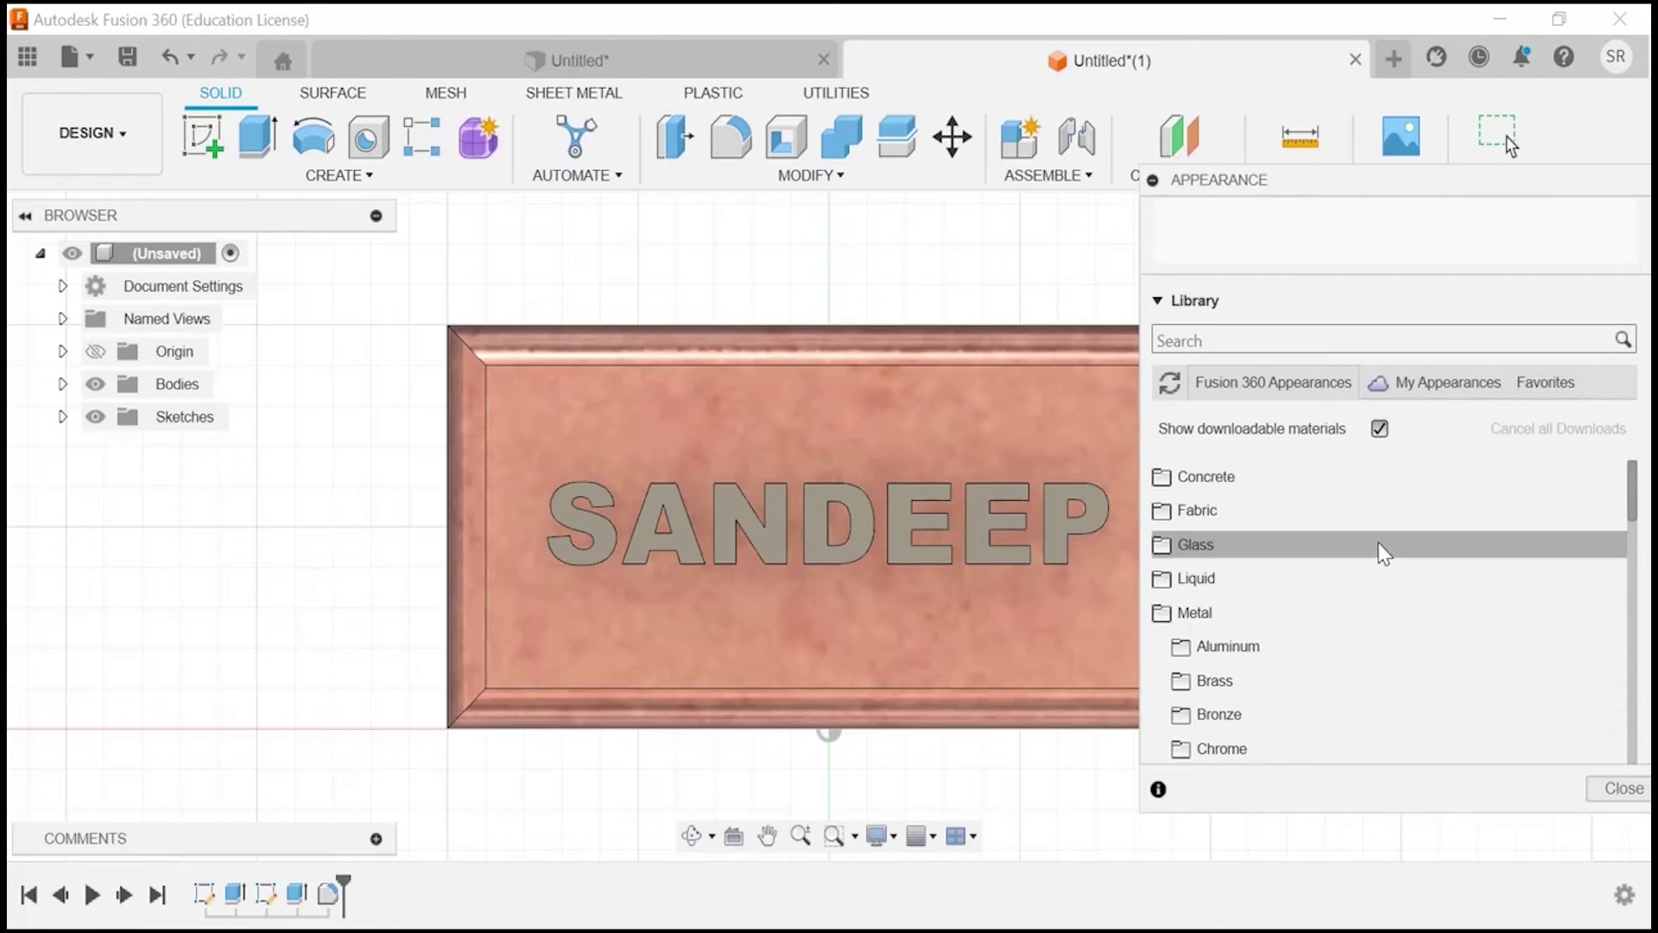
- Download Glass - Medium Color, Glass - Light Color (Blue) and Glass - Medium Color (Blue) from the Glass category's Color Density group
{"action": "left_click", "coordinate": [1303, 553]}
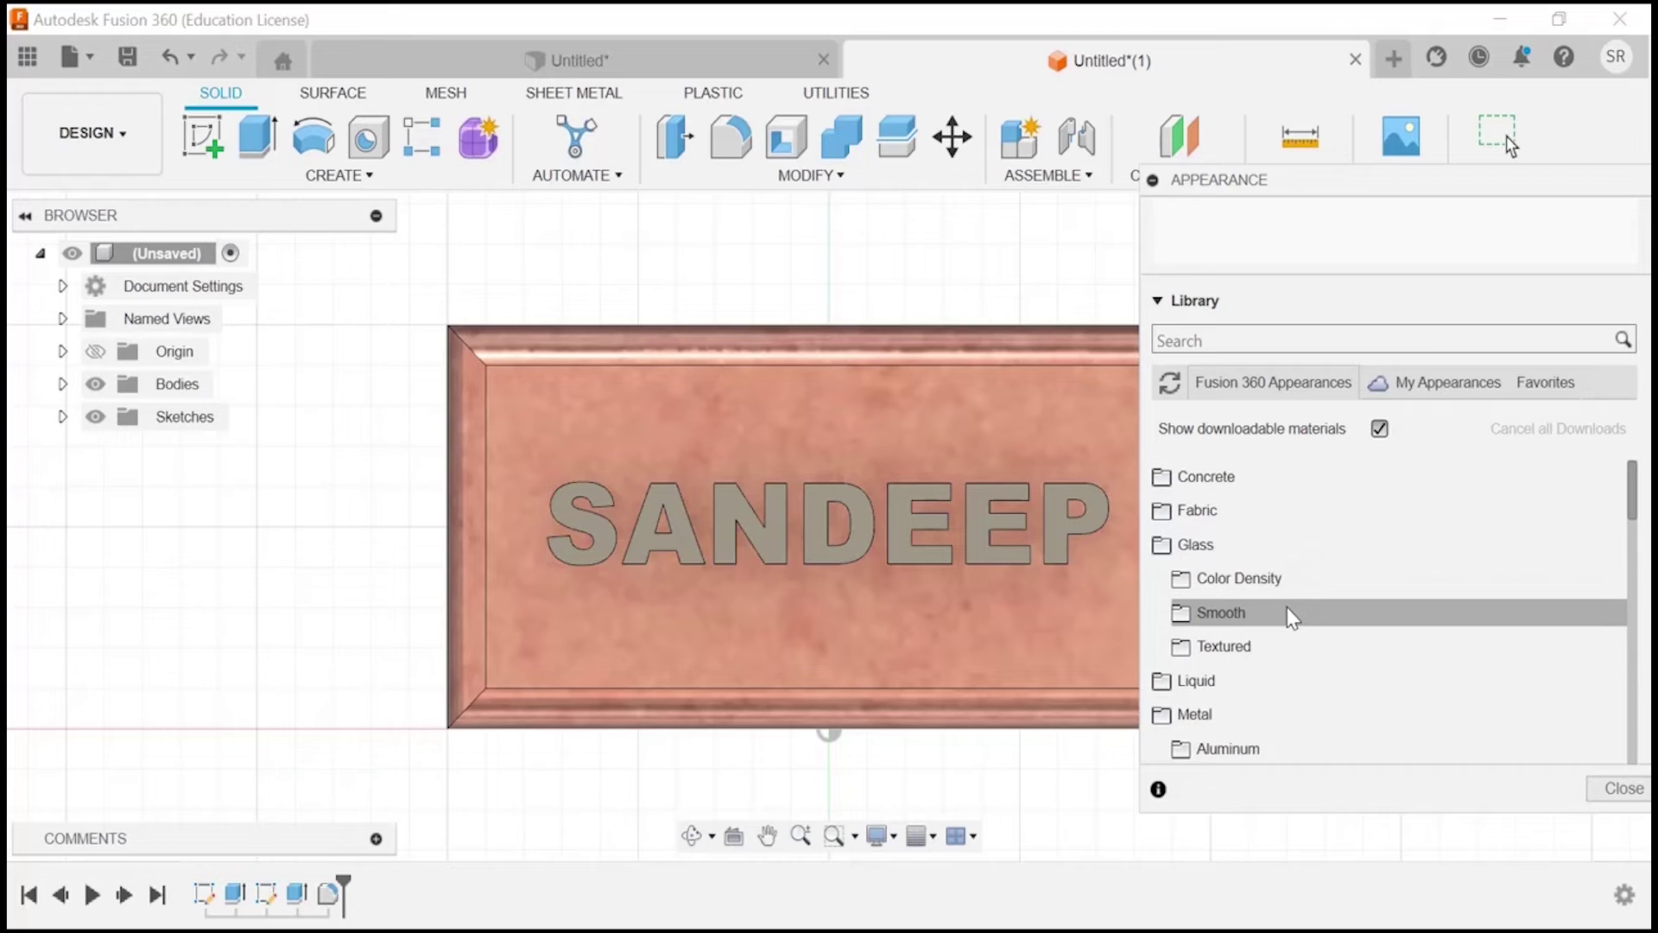
{"action": "left_click", "coordinate": [1276, 647]}
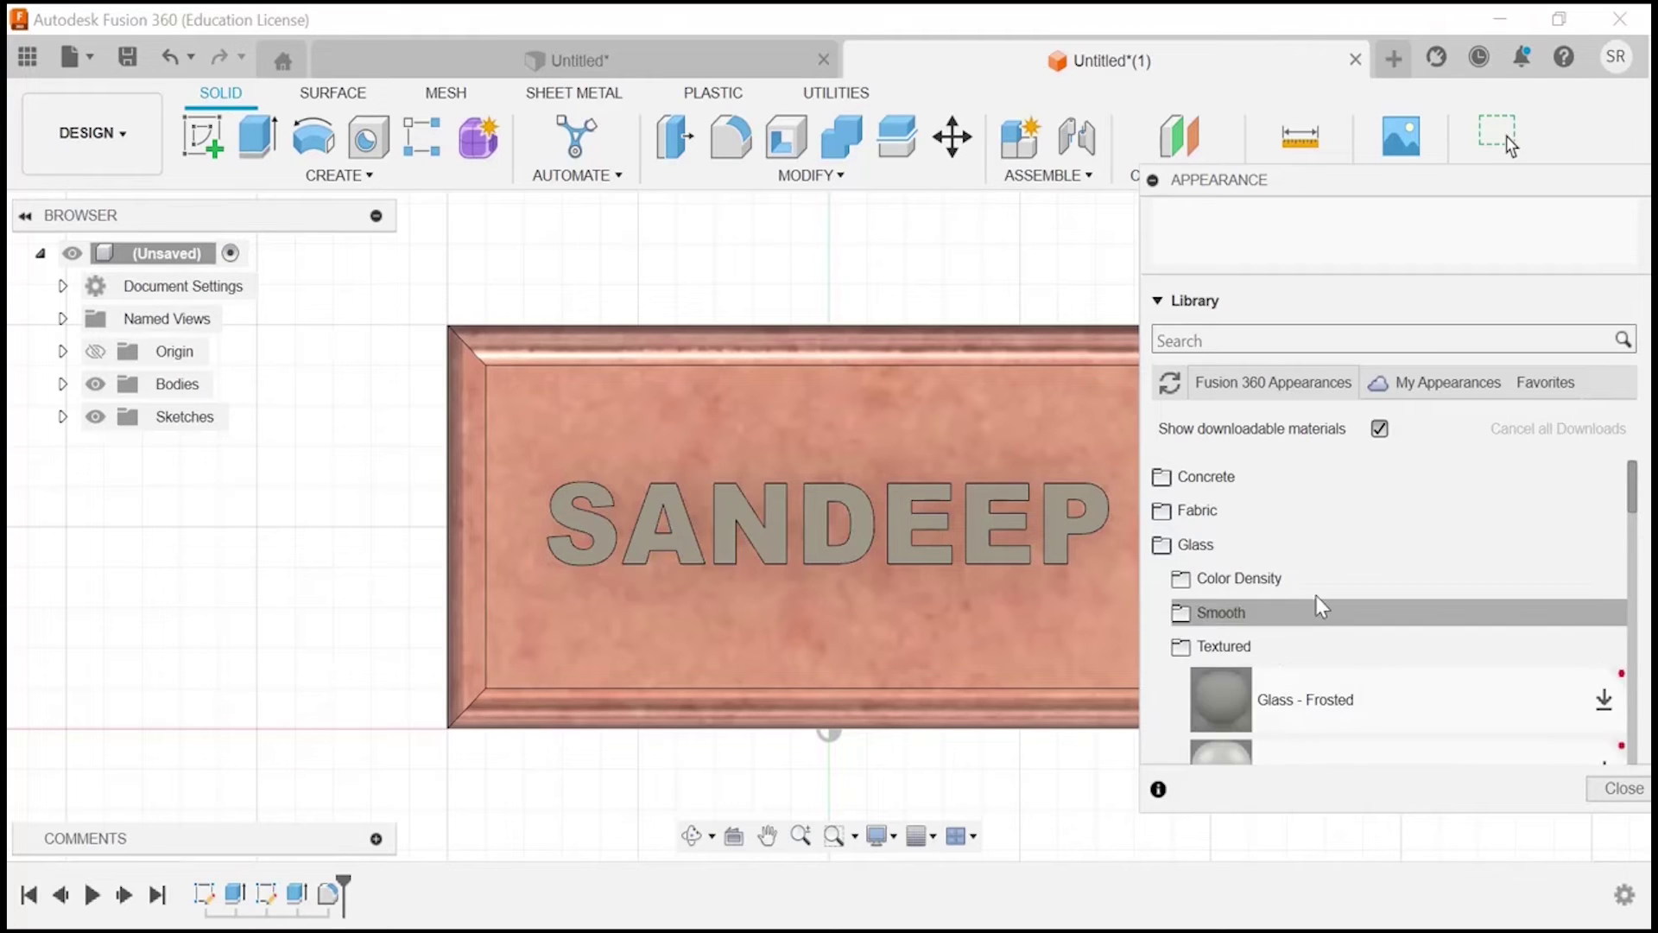
{"action": "scroll", "coordinate": [1318, 605], "scroll_direction": "down", "scroll_amount": 3}
{"action": "scroll", "coordinate": [1320, 604], "scroll_direction": "down", "scroll_amount": 10}
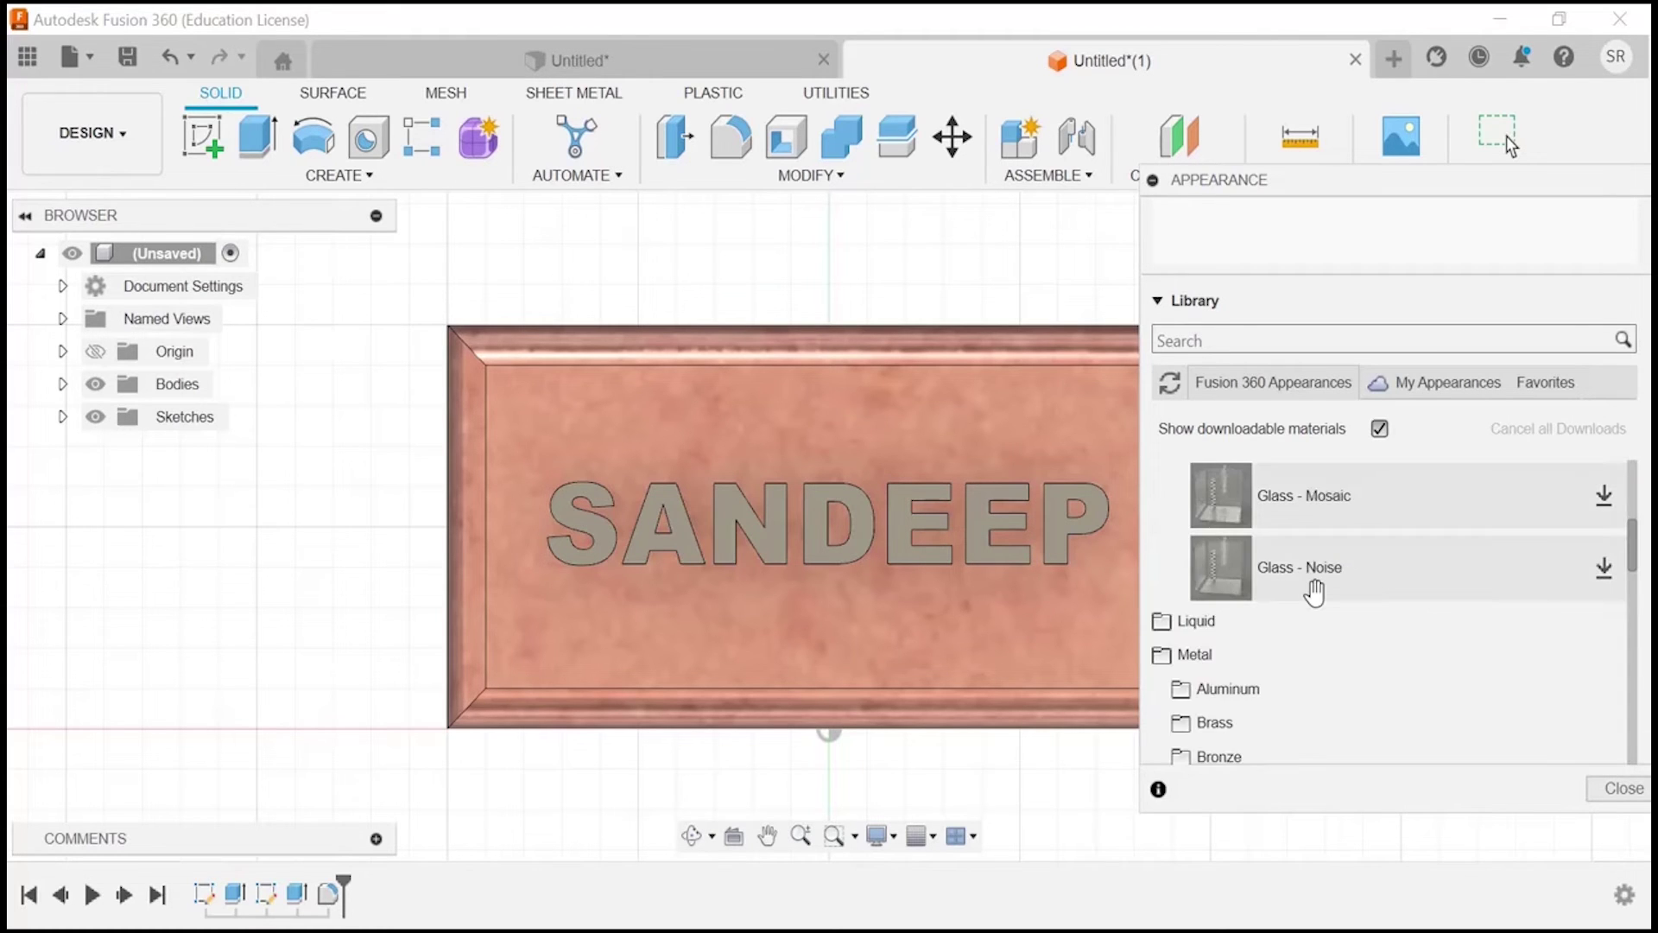
{"action": "scroll", "coordinate": [1314, 594], "scroll_direction": "up", "scroll_amount": 12}
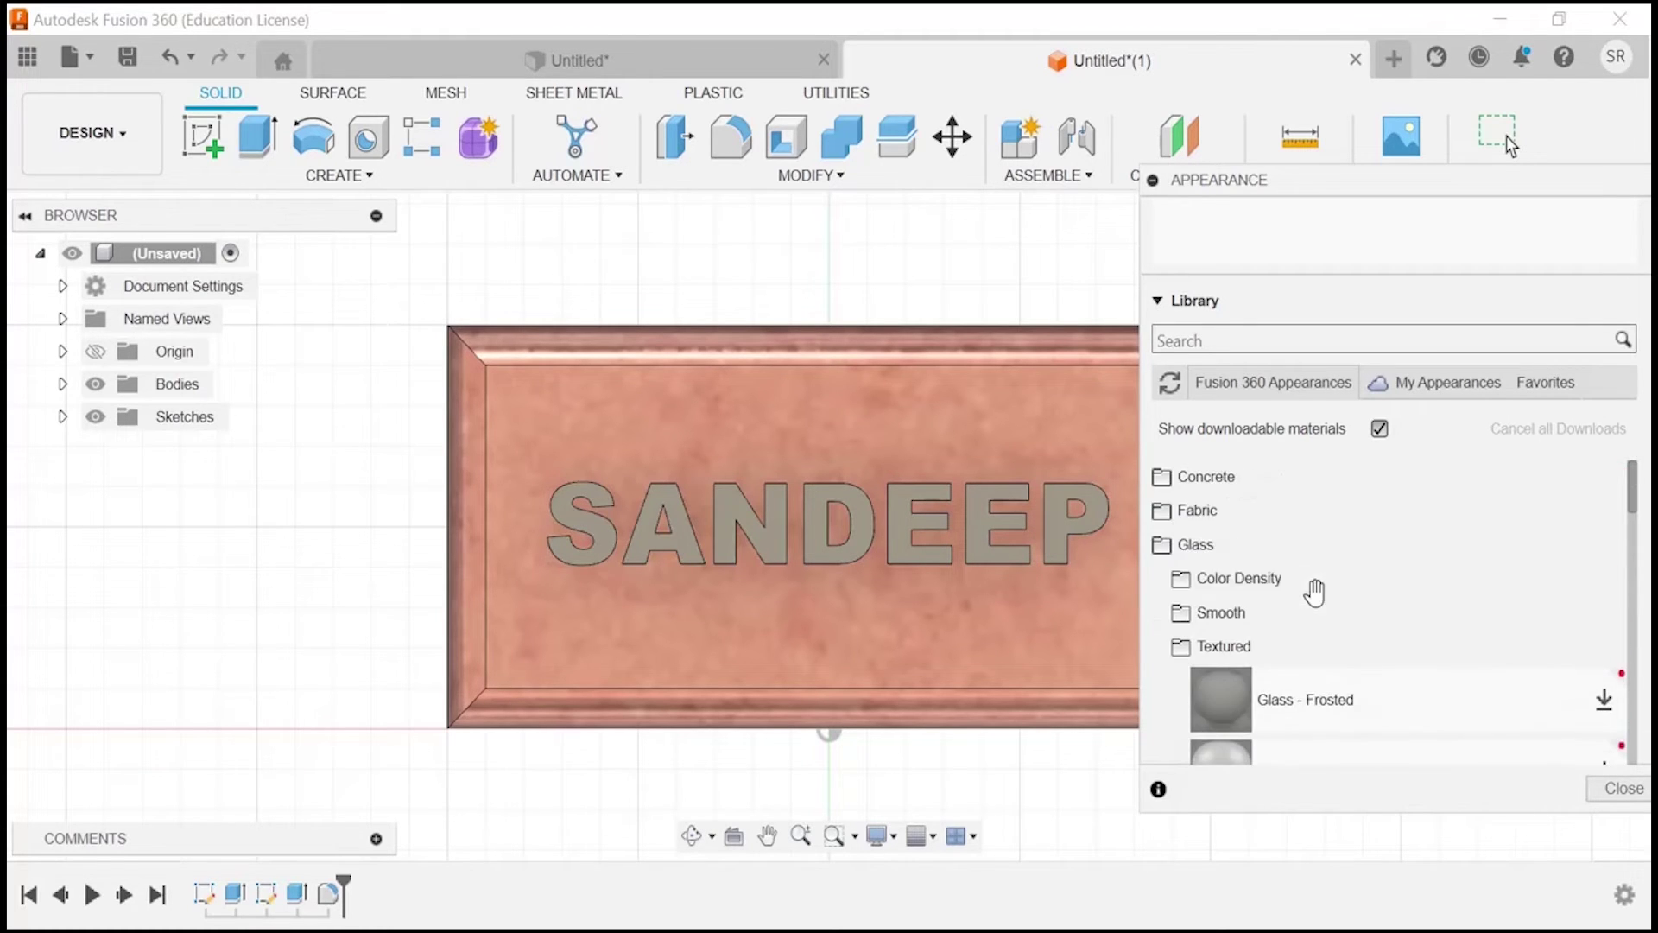
{"action": "left_click", "coordinate": [1258, 585]}
{"action": "scroll", "coordinate": [1382, 622], "scroll_direction": "down", "scroll_amount": 2}
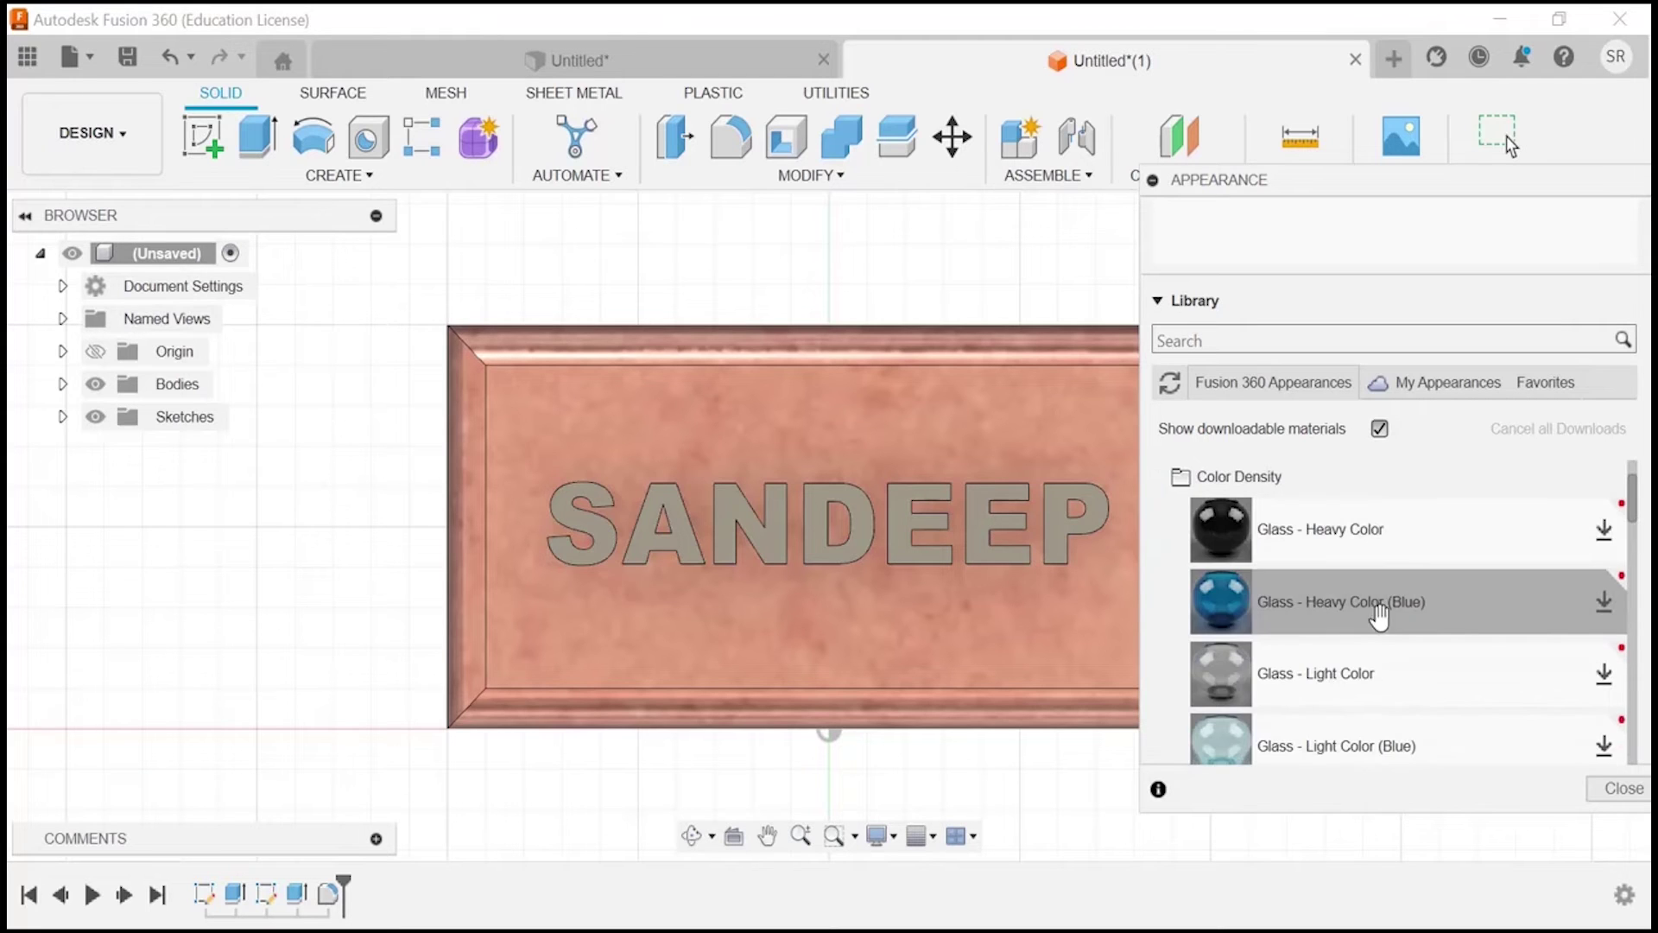
{"action": "scroll", "coordinate": [1486, 646], "scroll_direction": "down", "scroll_amount": 2}
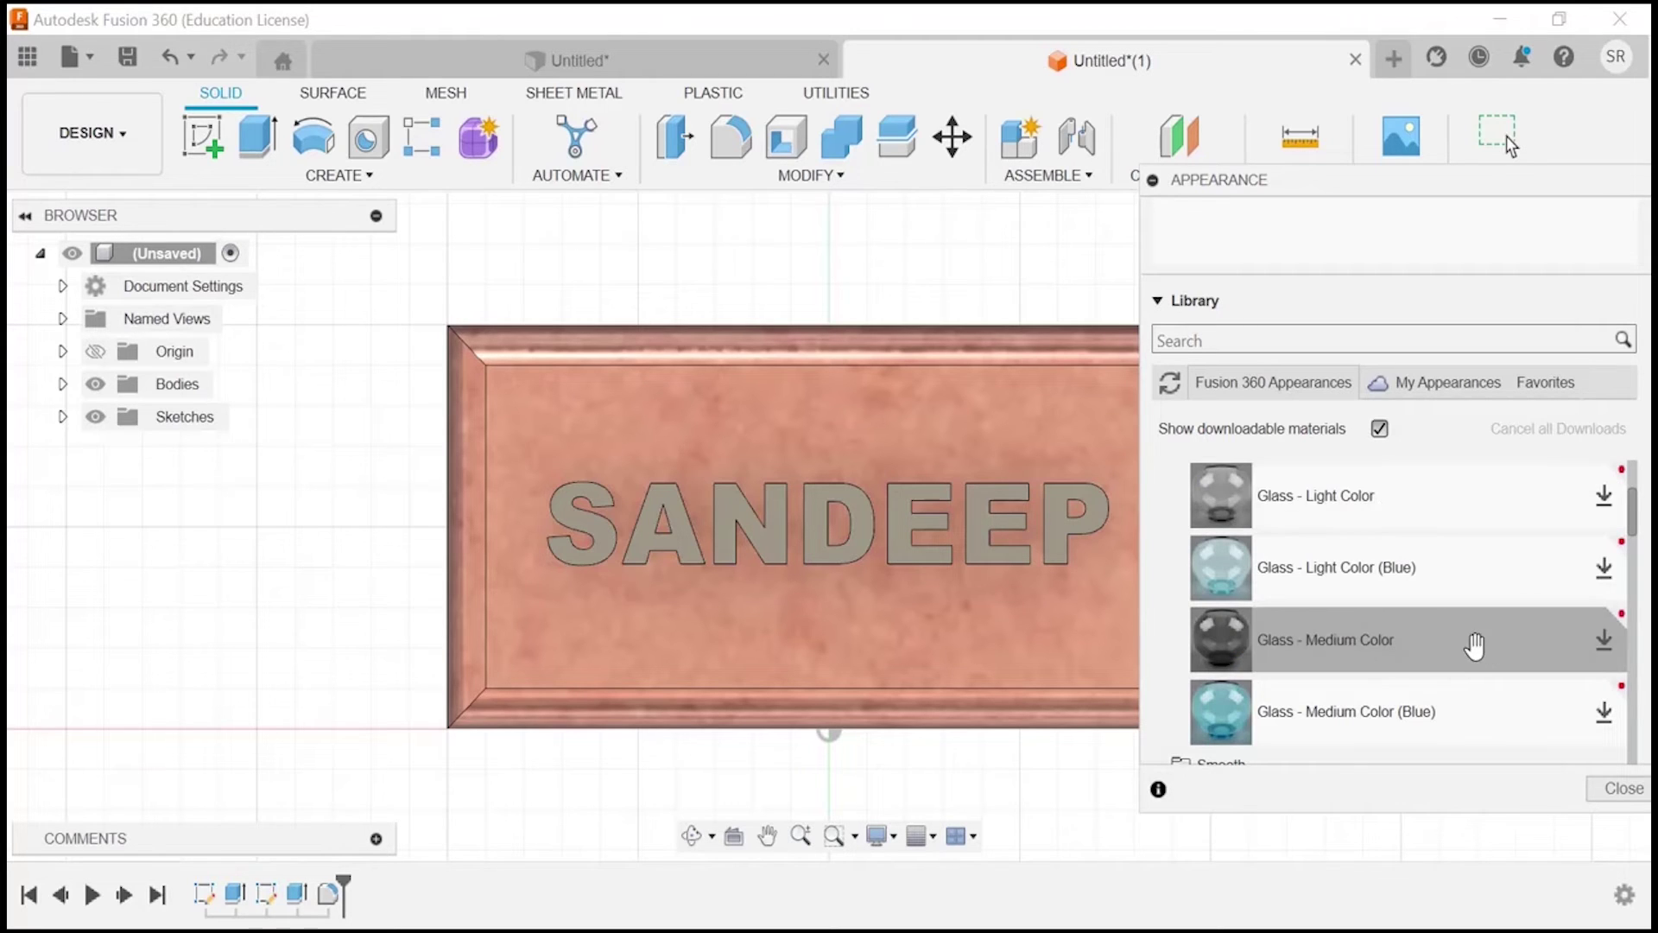
{"action": "left_click", "coordinate": [1605, 639]}
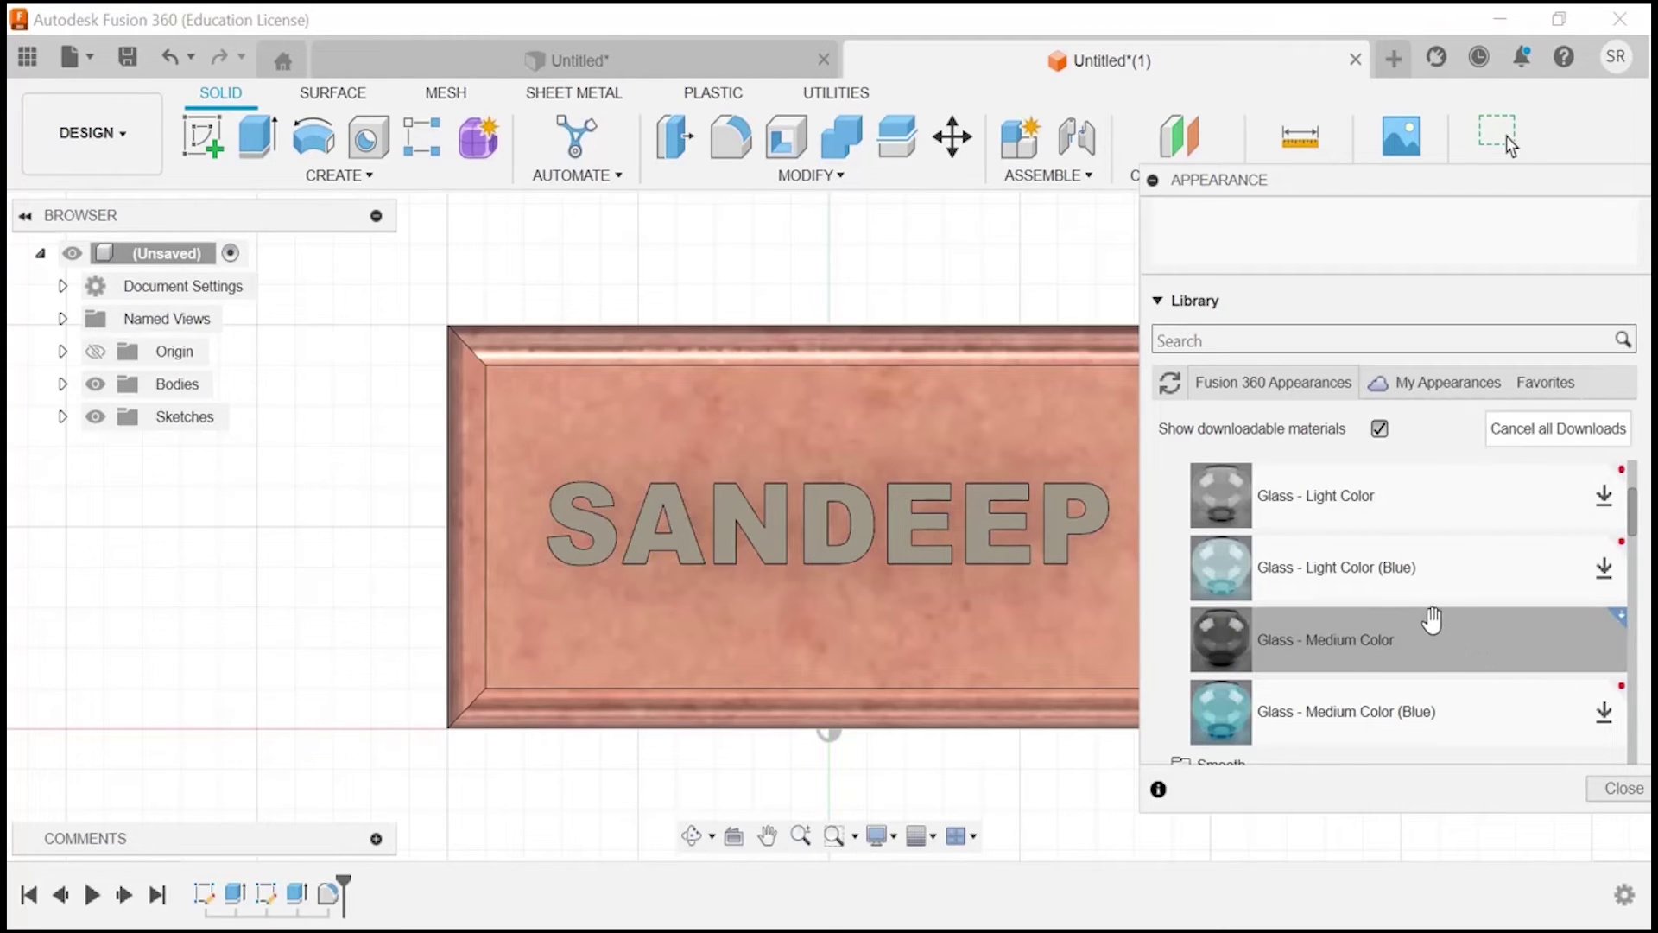
{"action": "left_click", "coordinate": [1610, 569]}
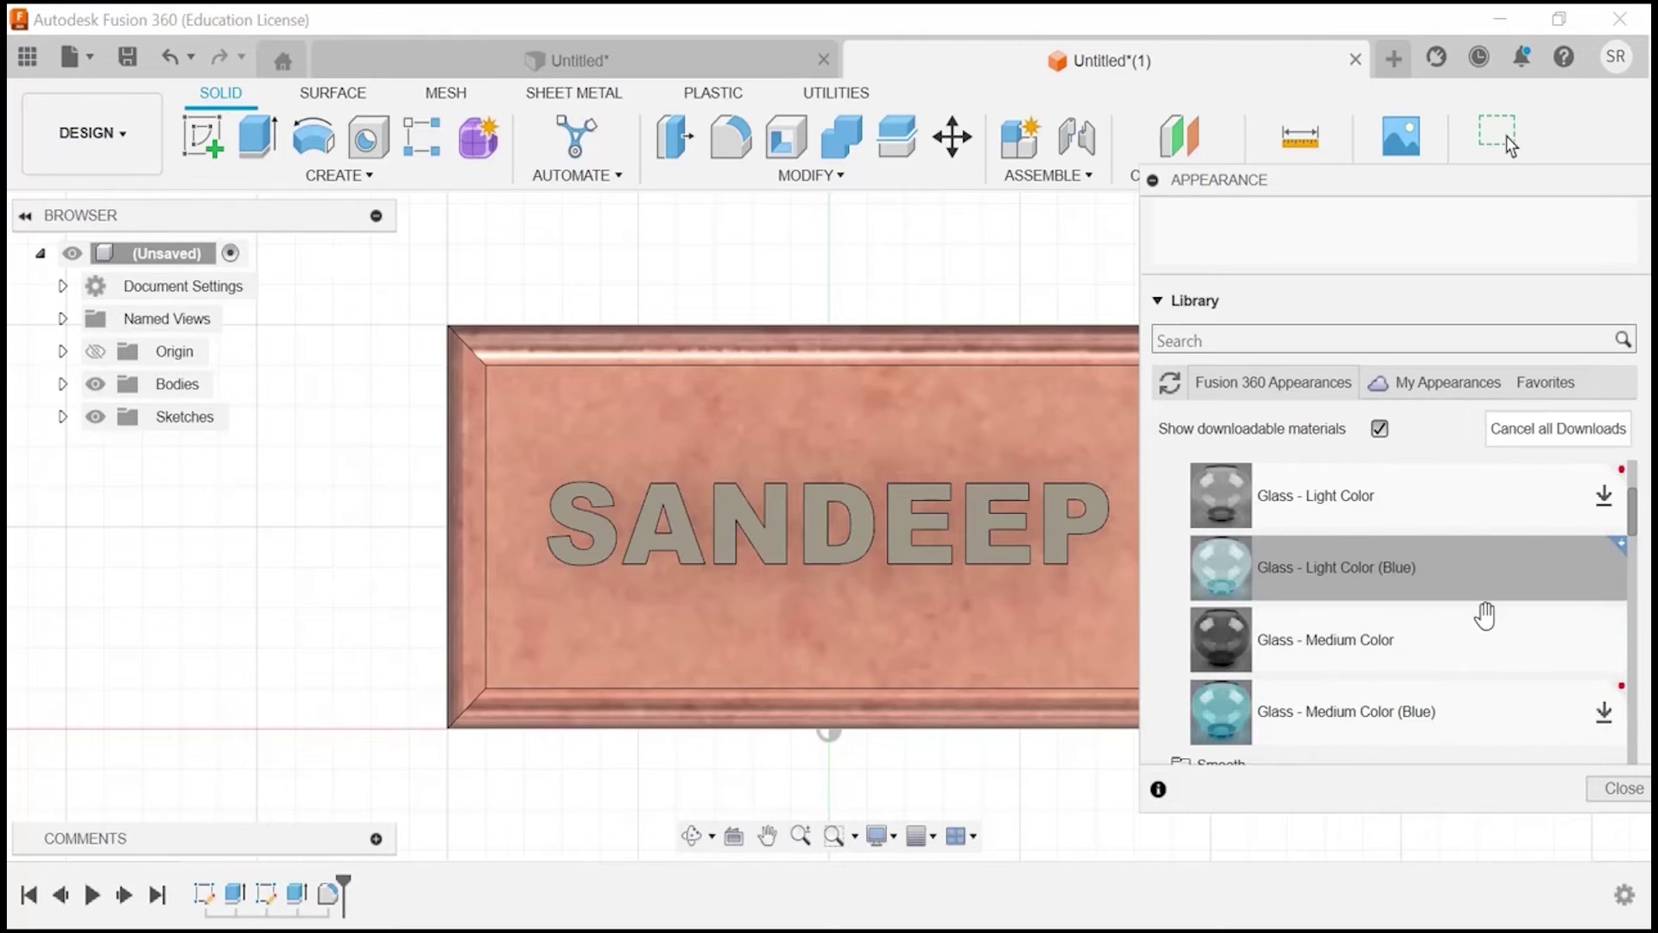
{"action": "left_click", "coordinate": [1602, 713]}
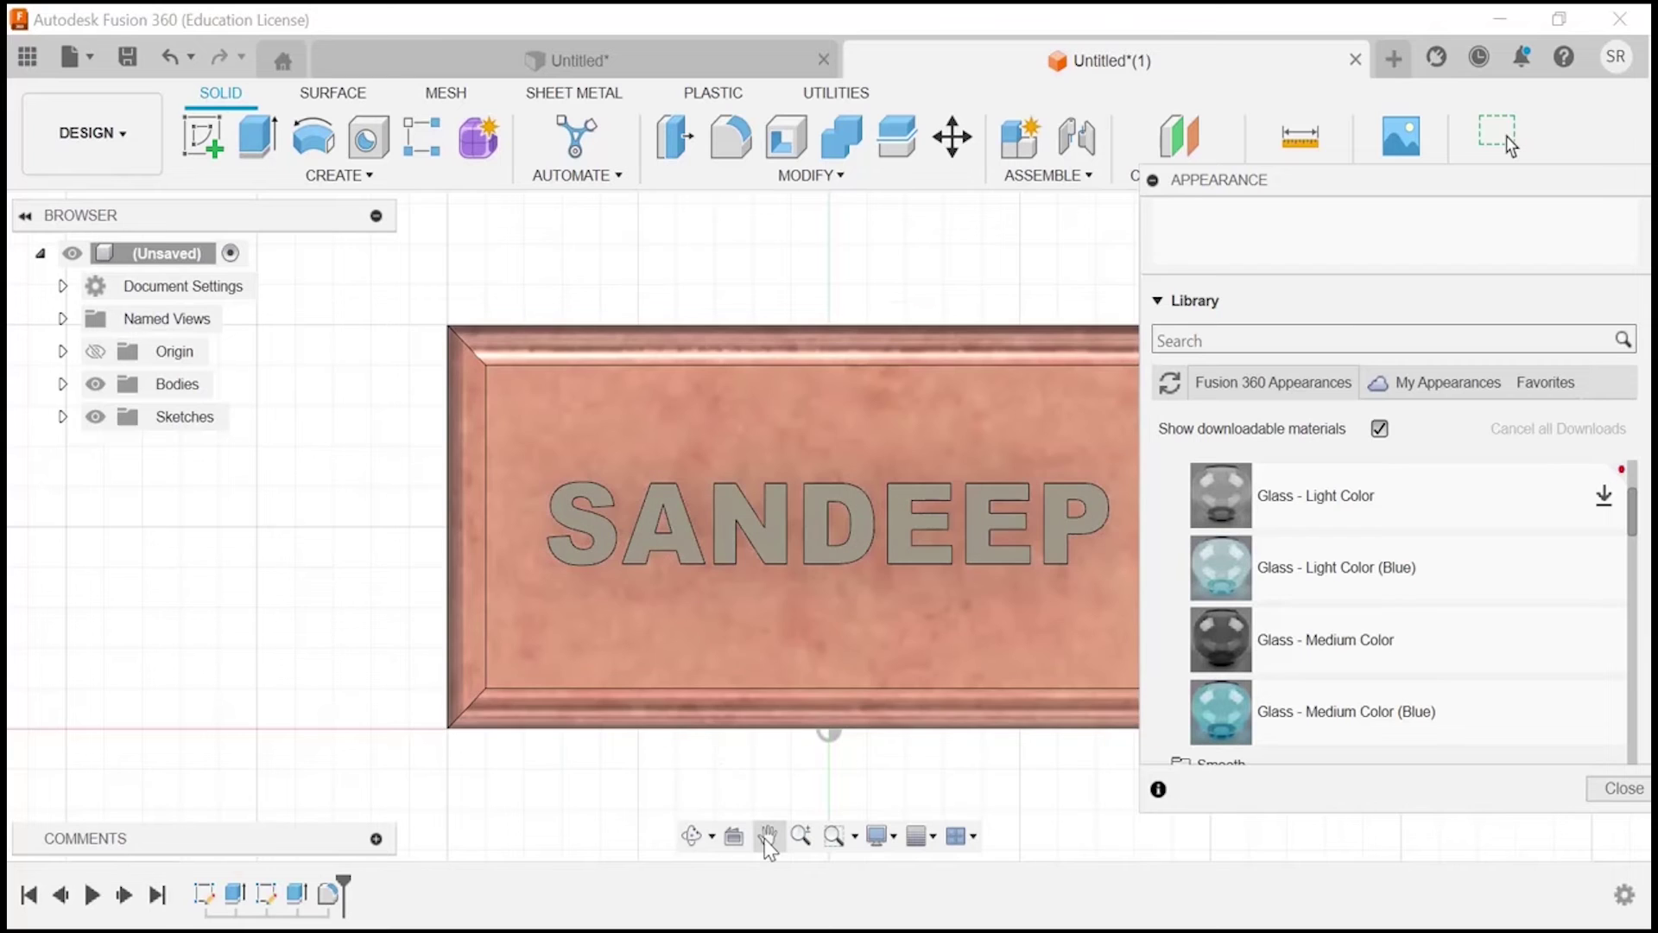
- Apply the Glass - Medium Color (Blue) appearance to every raised letter of the name and close the Appearance settings
{"action": "left_click", "coordinate": [765, 838]}
{"action": "left_click_drag", "start_coordinate": [929, 548], "coordinate": [780, 539]}
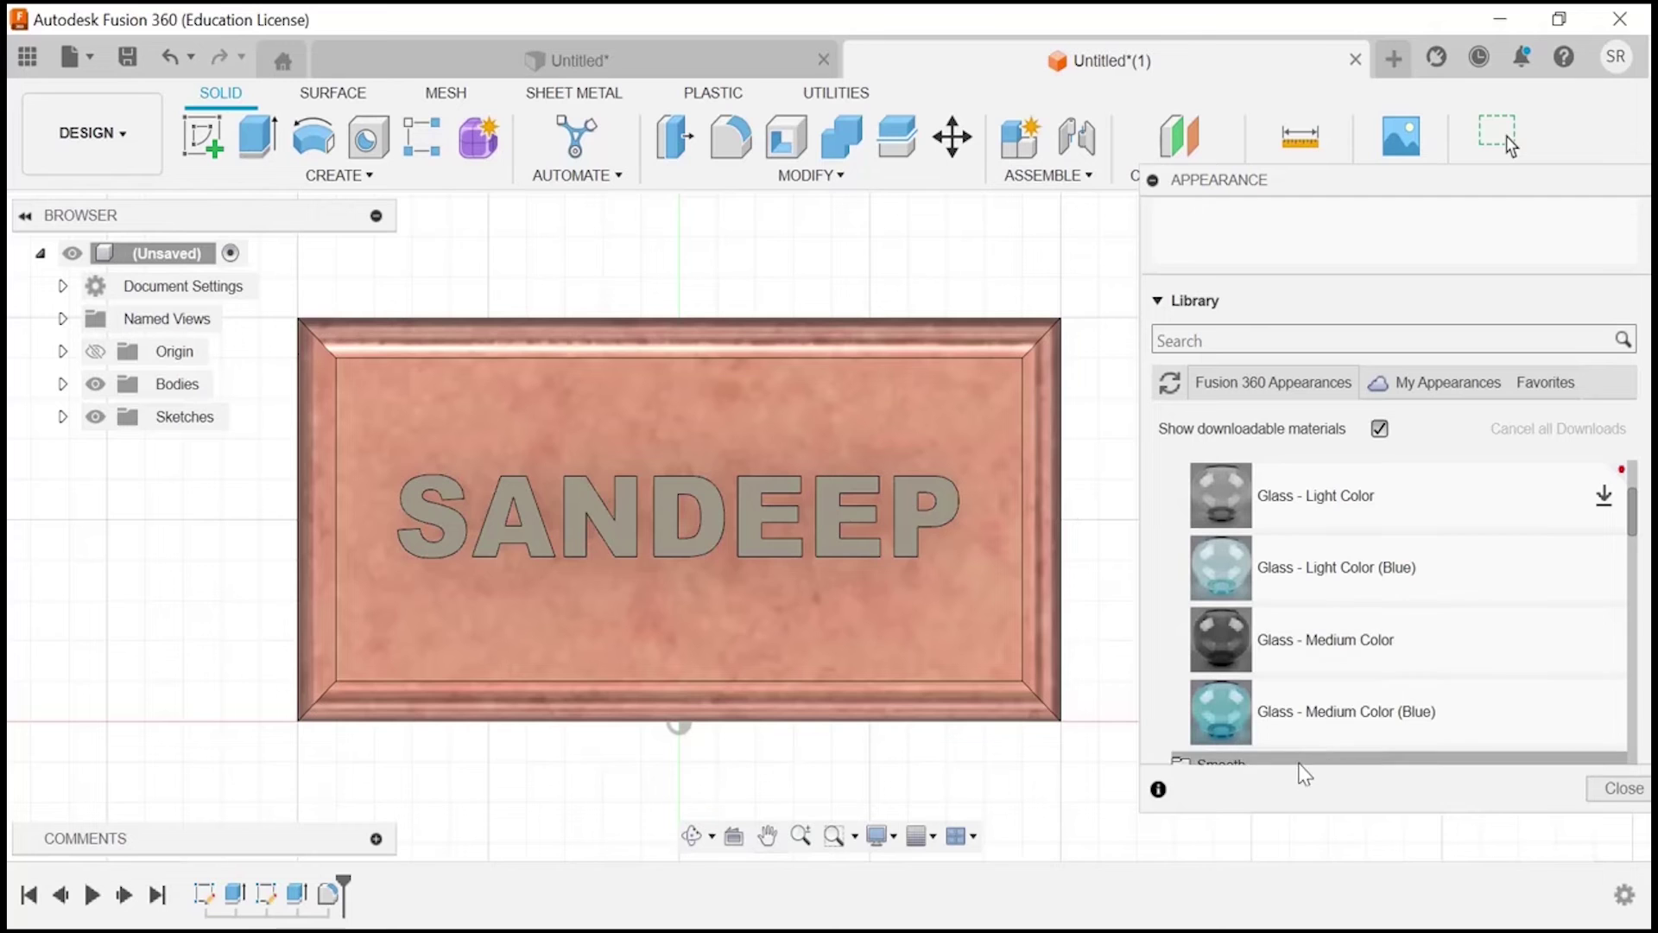
{"action": "left_click_drag", "start_coordinate": [1290, 714], "coordinate": [905, 509]}
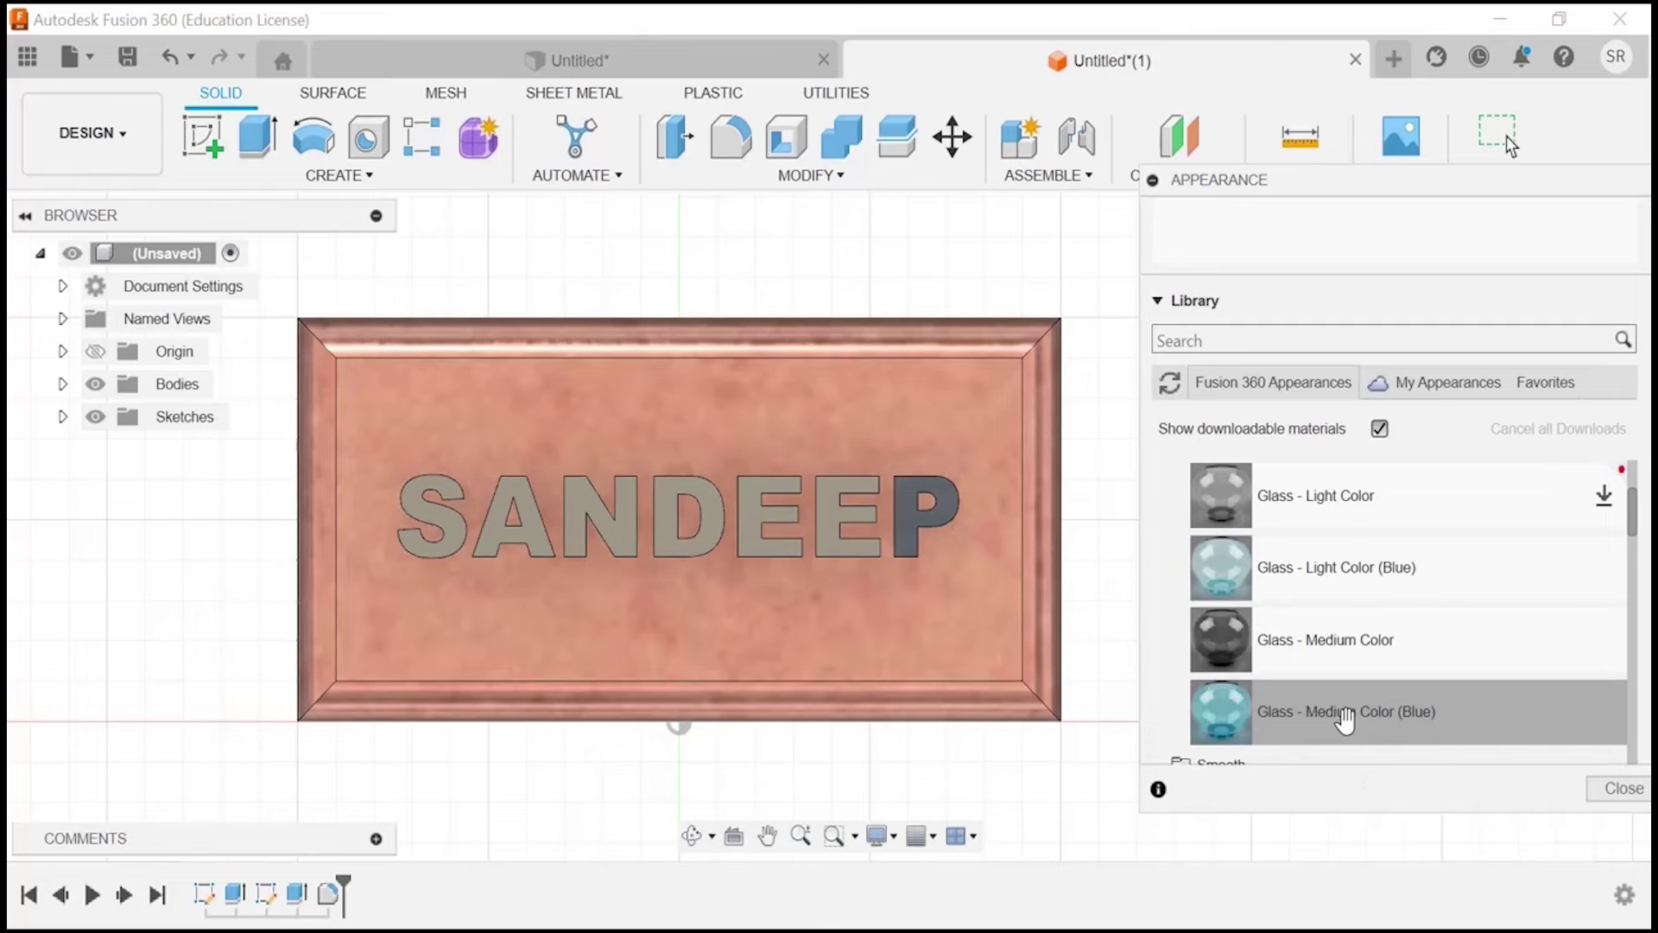
{"action": "left_click_drag", "start_coordinate": [1345, 718], "coordinate": [830, 512]}
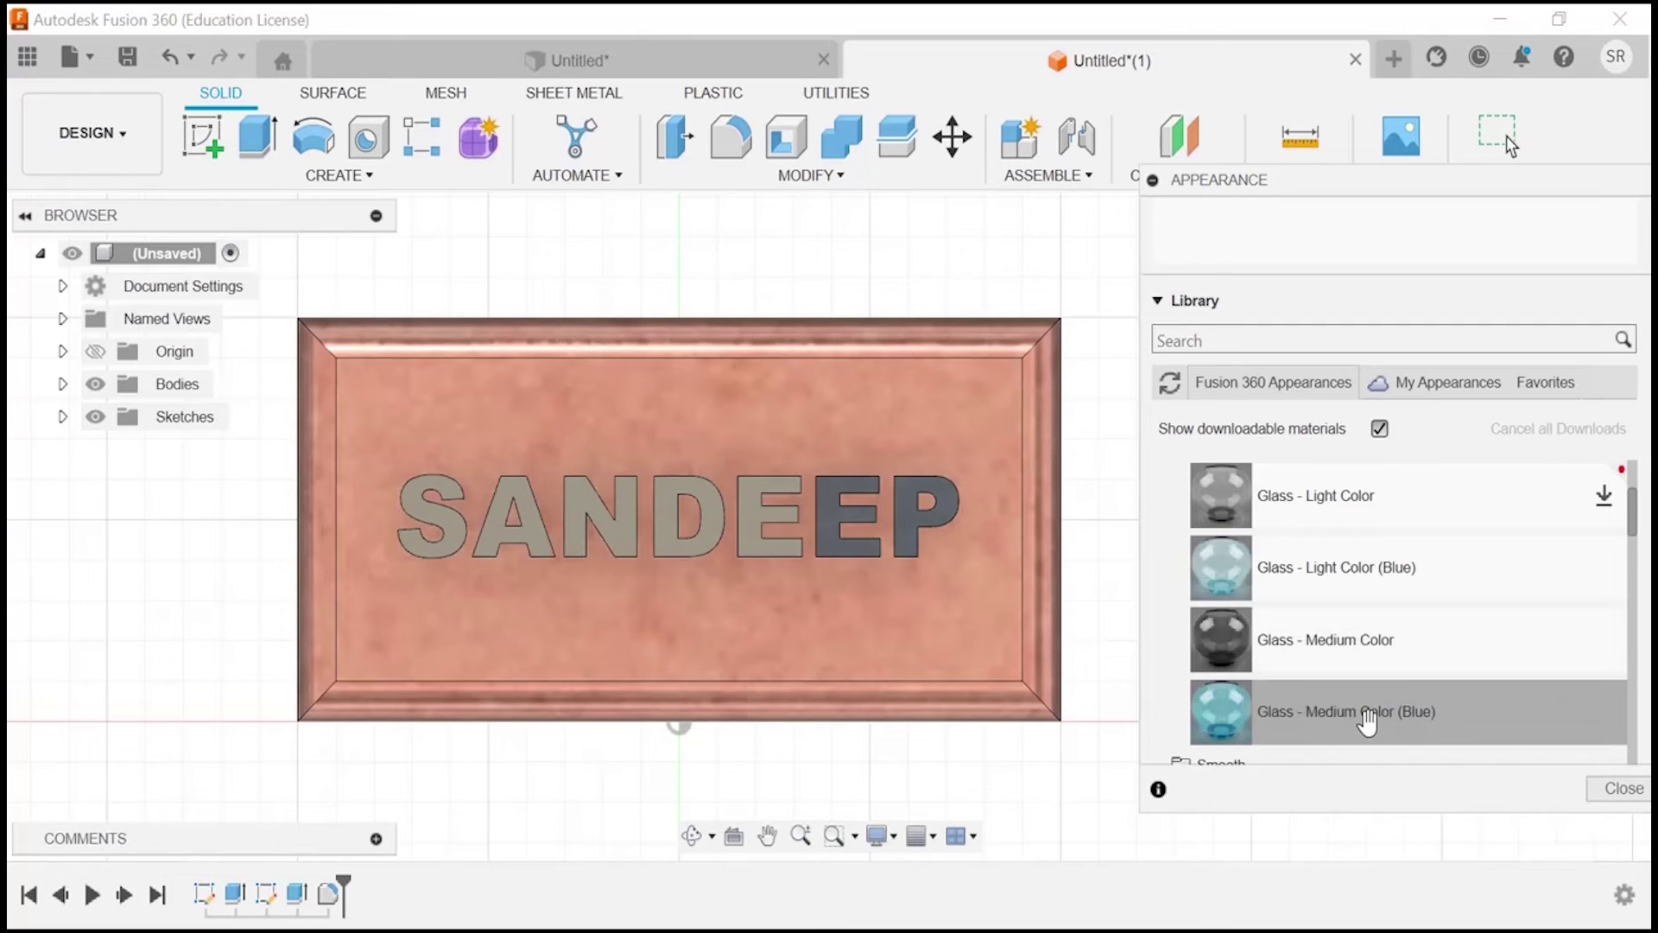
{"action": "left_click_drag", "start_coordinate": [1368, 722], "coordinate": [755, 506]}
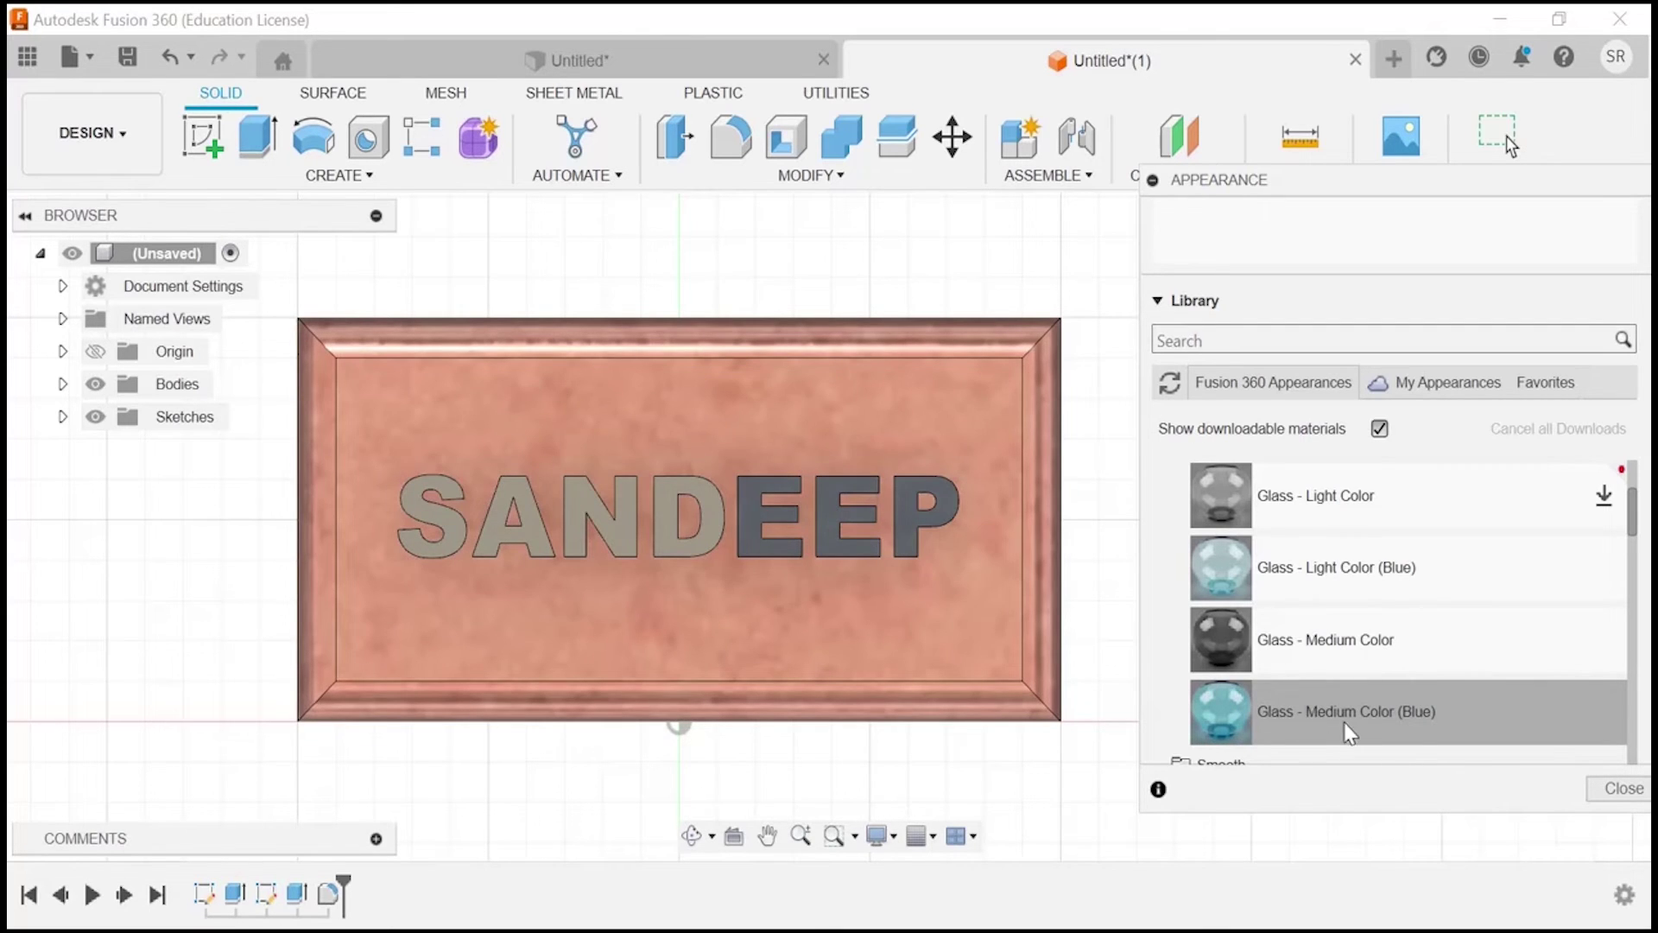
{"action": "left_click_drag", "start_coordinate": [1304, 704], "coordinate": [677, 537]}
{"action": "left_click_drag", "start_coordinate": [1339, 717], "coordinate": [615, 522]}
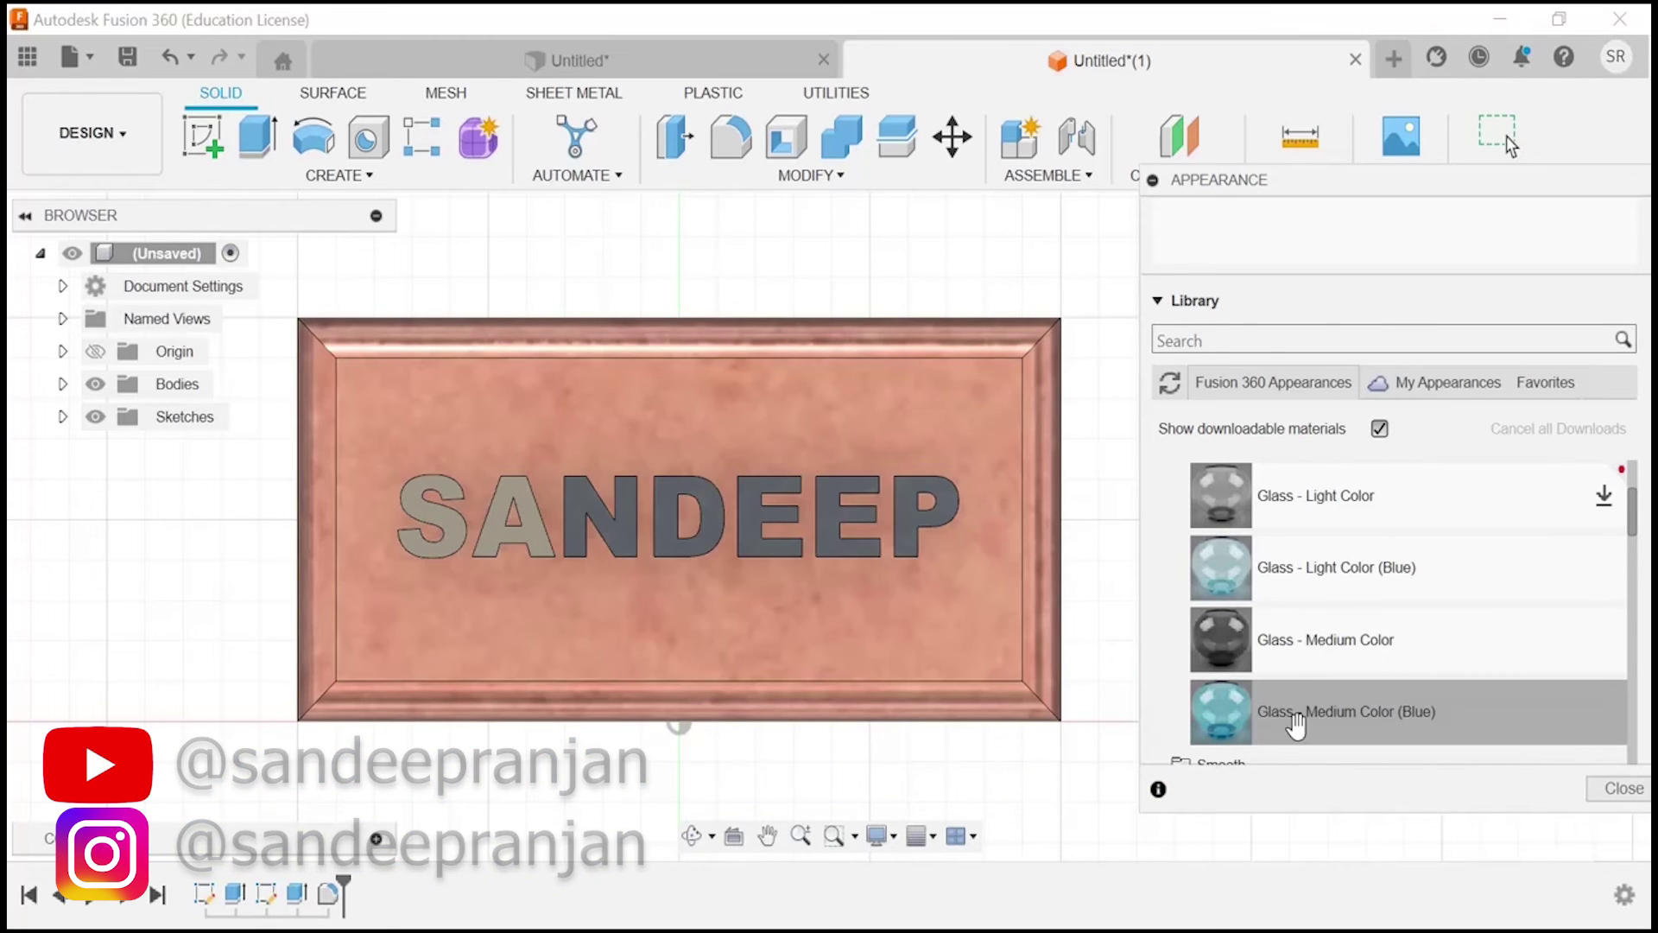
{"action": "left_click_drag", "start_coordinate": [1295, 724], "coordinate": [526, 529]}
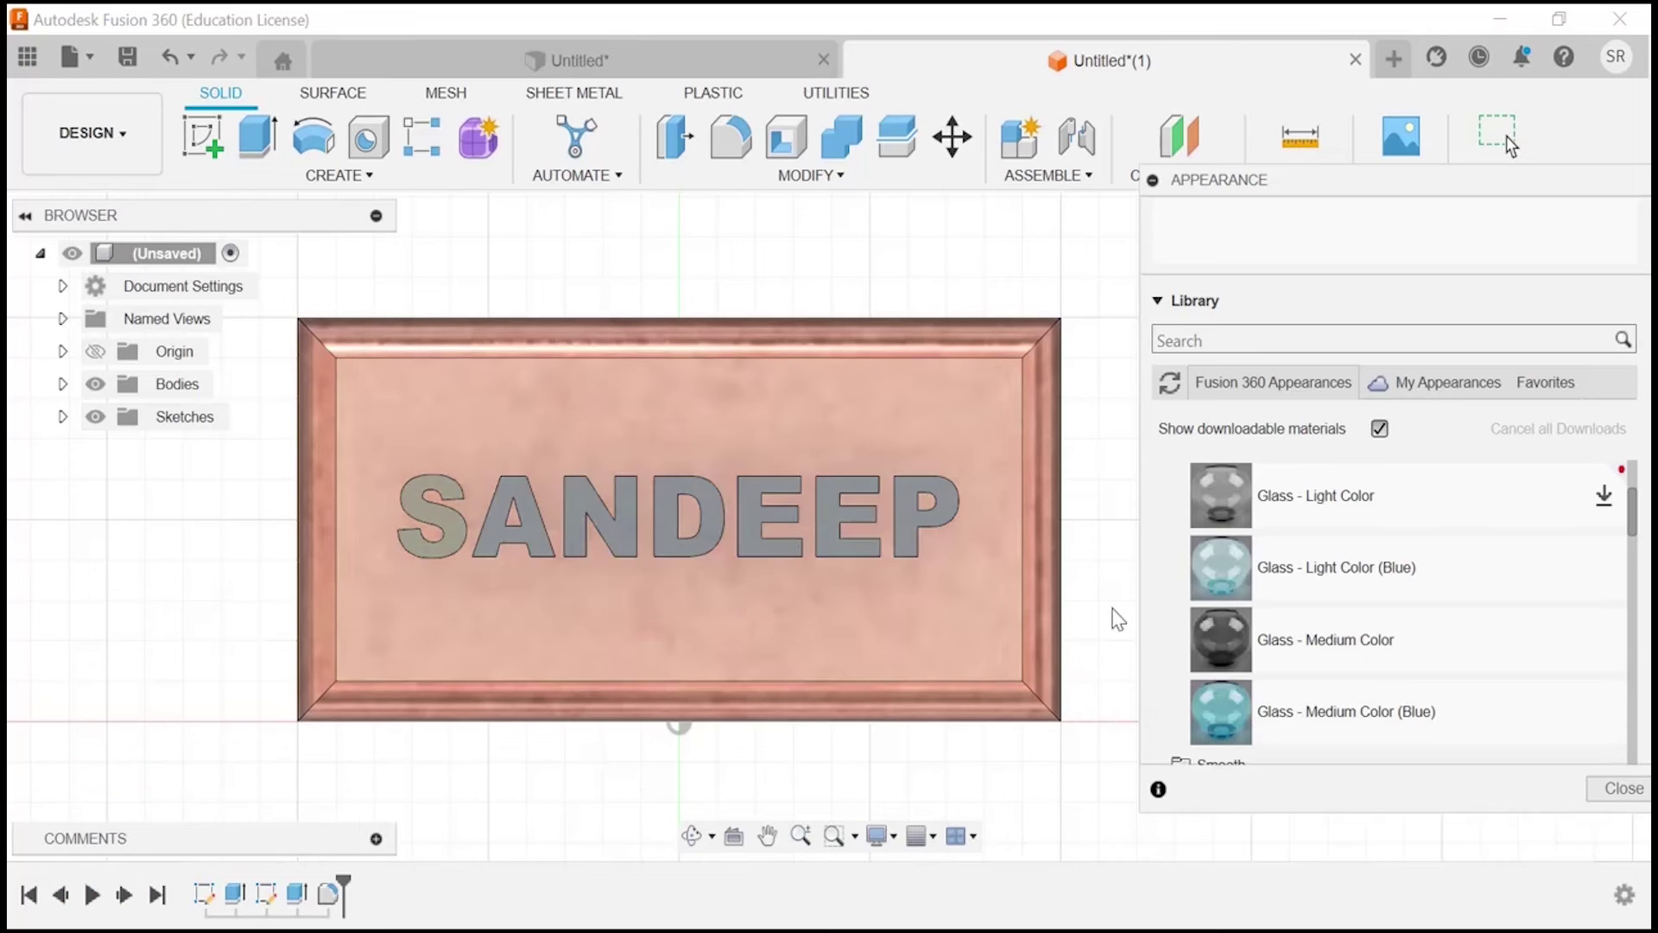
{"action": "left_click_drag", "start_coordinate": [1346, 733], "coordinate": [448, 515]}
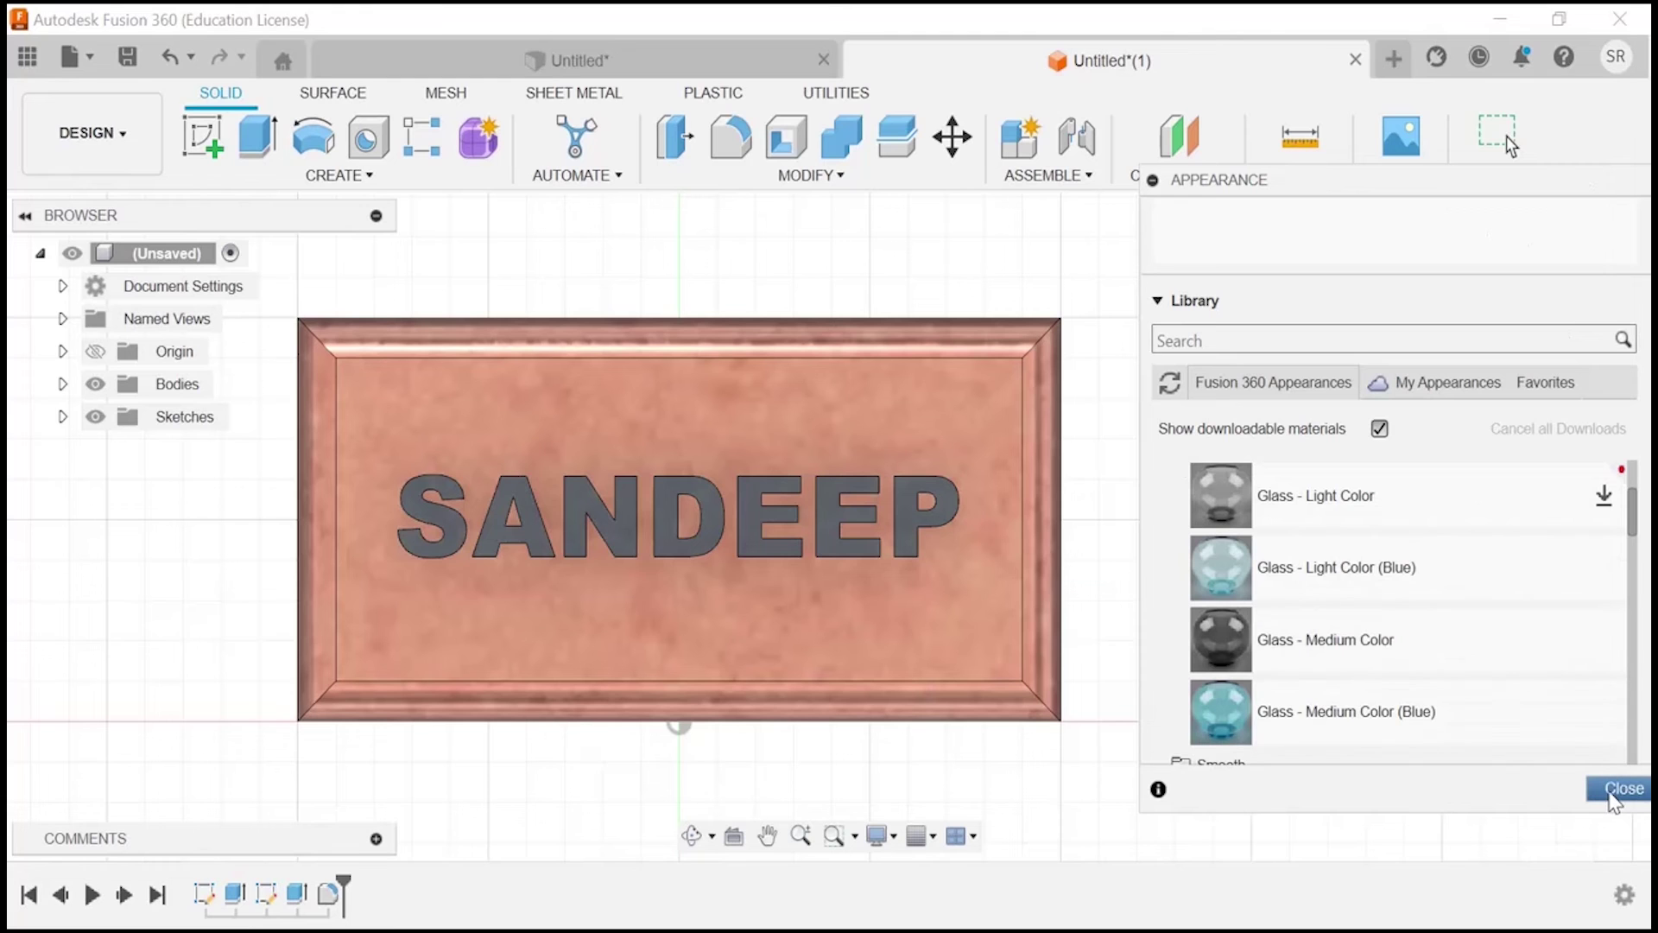
{"action": "left_click", "coordinate": [1612, 799]}
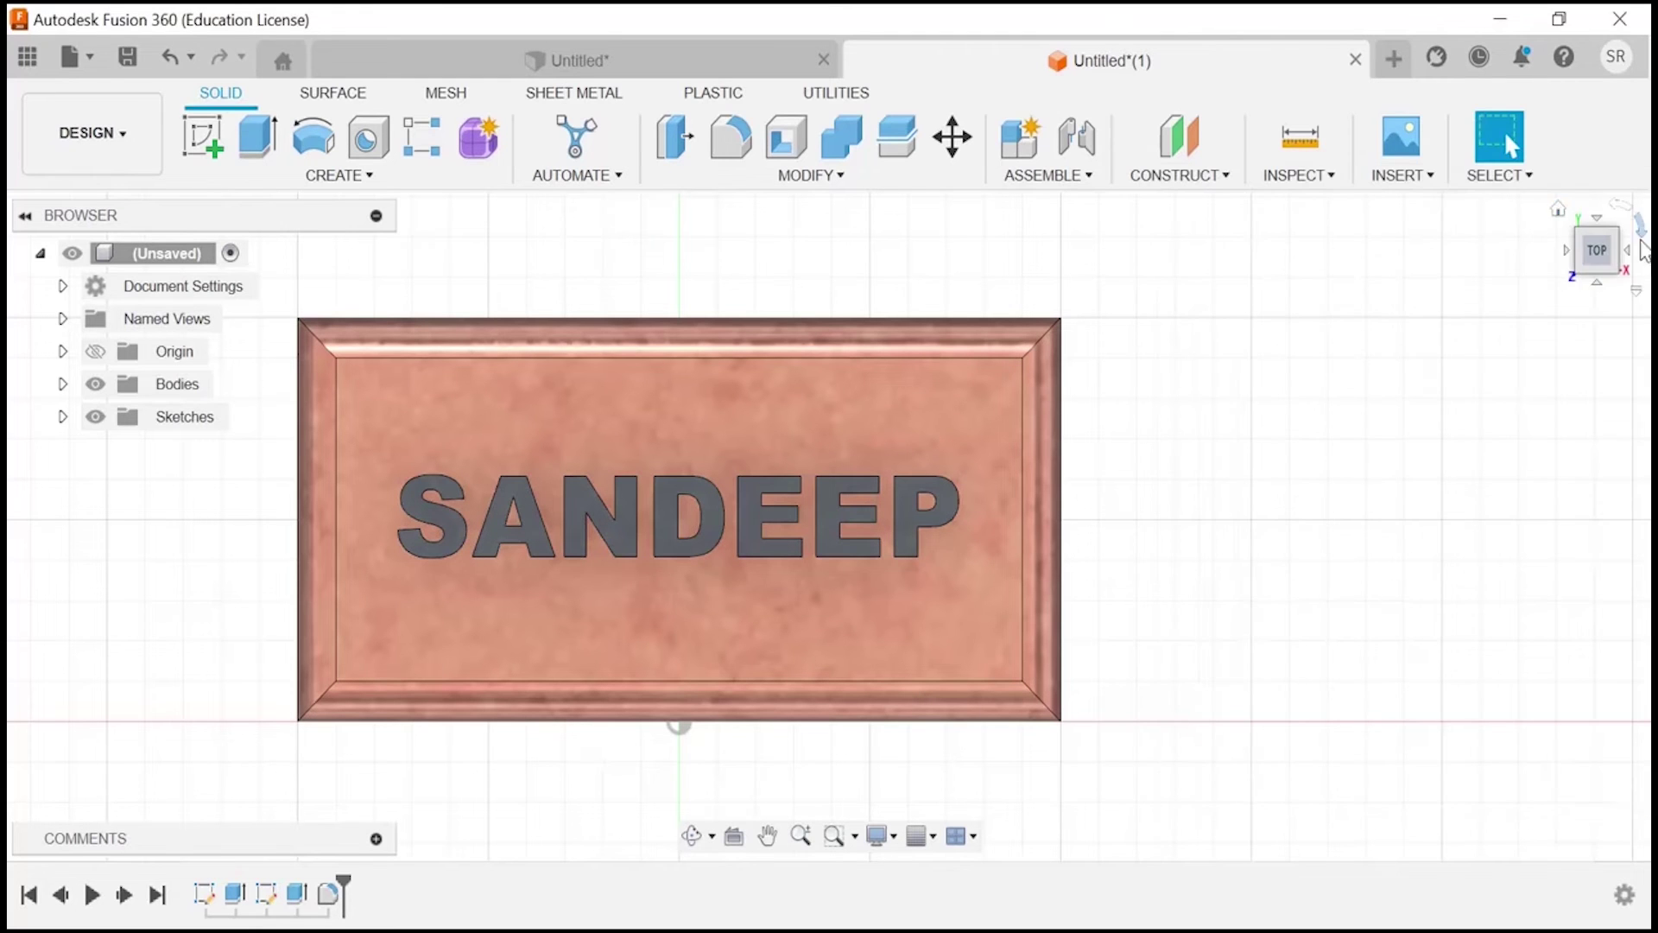
- Show the nameplate in the home view and switch from the Design to the Render workspace
{"action": "left_click", "coordinate": [1558, 213]}
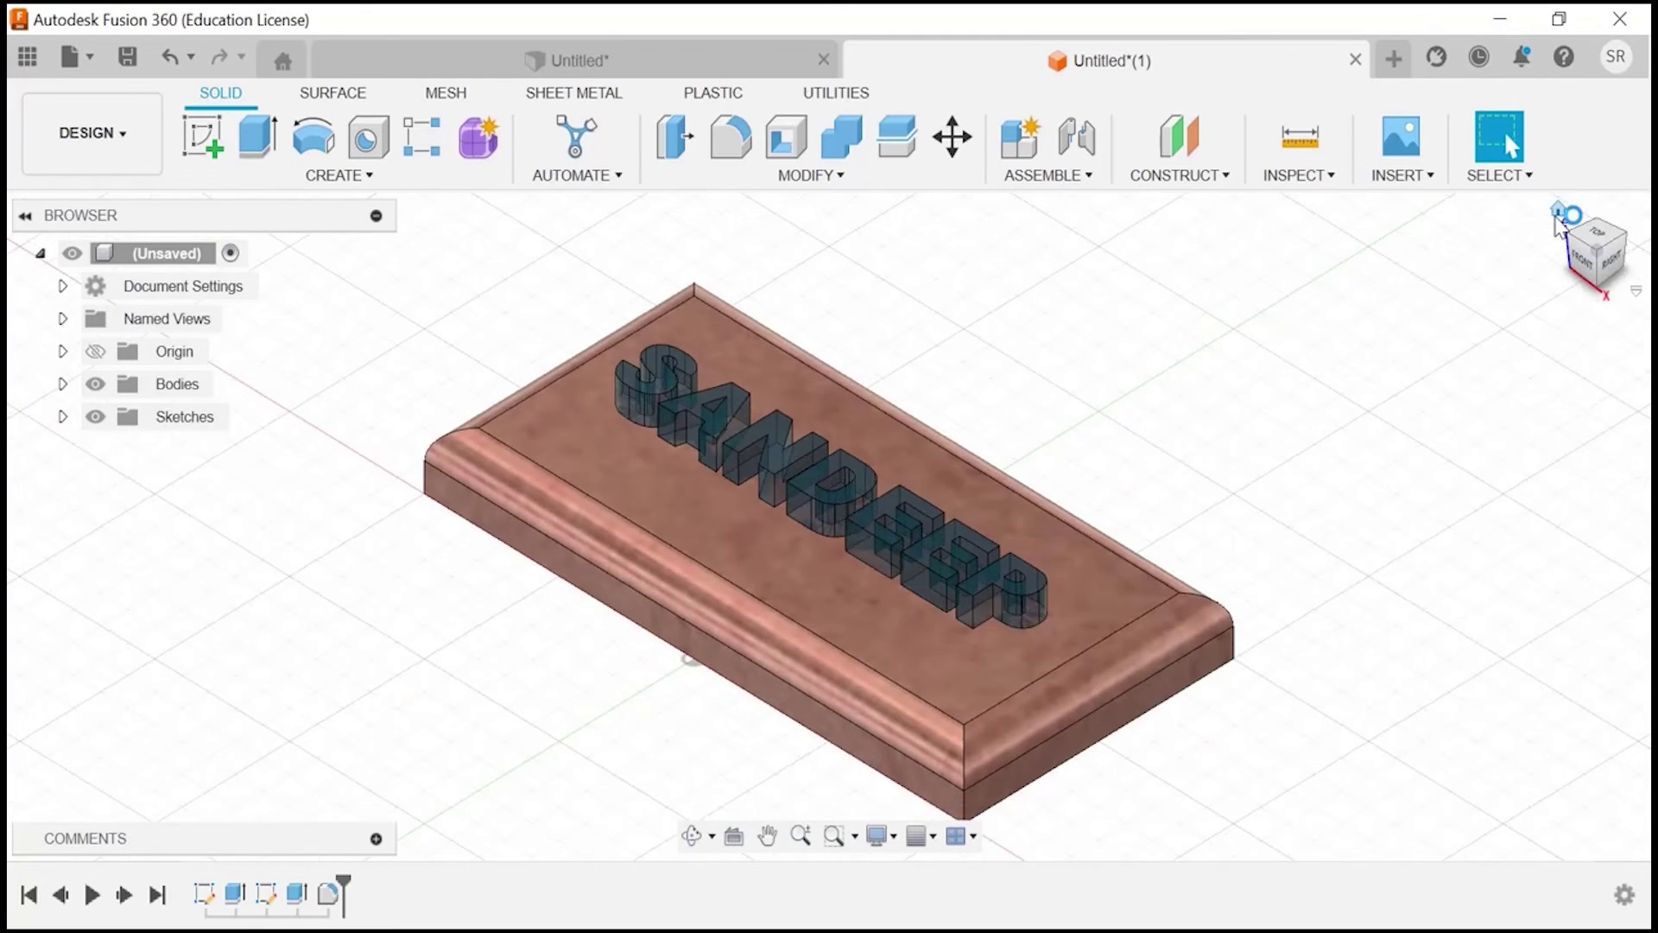
{"action": "scroll", "coordinate": [885, 572], "scroll_direction": "up", "scroll_amount": 3}
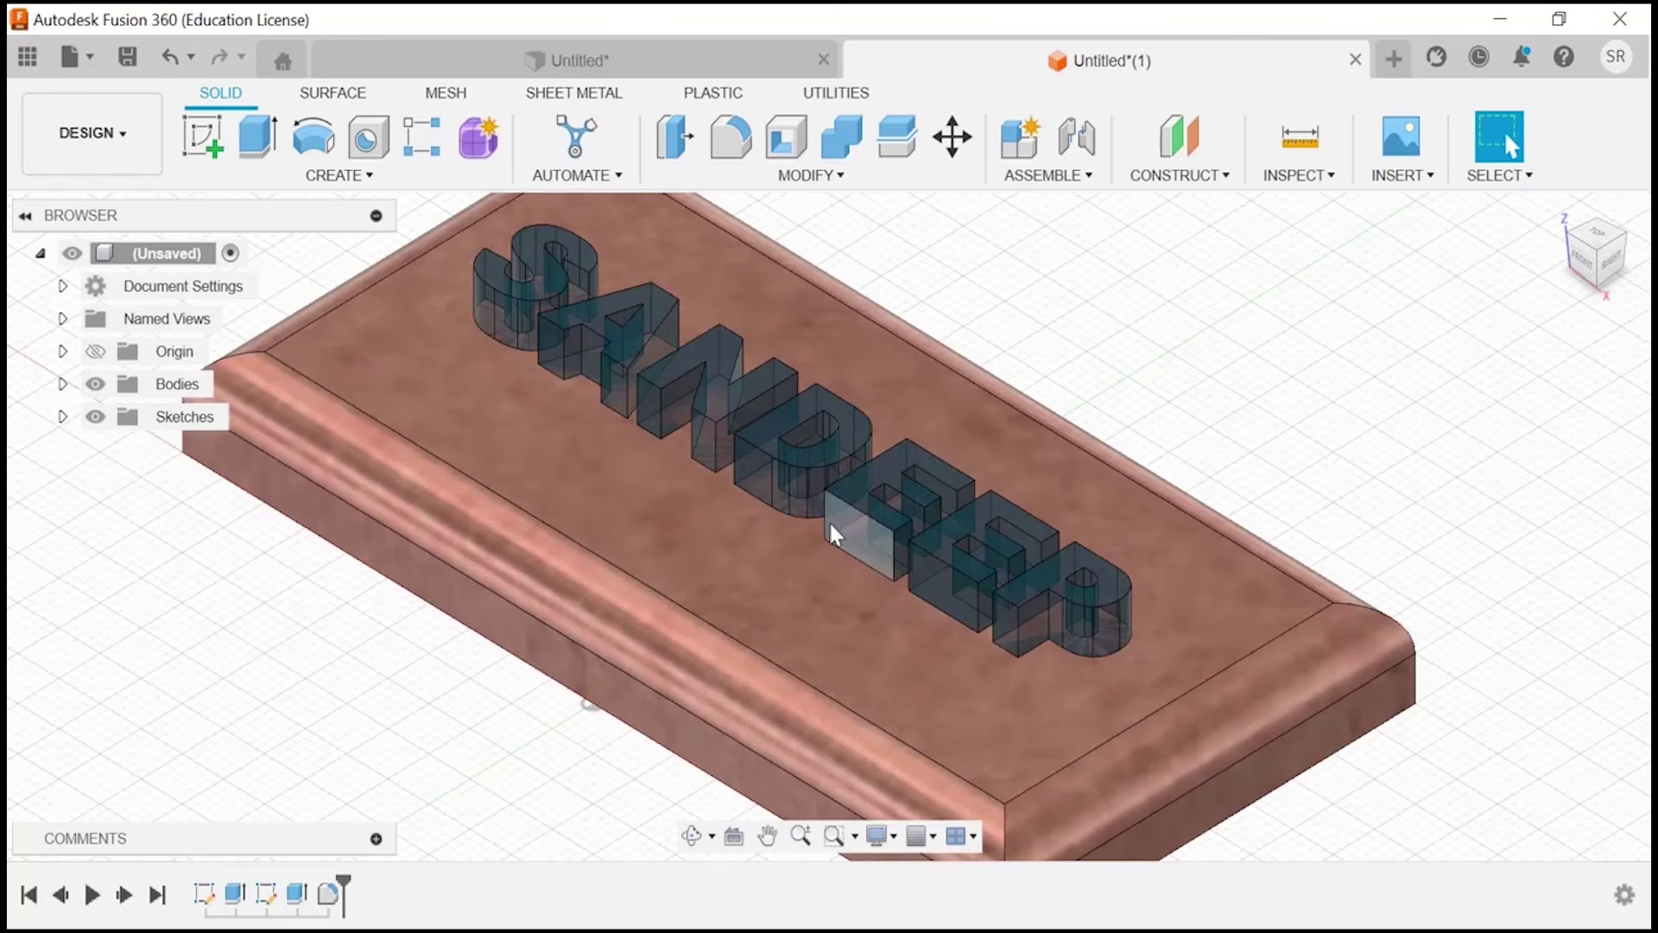
{"action": "scroll", "coordinate": [777, 484], "scroll_direction": "down", "scroll_amount": 2}
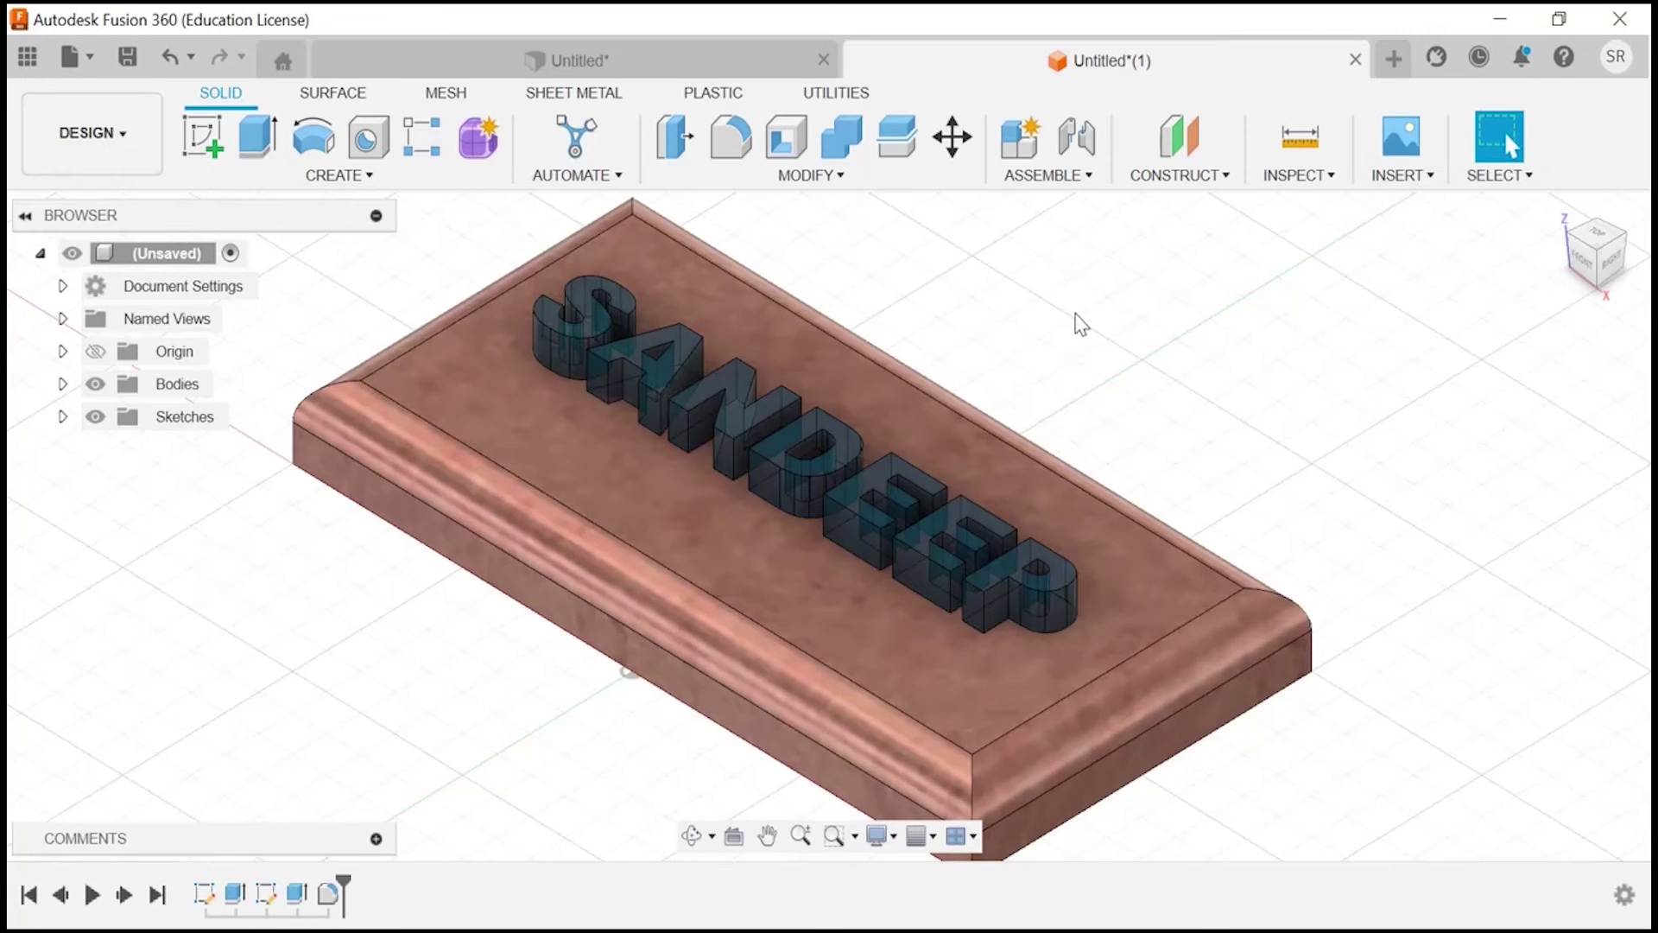
{"action": "left_click", "coordinate": [111, 133]}
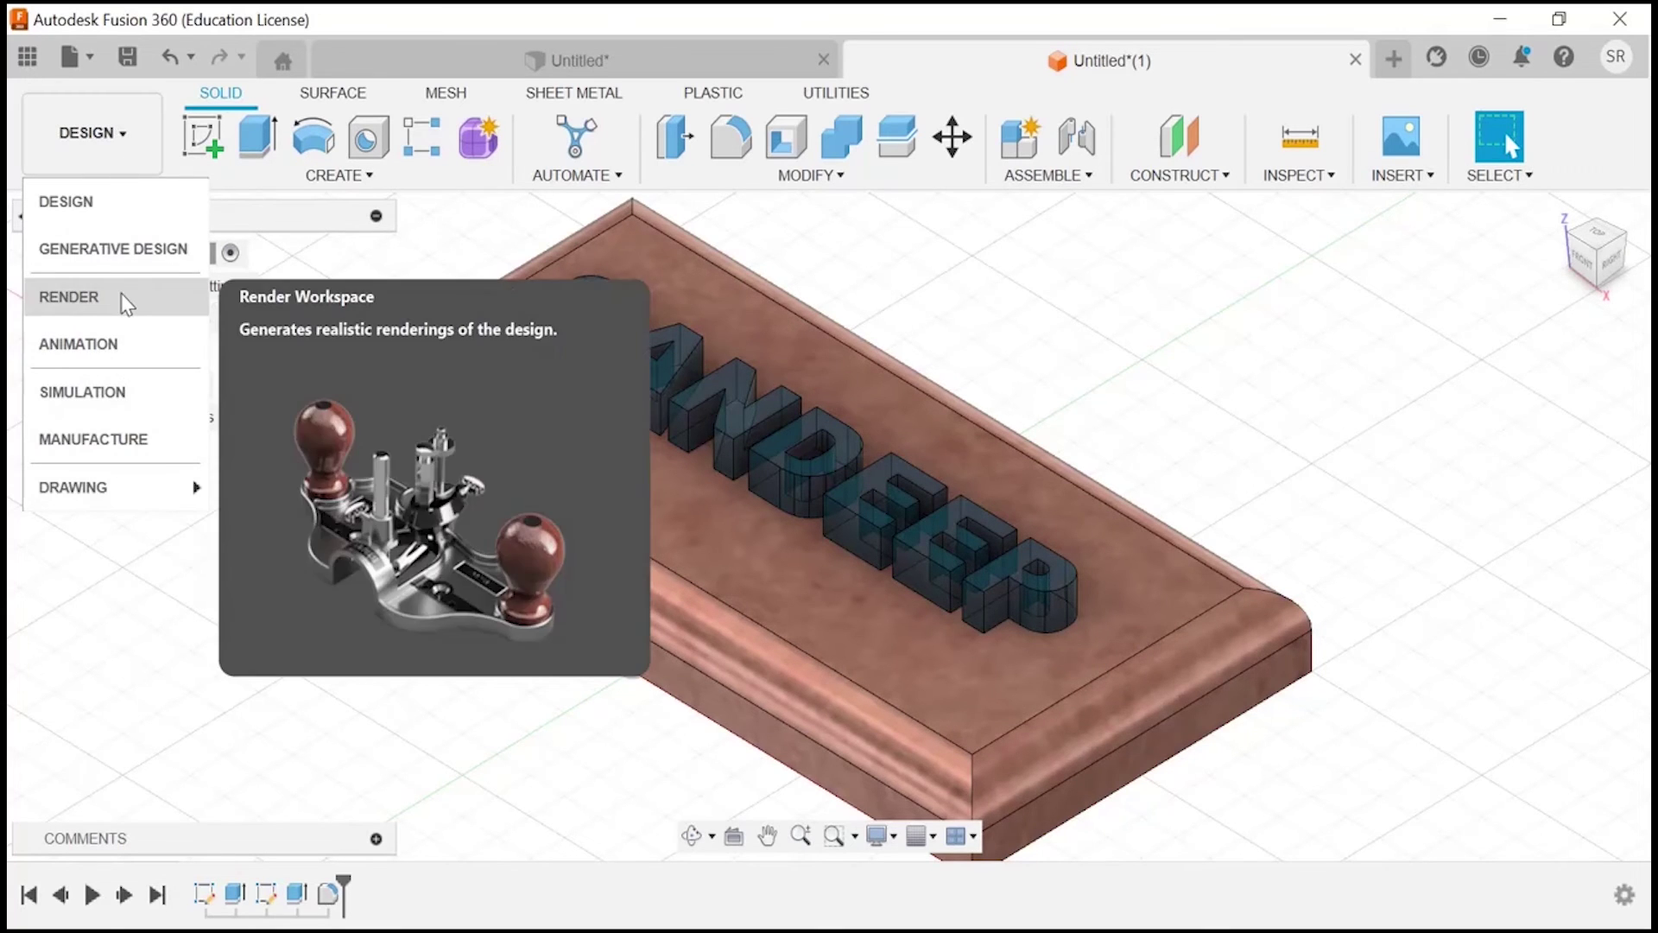
{"action": "left_click", "coordinate": [125, 298]}
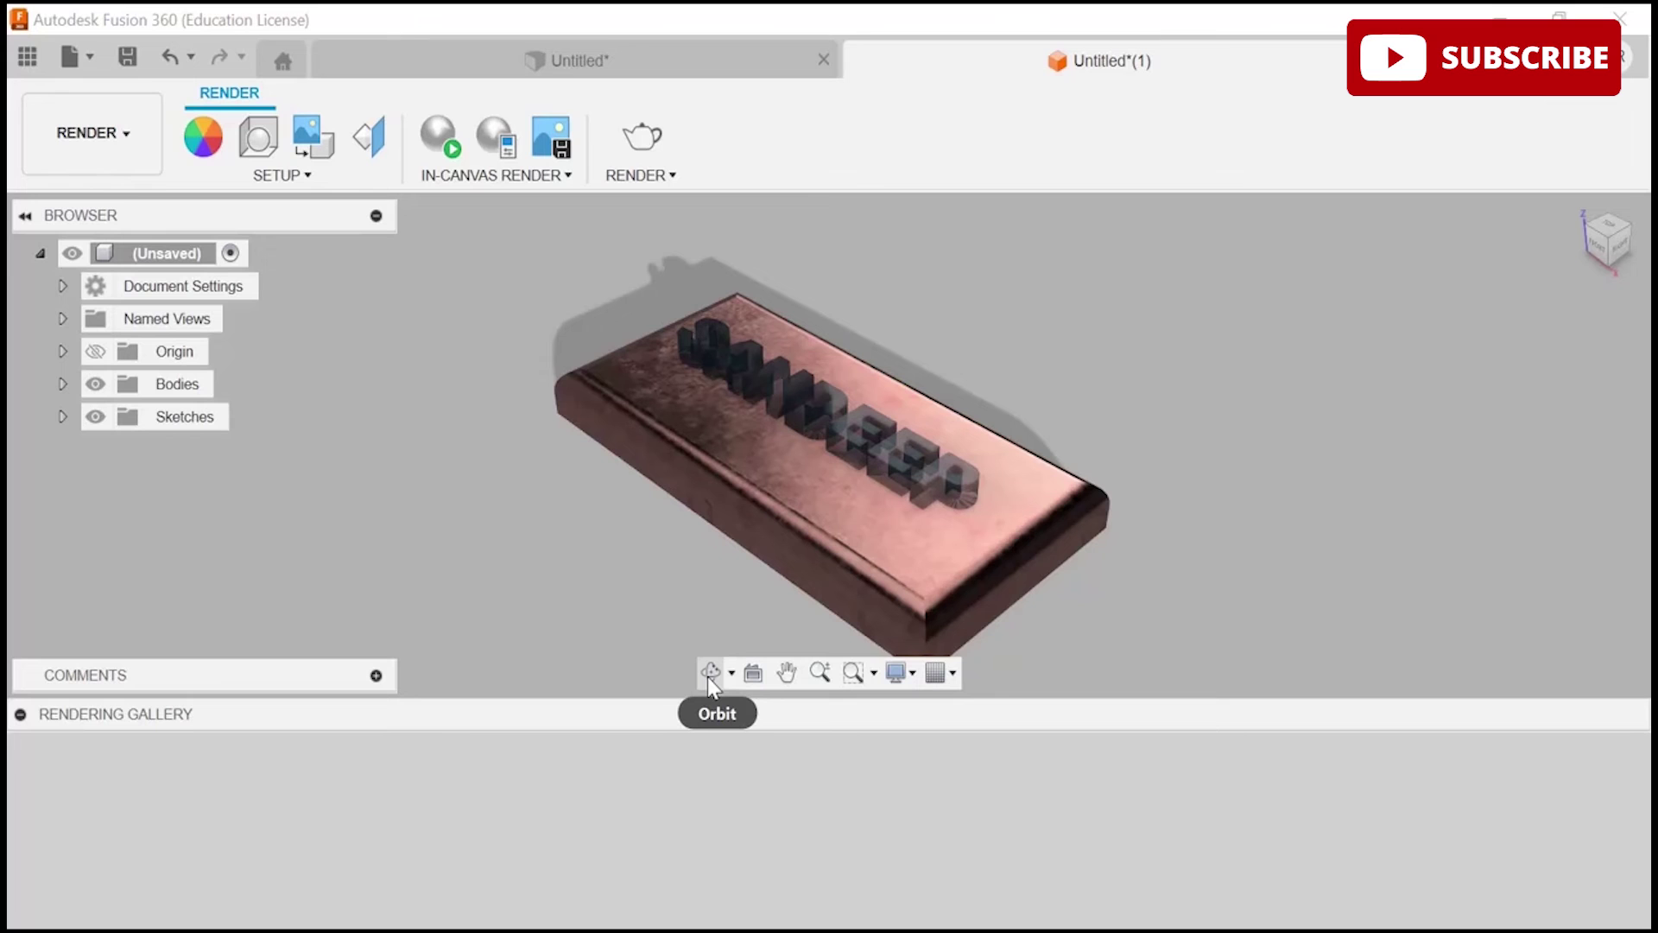
- Orbit the nameplate so the raised name reads upright from above and start the in-canvas render
{"action": "left_click", "coordinate": [712, 672]}
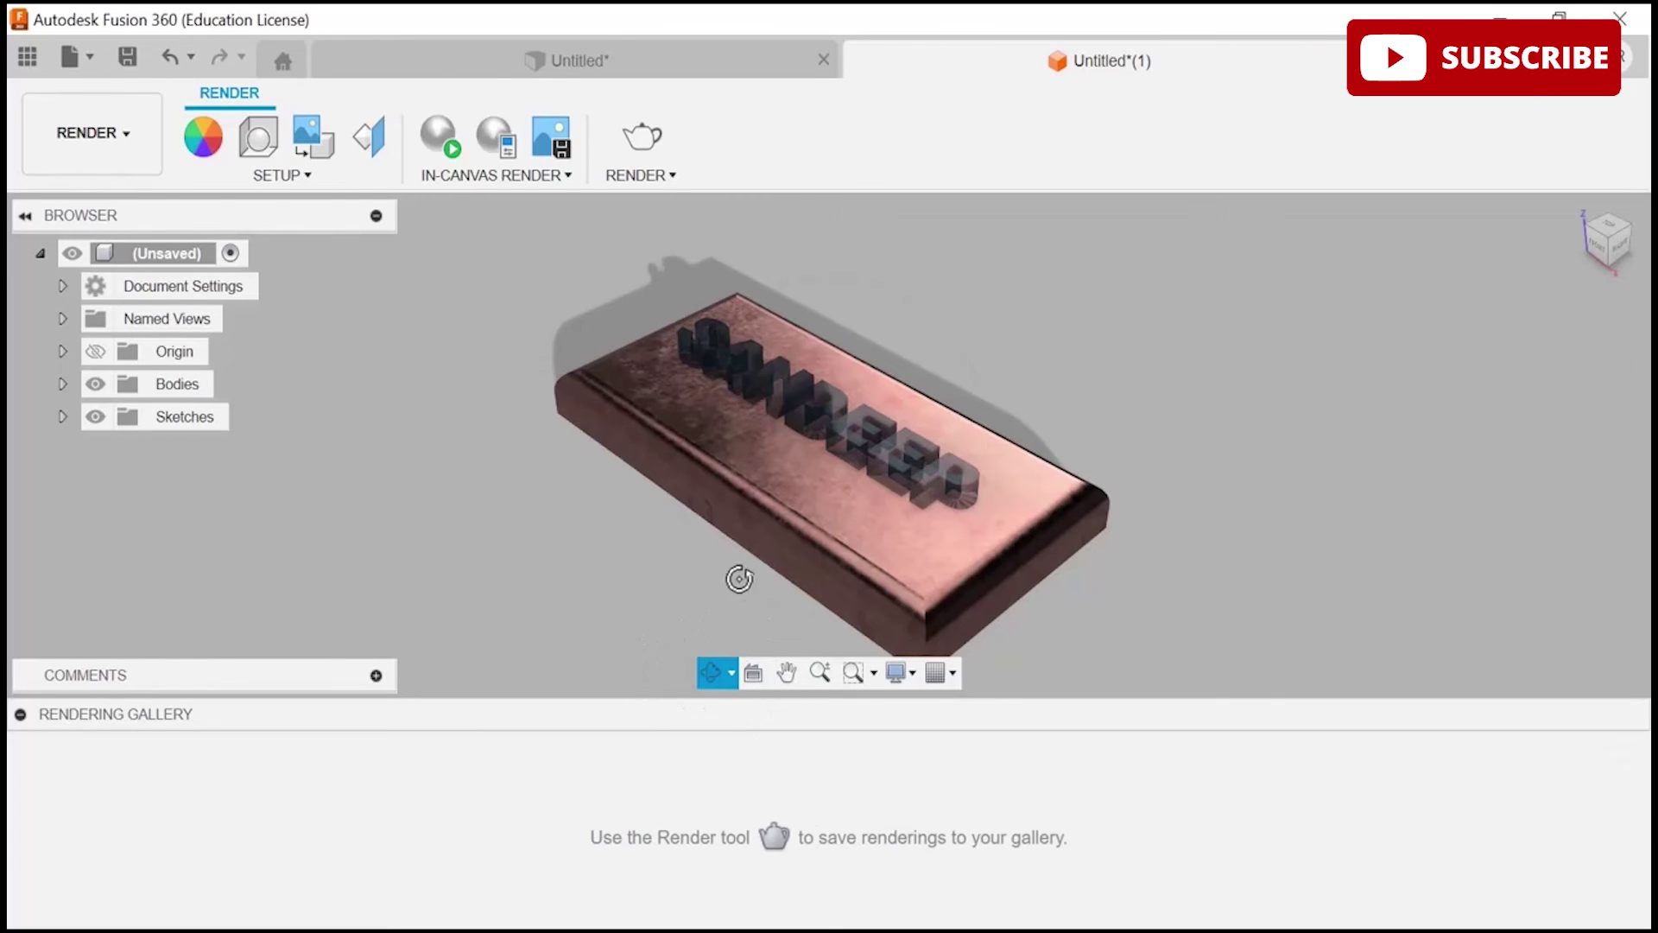
{"action": "left_click_drag", "start_coordinate": [806, 503], "coordinate": [964, 599]}
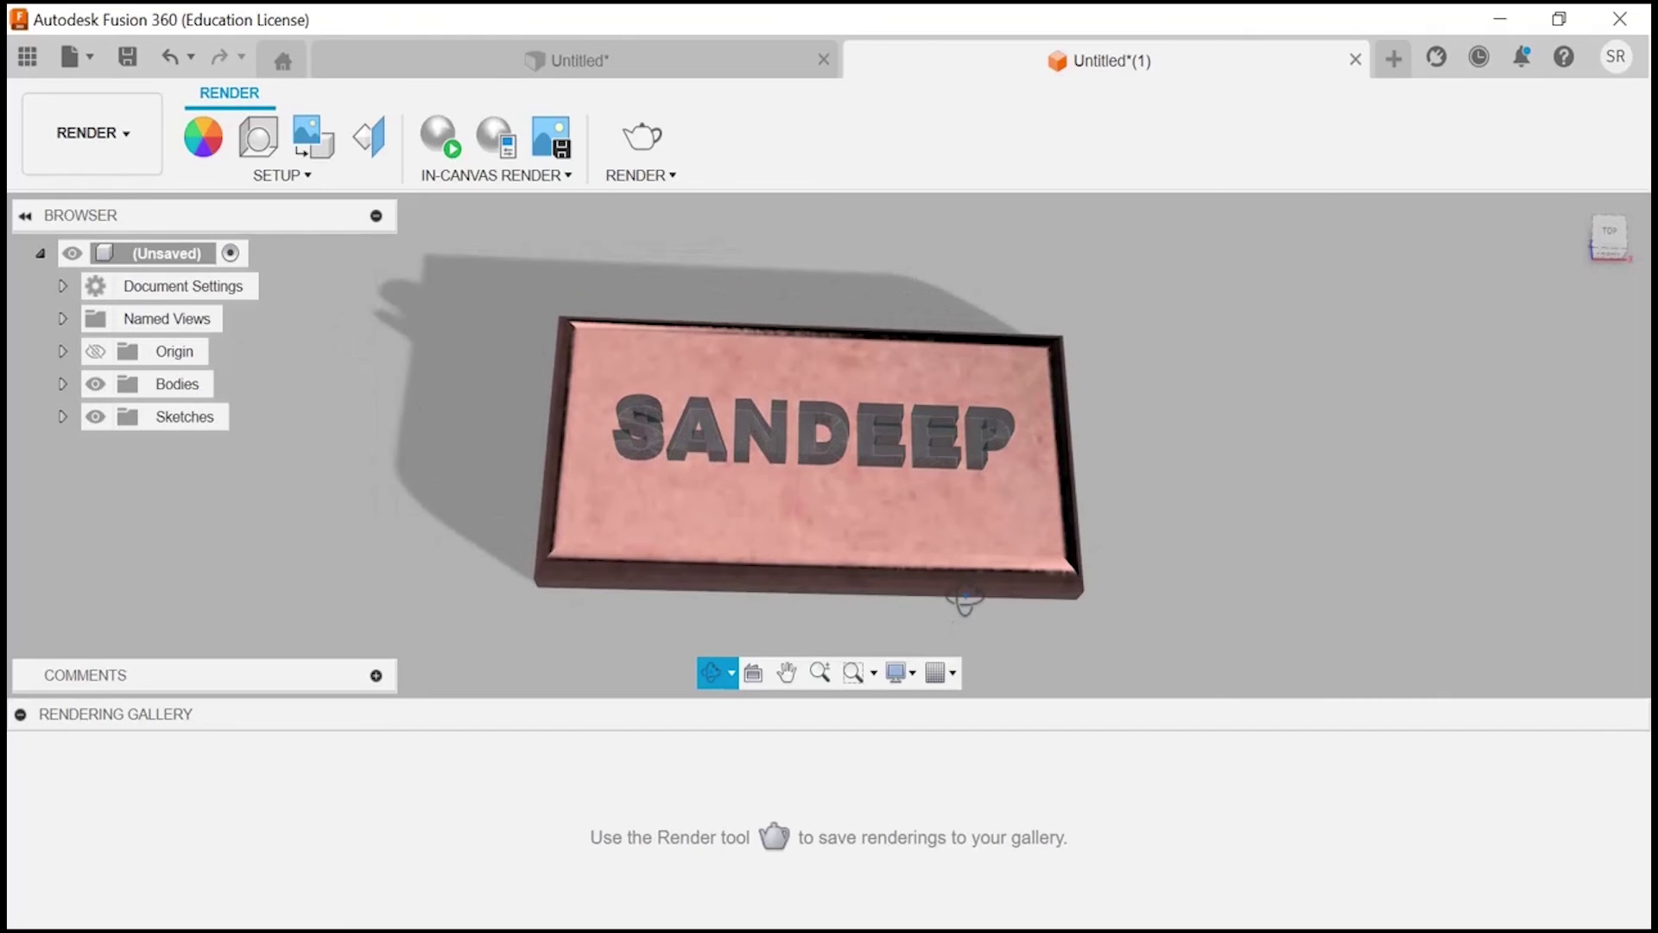
{"action": "left_click", "coordinate": [441, 138]}
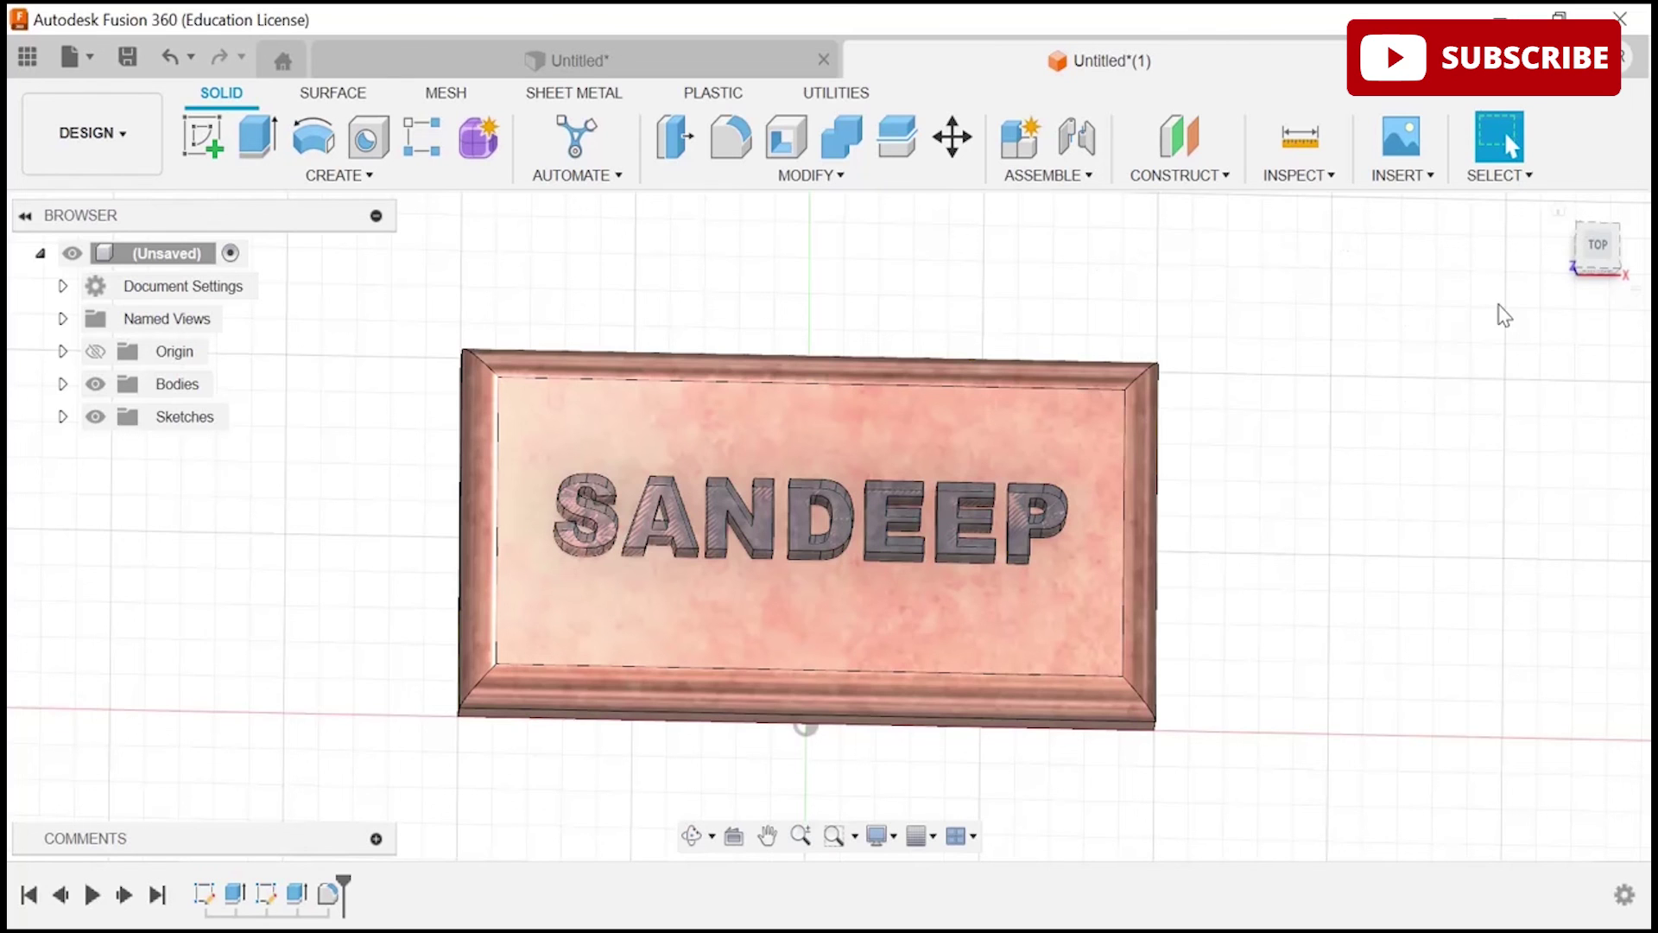
- Examine the finished nameplate's raised letters and rounded edges from several angles in the Design workspace
{"action": "left_click", "coordinate": [1597, 268]}
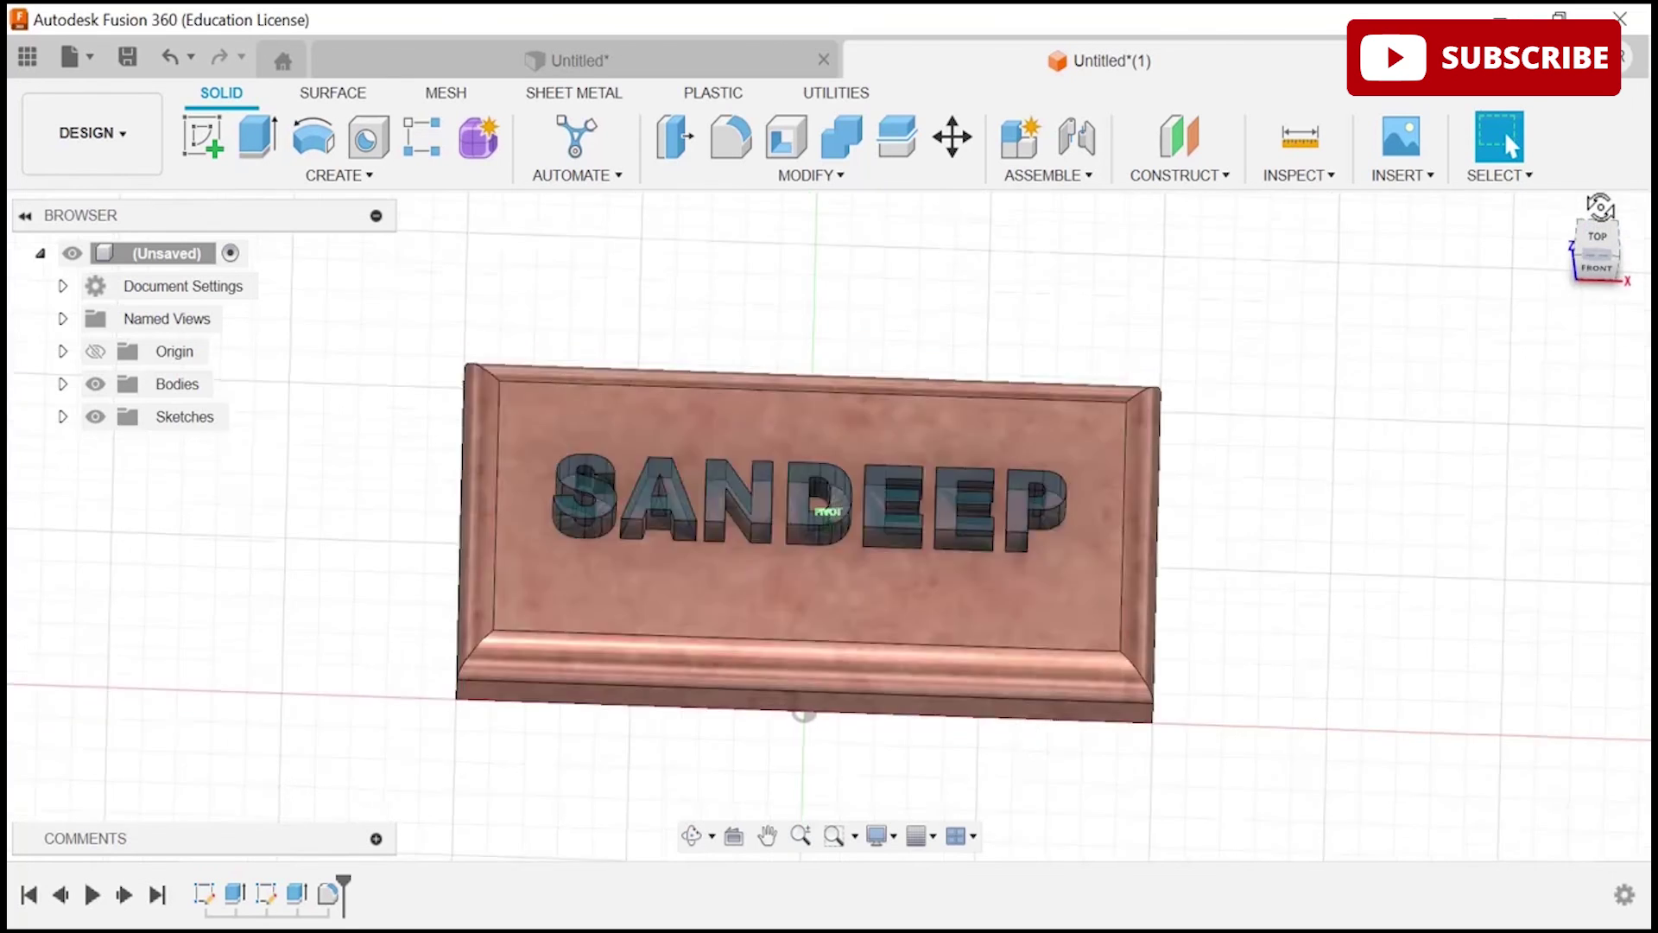
{"action": "left_click_drag", "start_coordinate": [1600, 208], "coordinate": [1598, 289]}
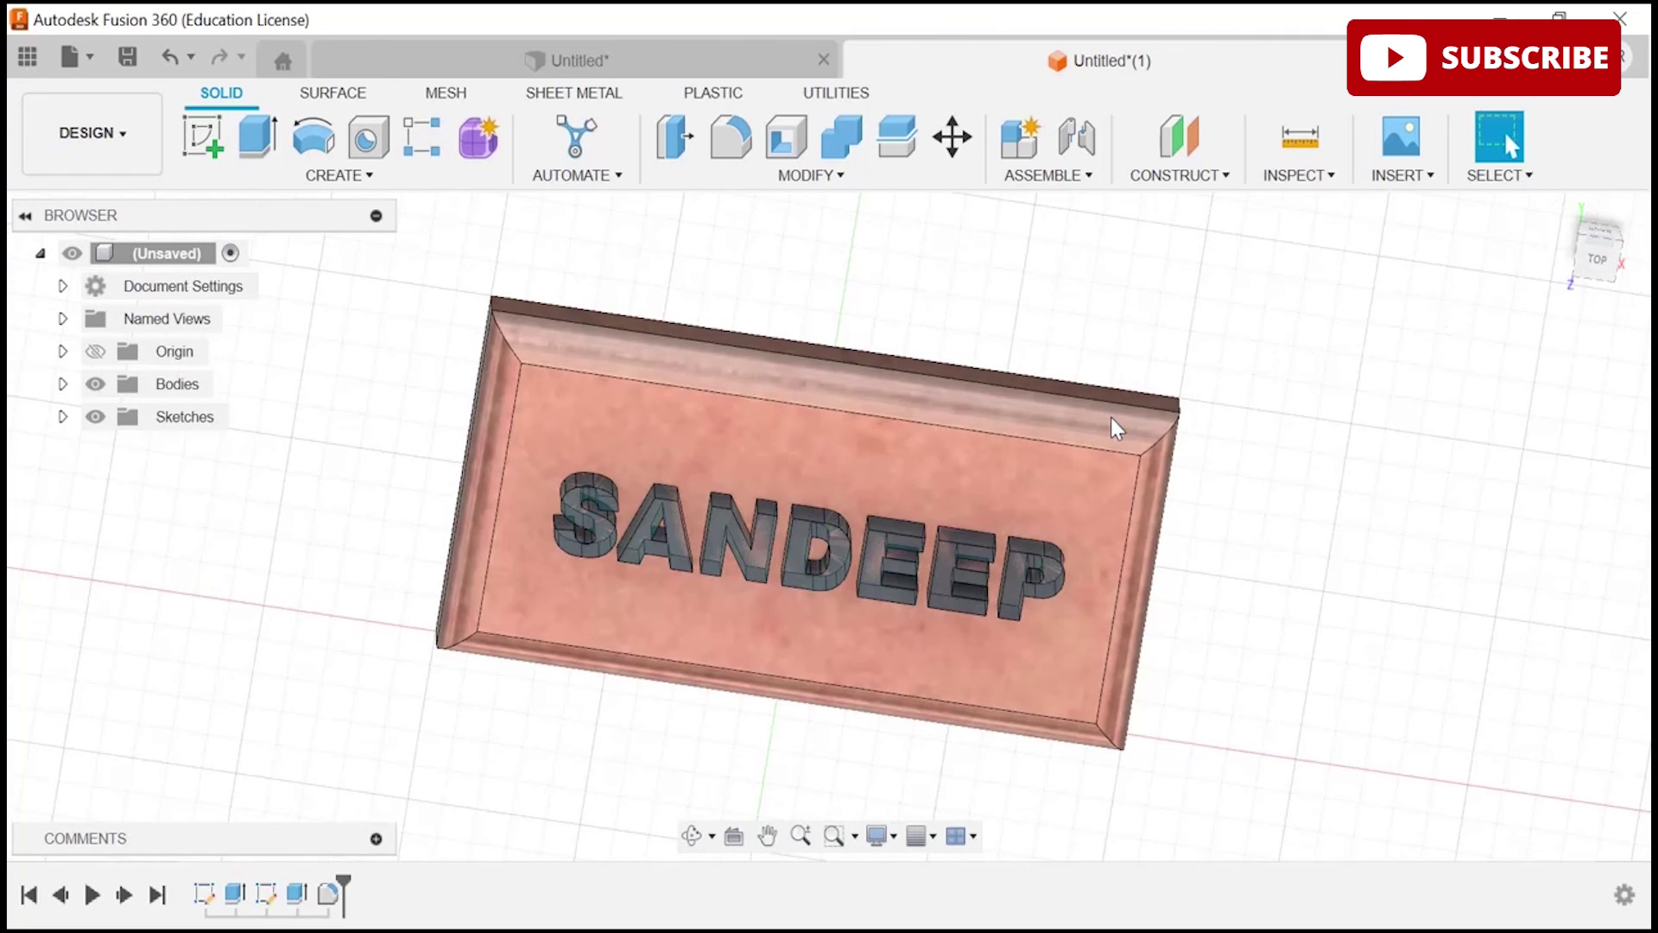
{"action": "left_click", "coordinate": [691, 835]}
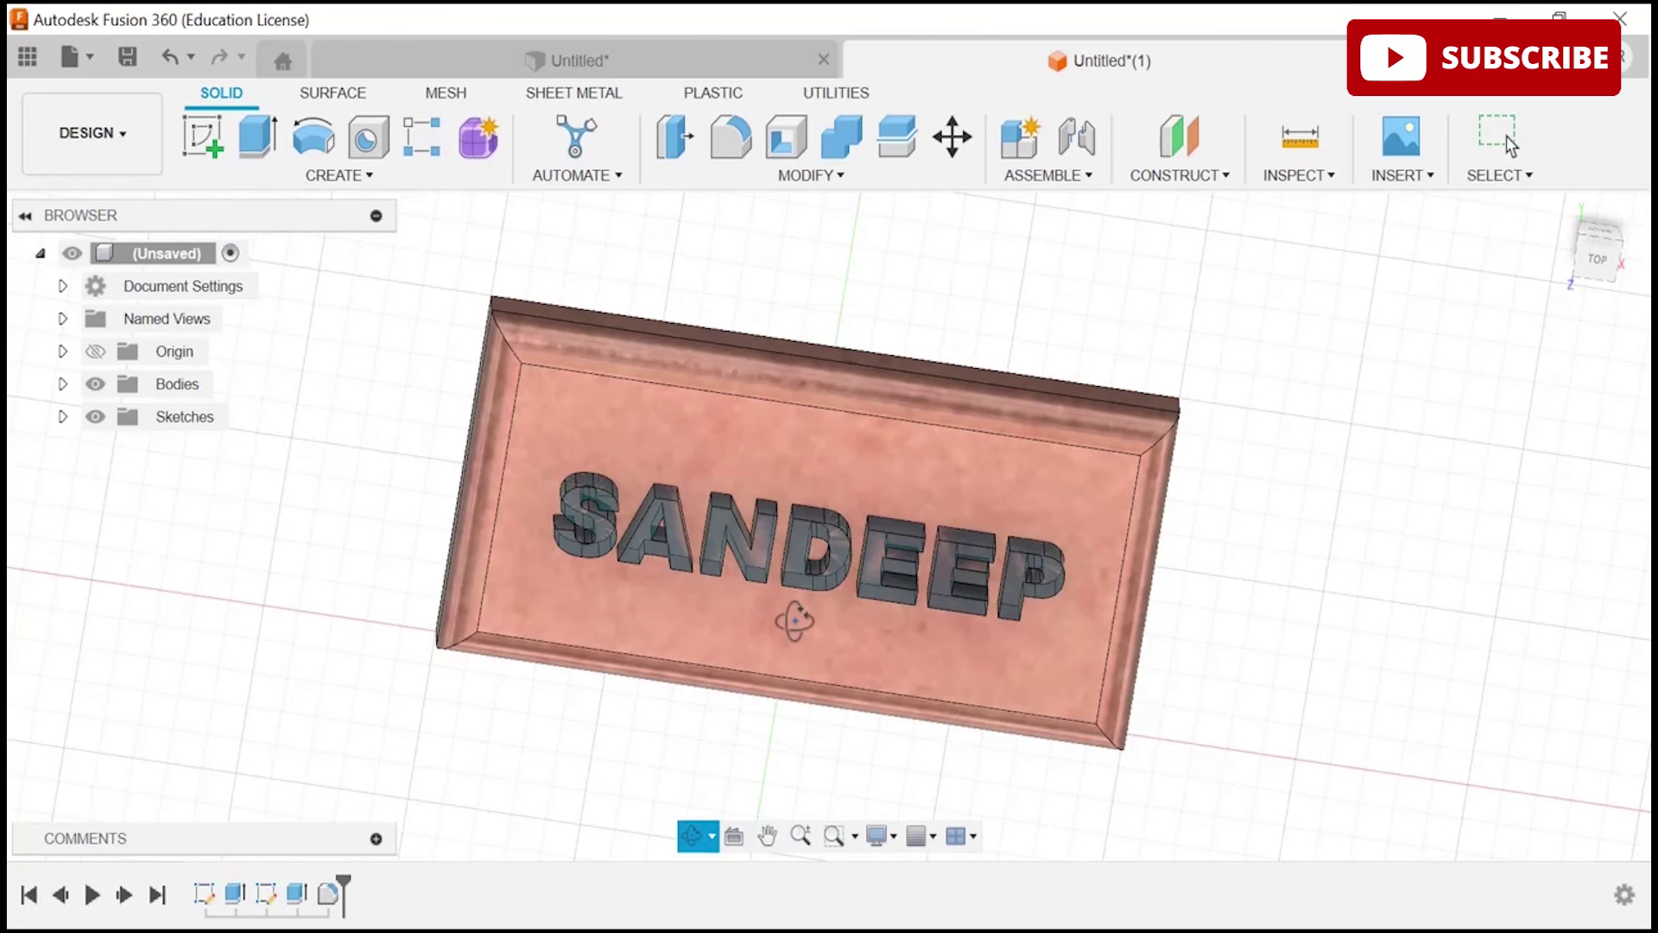
{"action": "left_click_drag", "start_coordinate": [812, 598], "coordinate": [926, 574]}
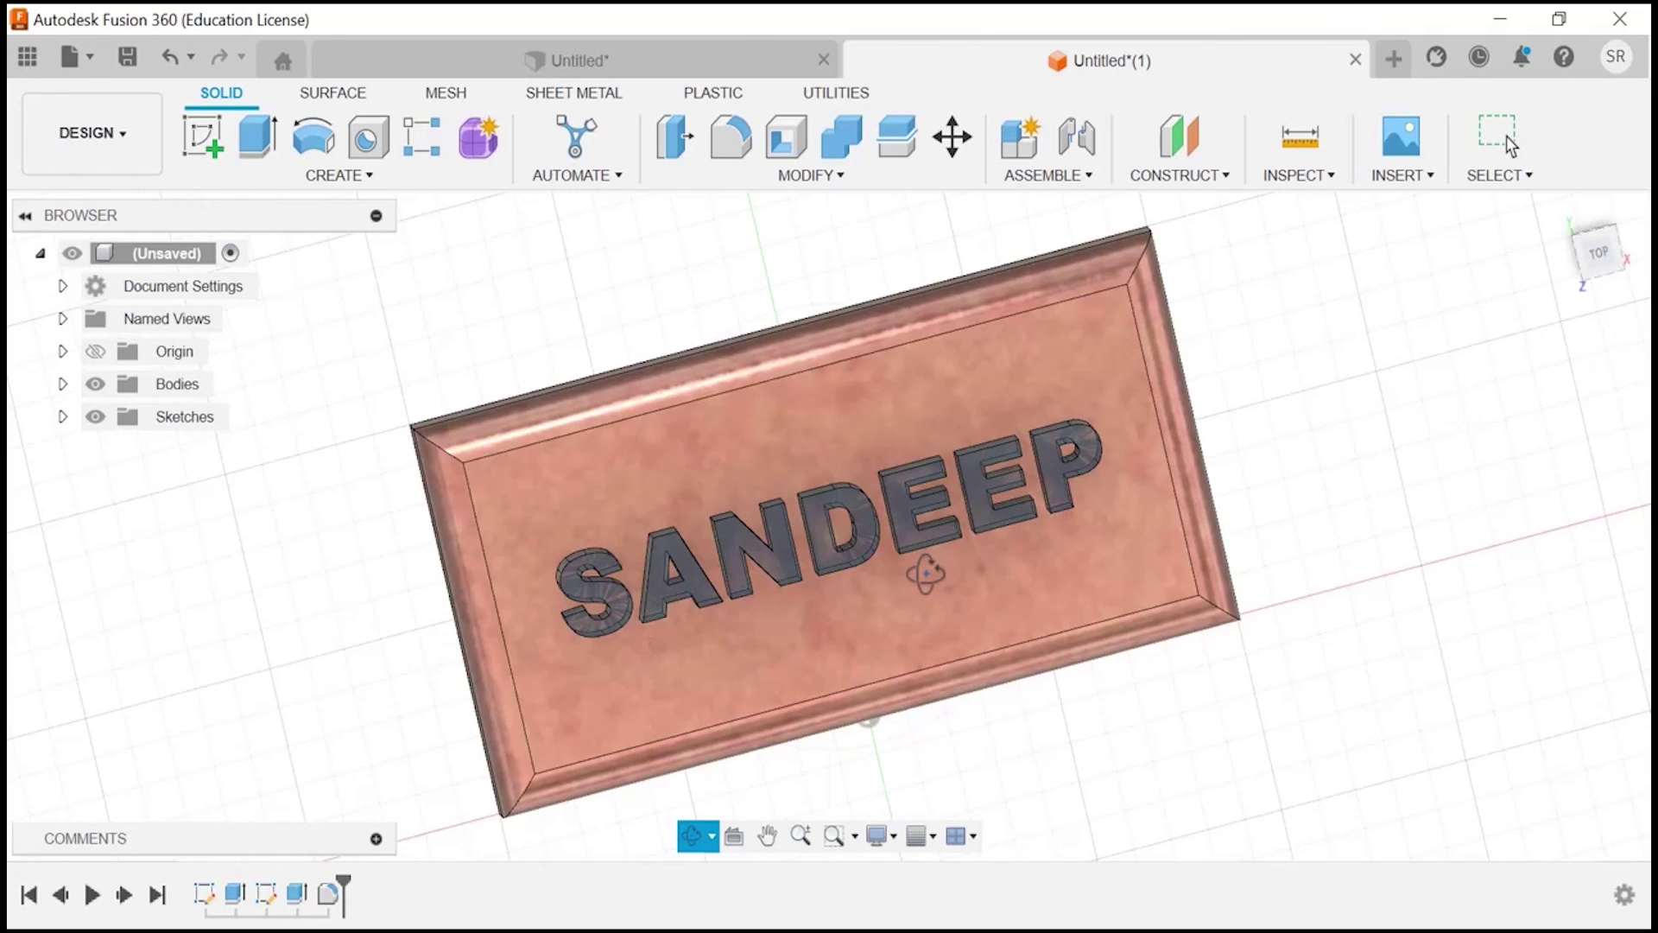